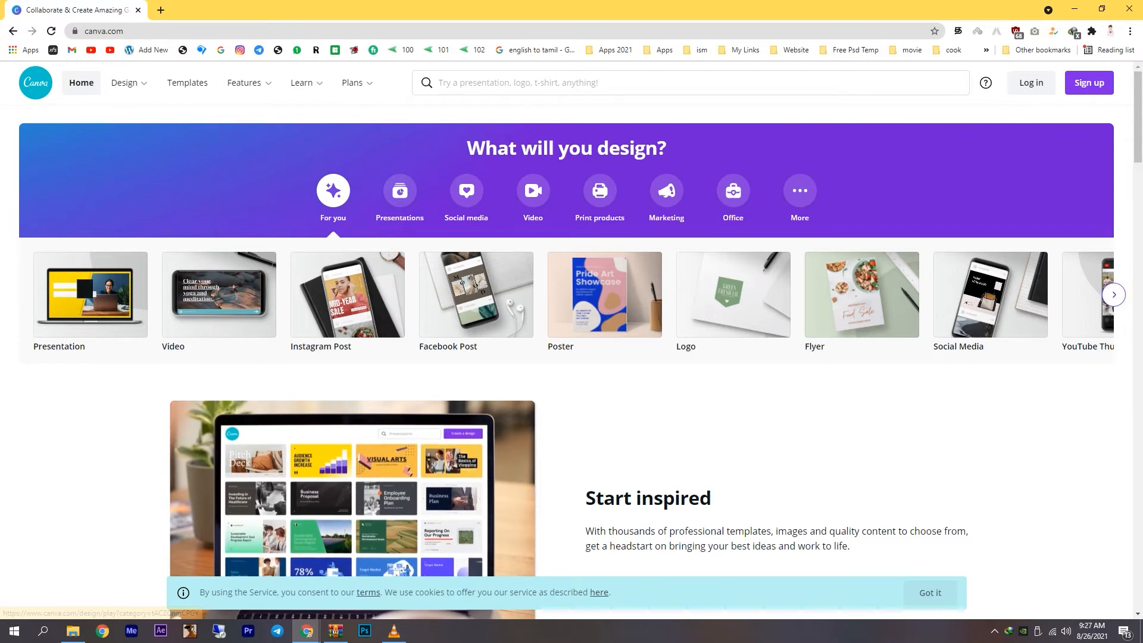
# Create a new YouTube Thumbnail design from the home page's suggested formats and skip the remaining introductory tour.
pyautogui.click(1113, 294)
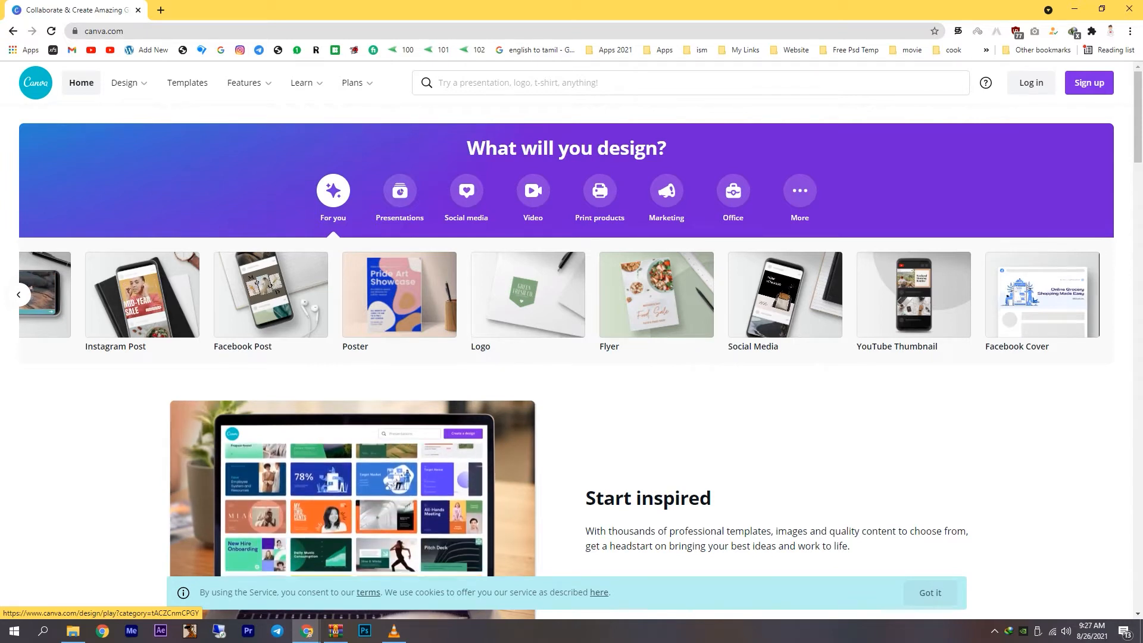
pyautogui.click(913, 295)
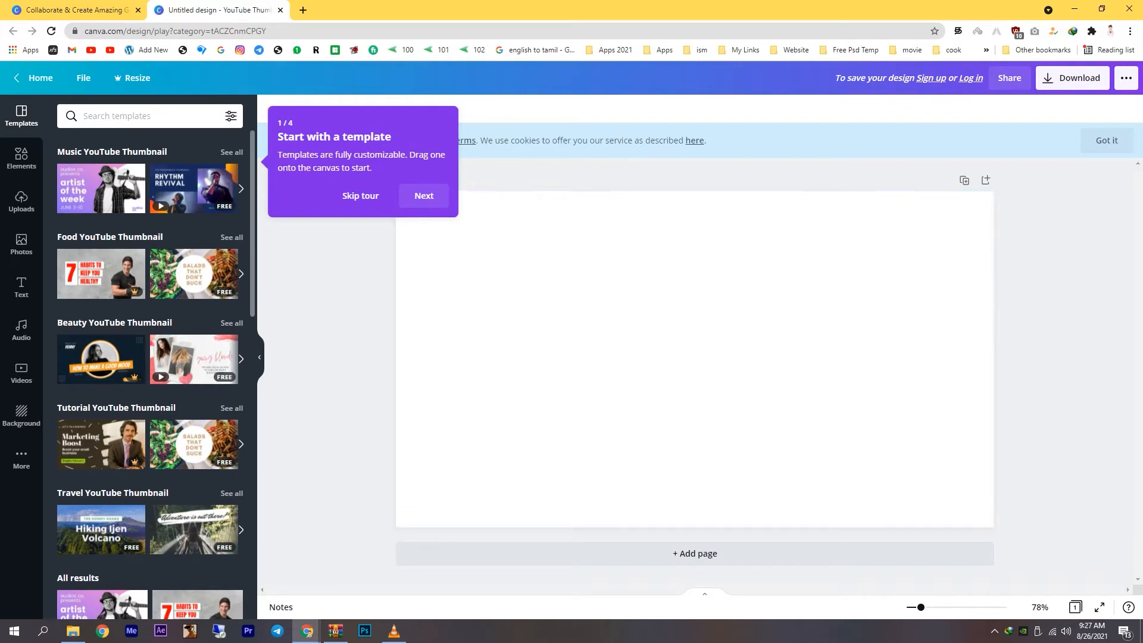
pyautogui.click(424, 195)
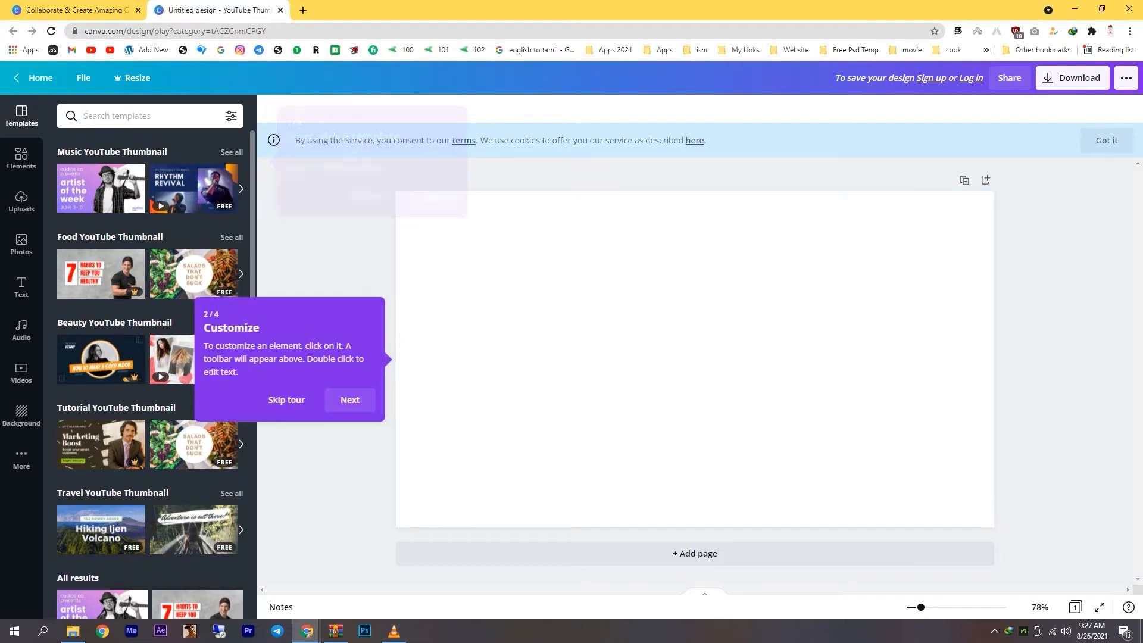
pyautogui.click(350, 400)
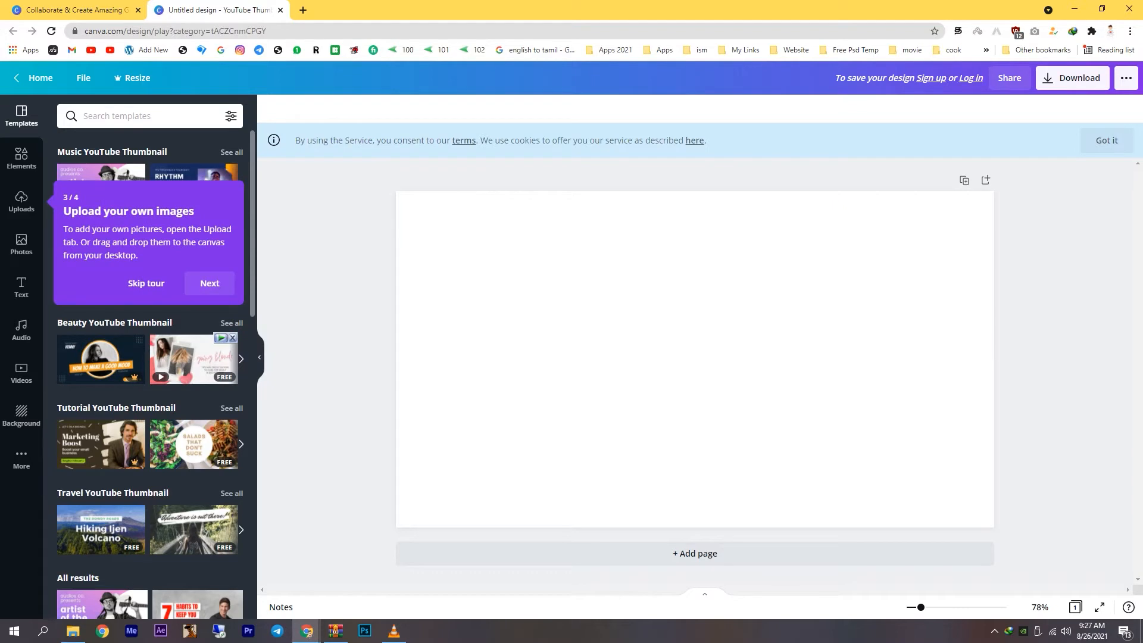
pyautogui.click(146, 283)
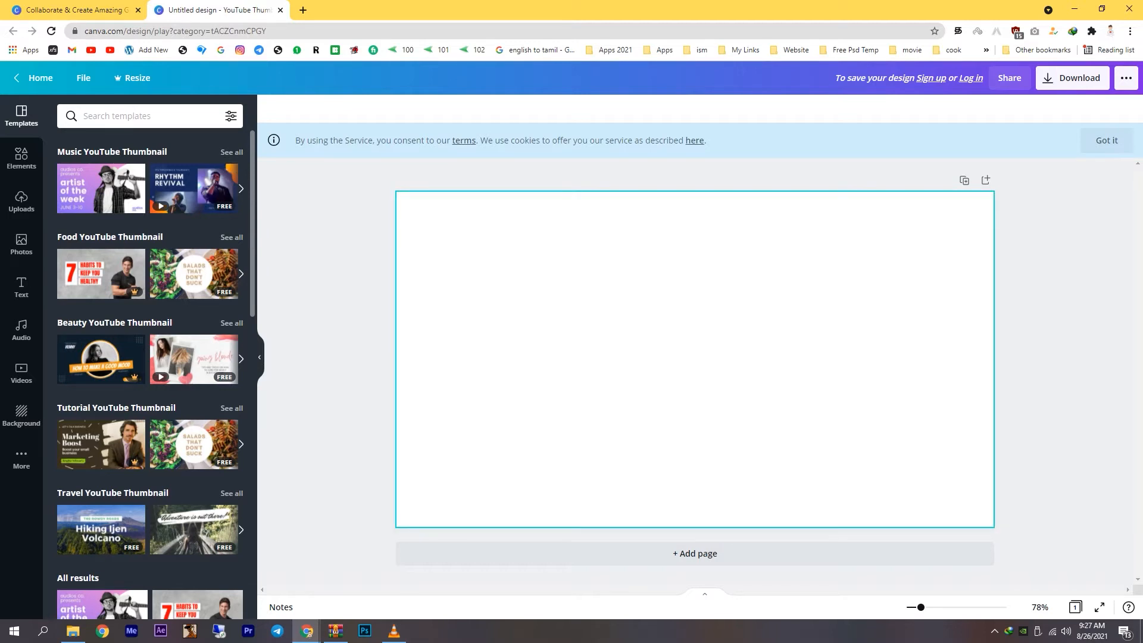
# Look through the YouTube thumbnail templates and the elements library, including its Background category.
pyautogui.scroll(-5, 197, 340)
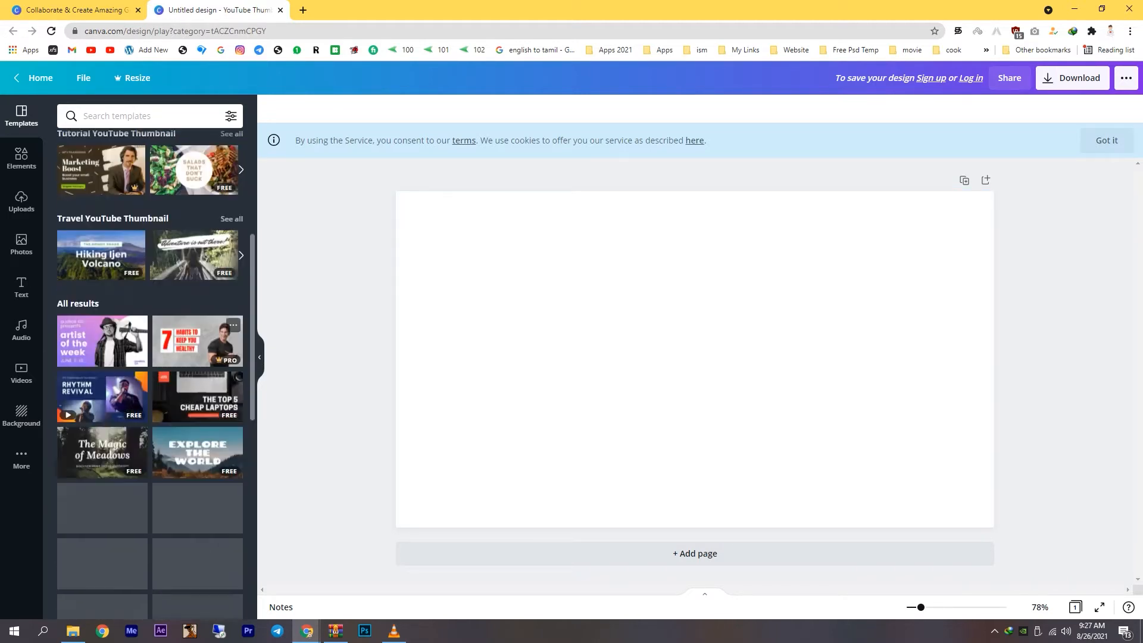
pyautogui.scroll(5, 149, 357)
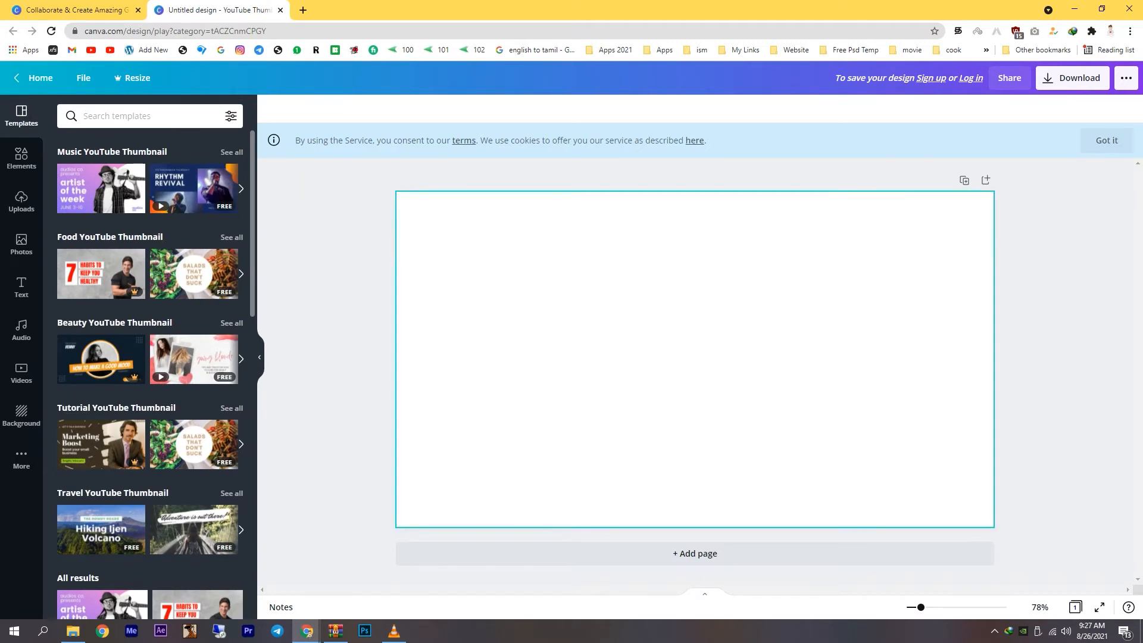
pyautogui.click(21, 158)
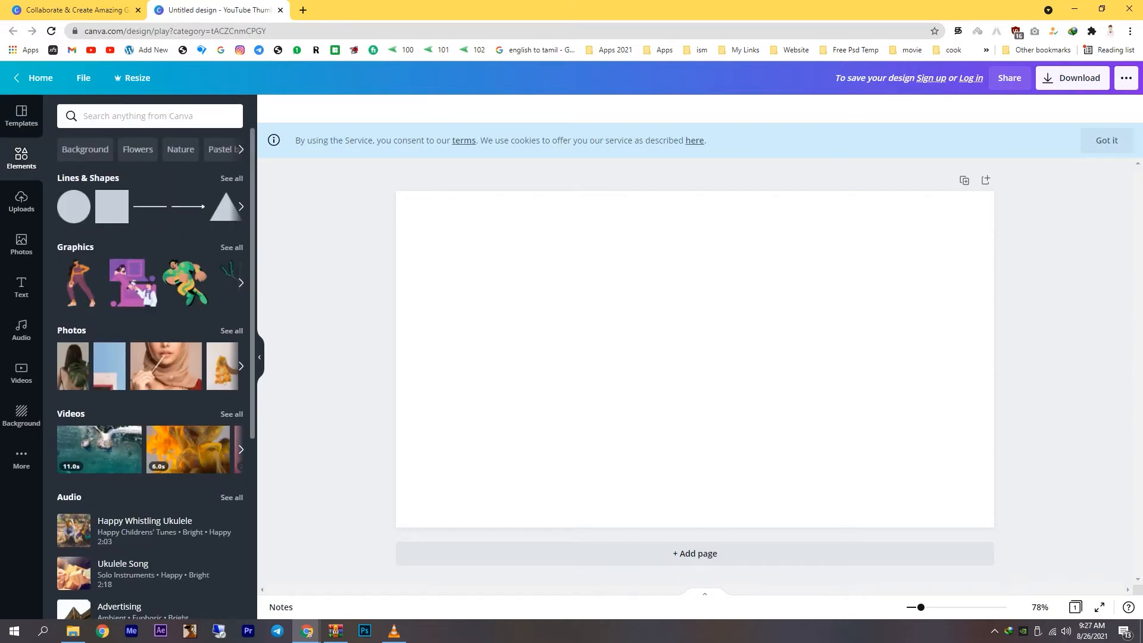
pyautogui.scroll(-5, 150, 357)
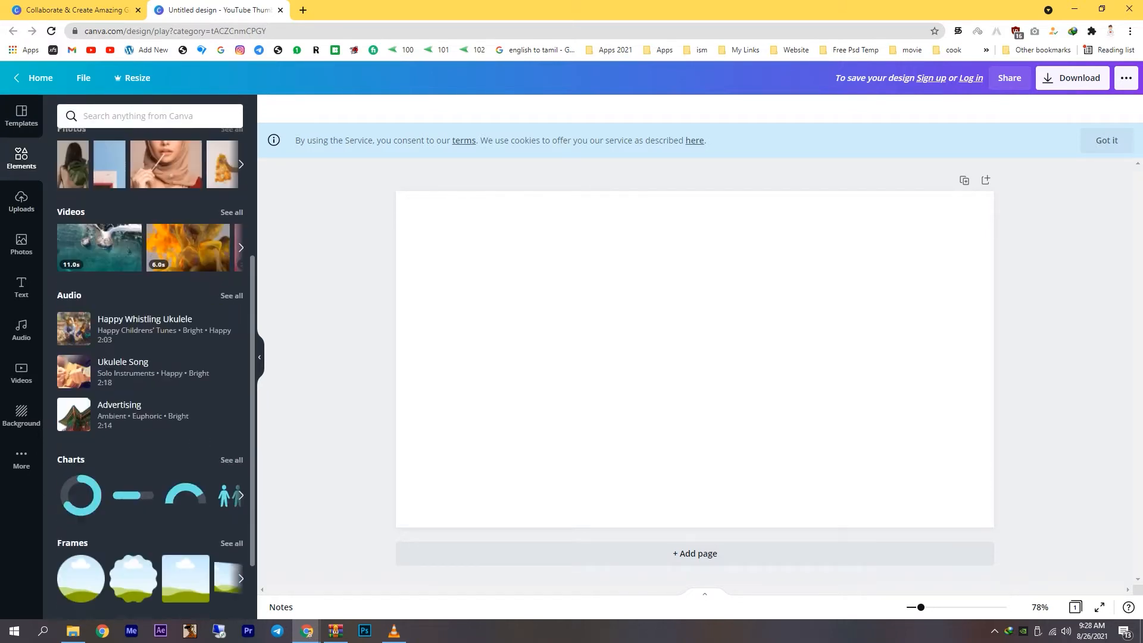
pyautogui.scroll(5, 150, 358)
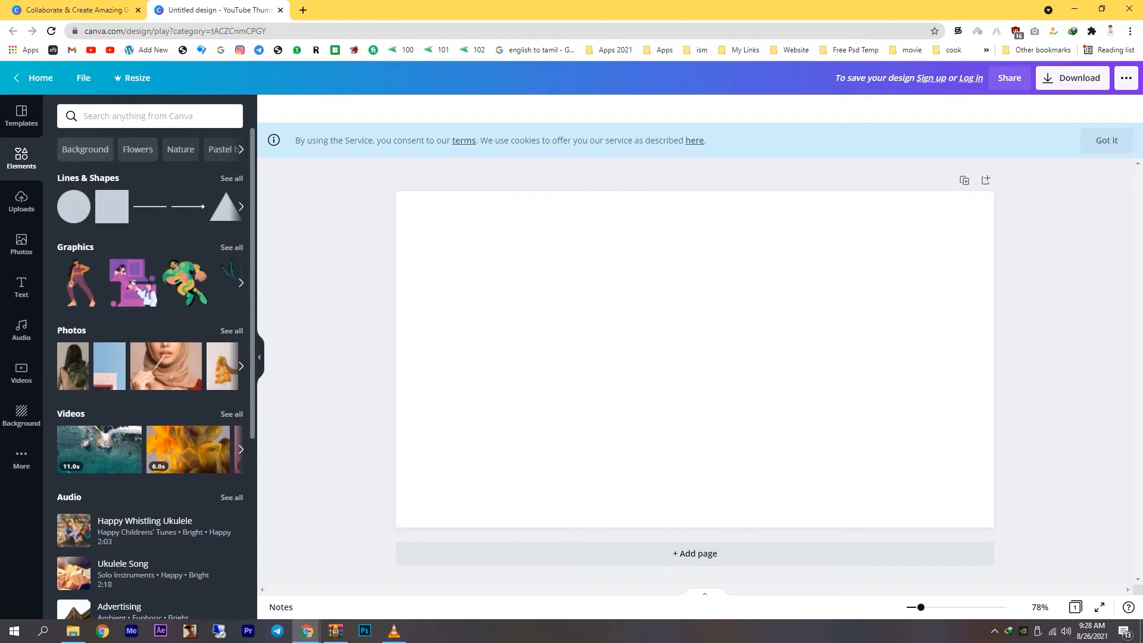
pyautogui.click(85, 149)
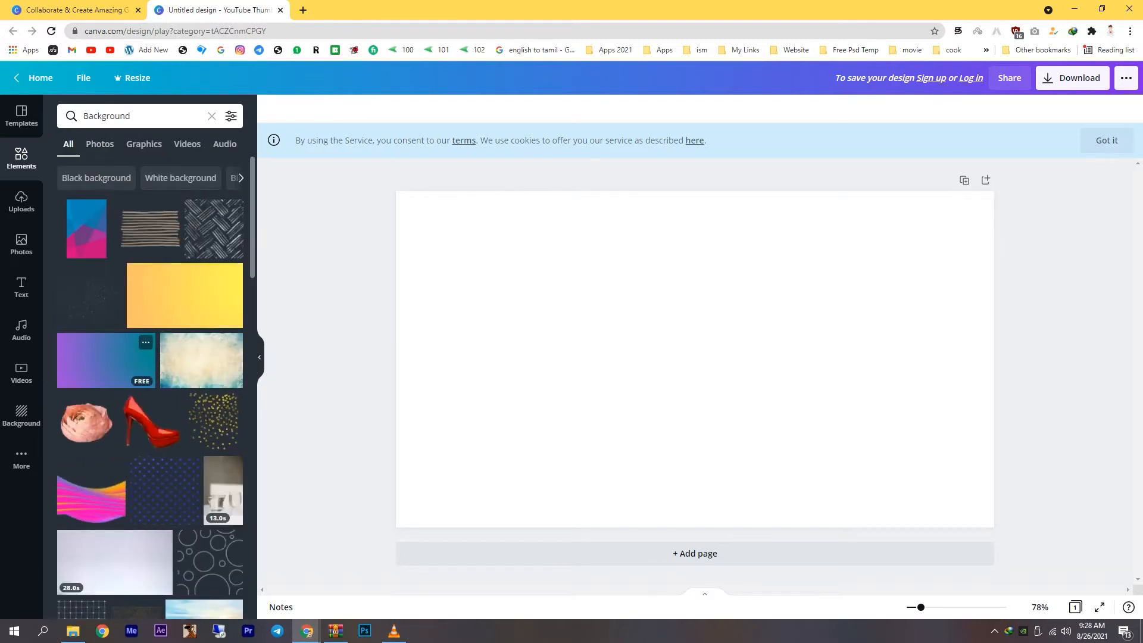
# Examine the uploads area, the stock photos and the ready-made text styles available for the design.
pyautogui.click(21, 201)
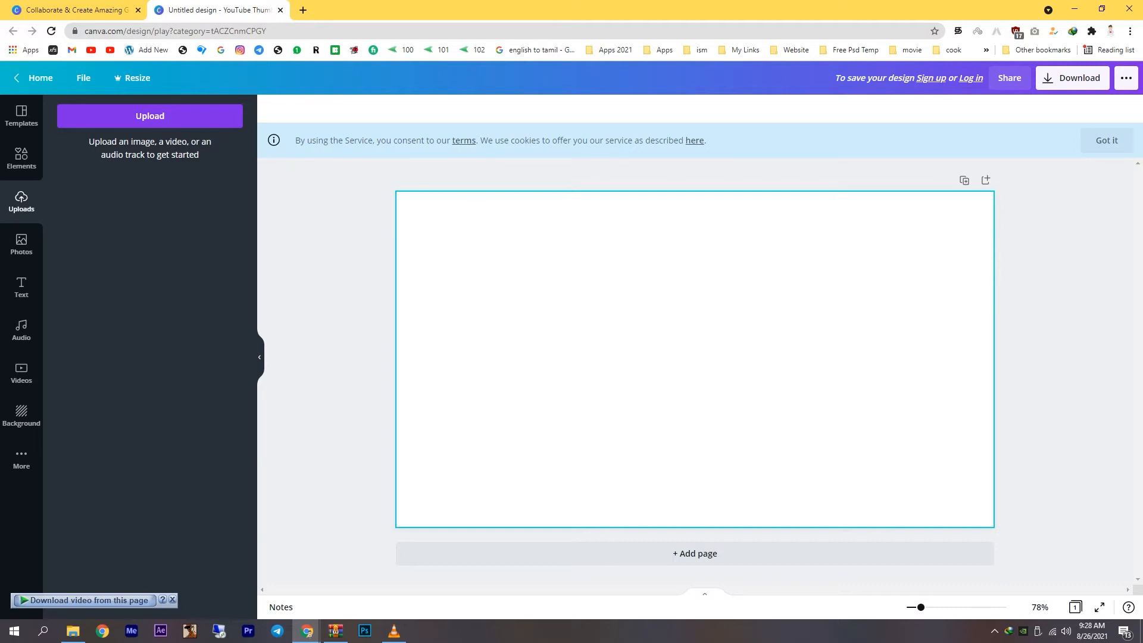
pyautogui.click(21, 244)
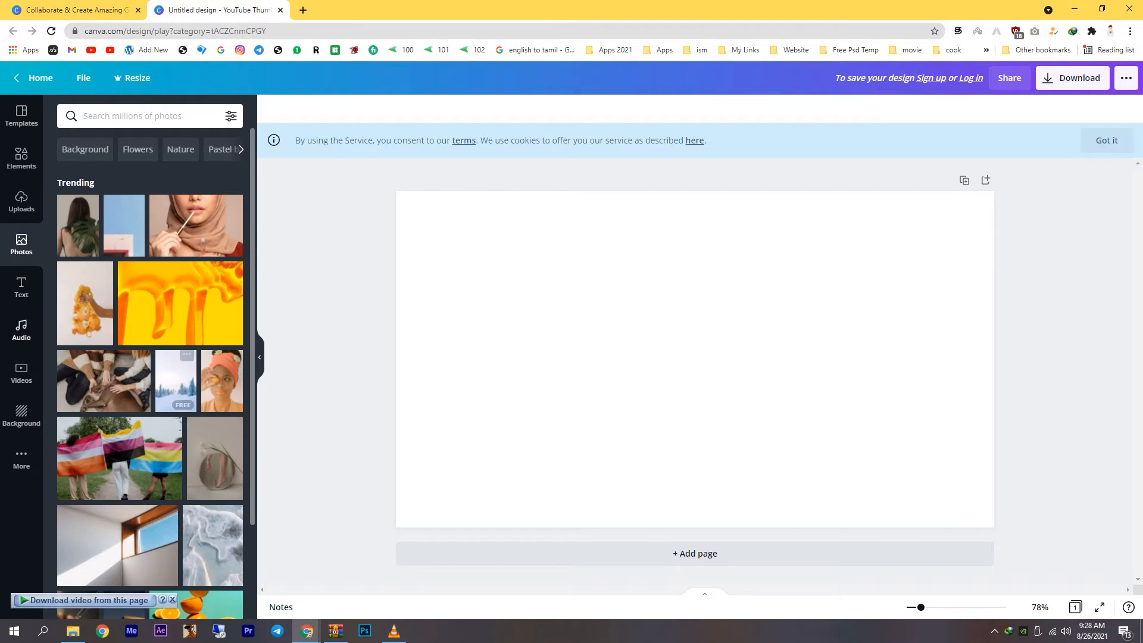
pyautogui.click(22, 287)
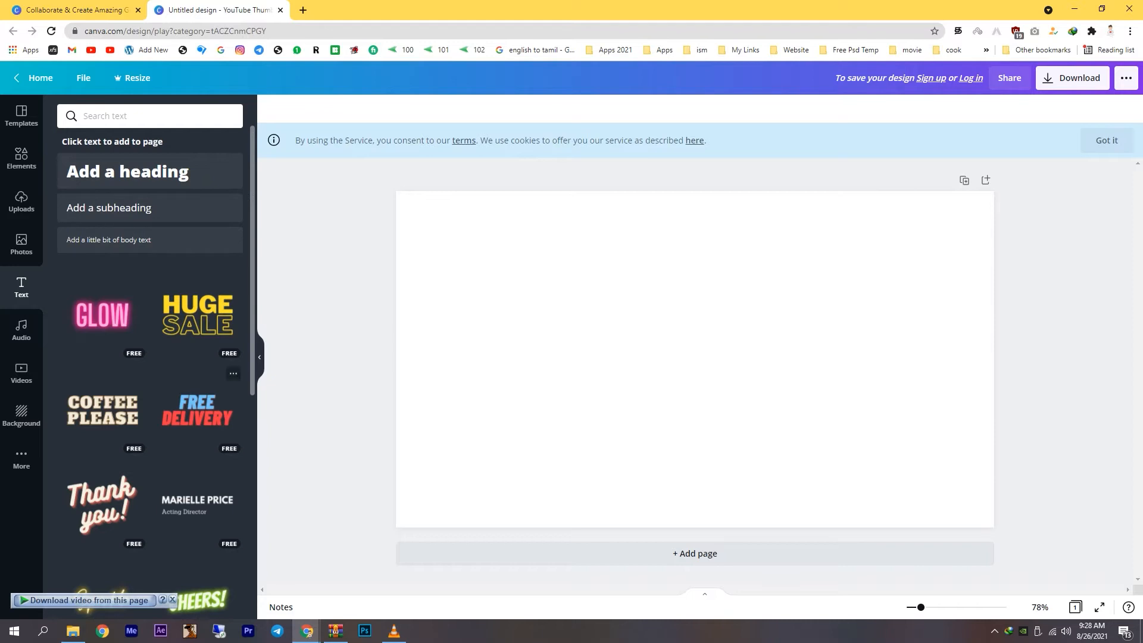
pyautogui.scroll(-3, 196, 322)
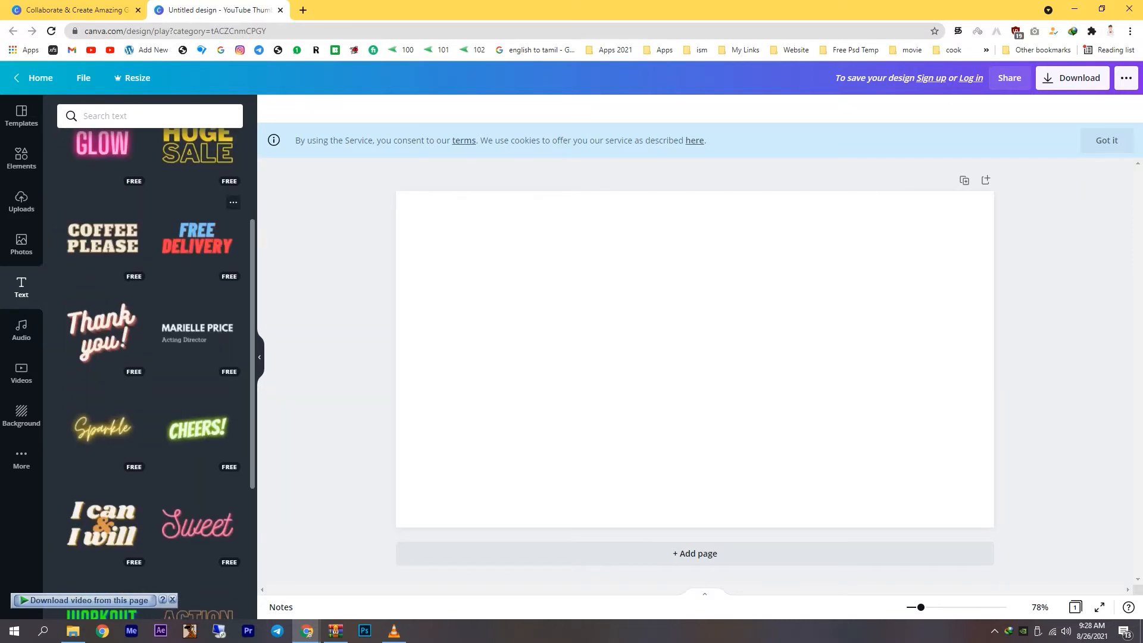
pyautogui.scroll(-3, 197, 244)
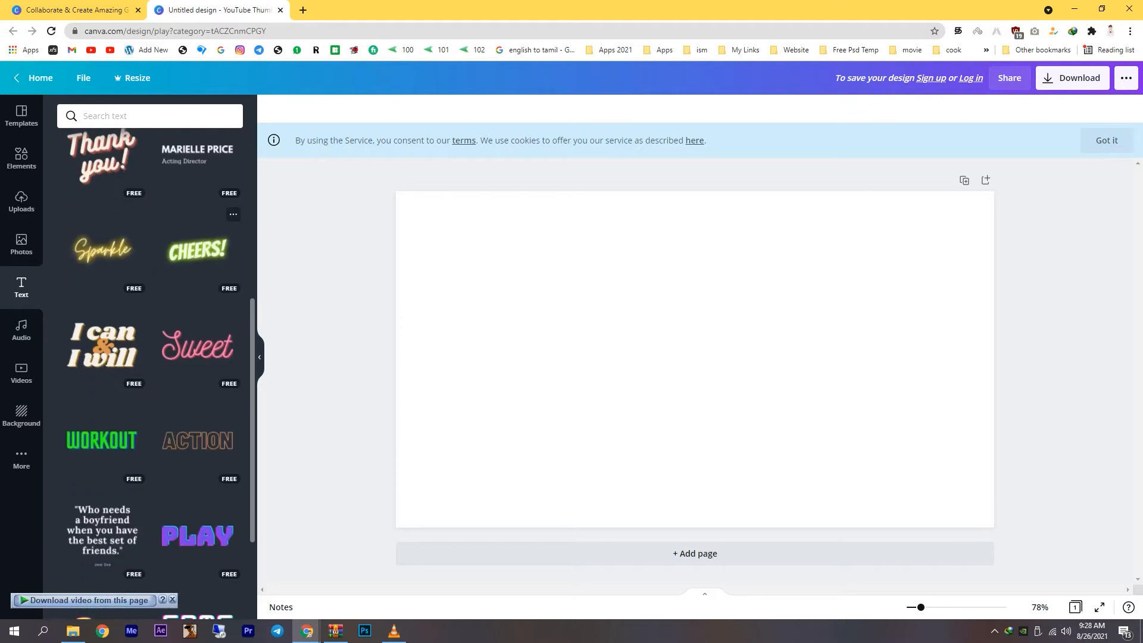
pyautogui.scroll(-8, 197, 250)
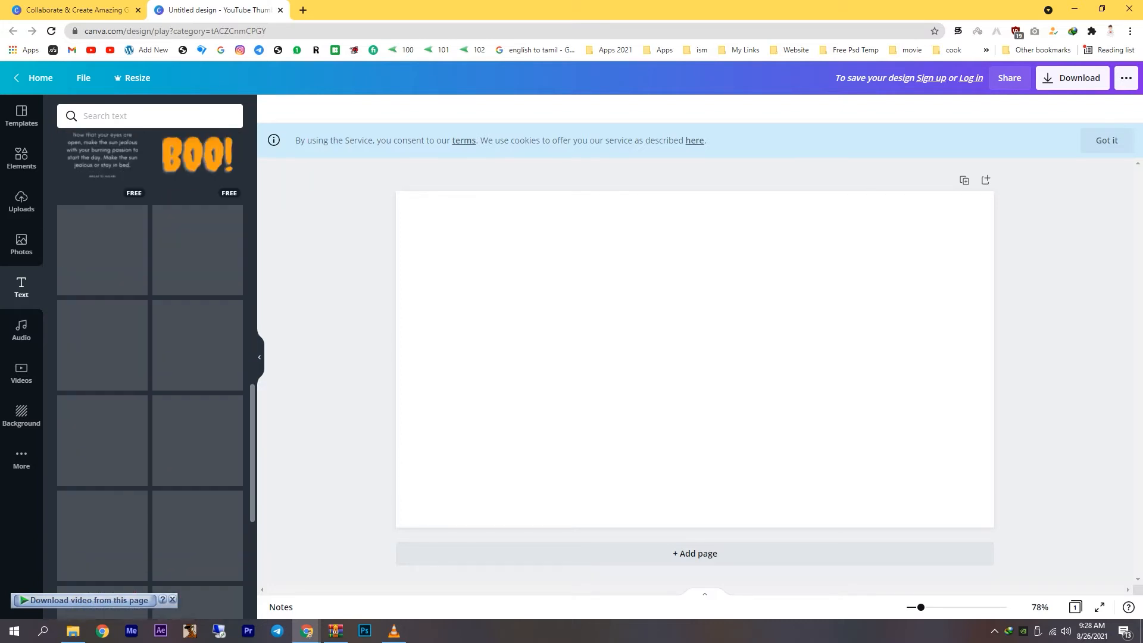
pyautogui.scroll(2, 196, 357)
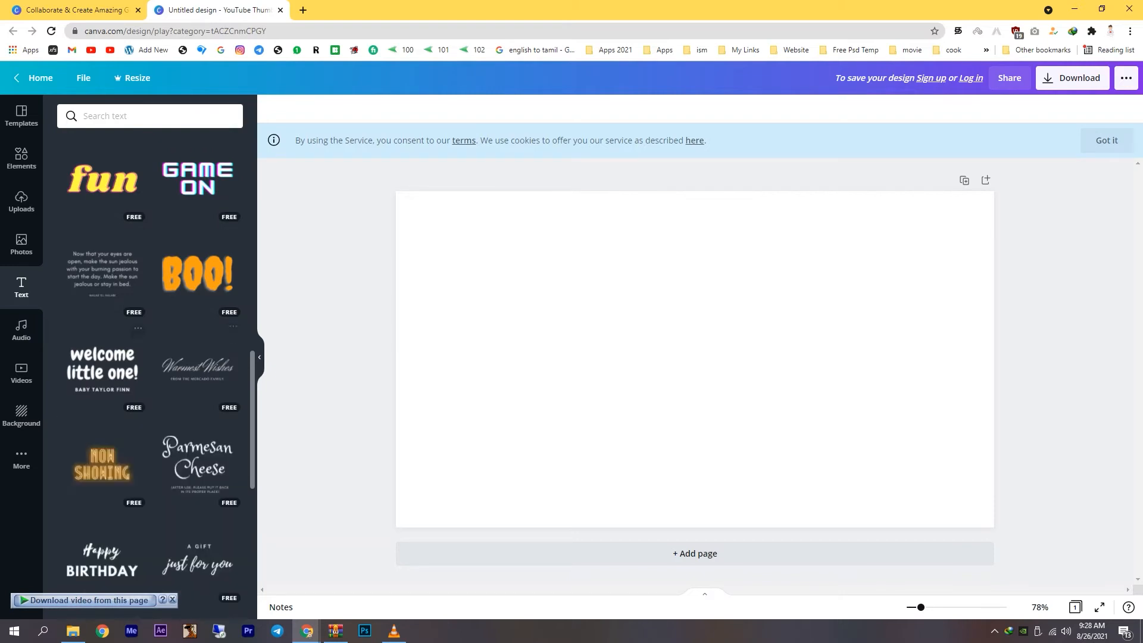
# Examine the audio, video, background and additional content collections, and revisit the templates, elements and photos.
pyautogui.click(22, 329)
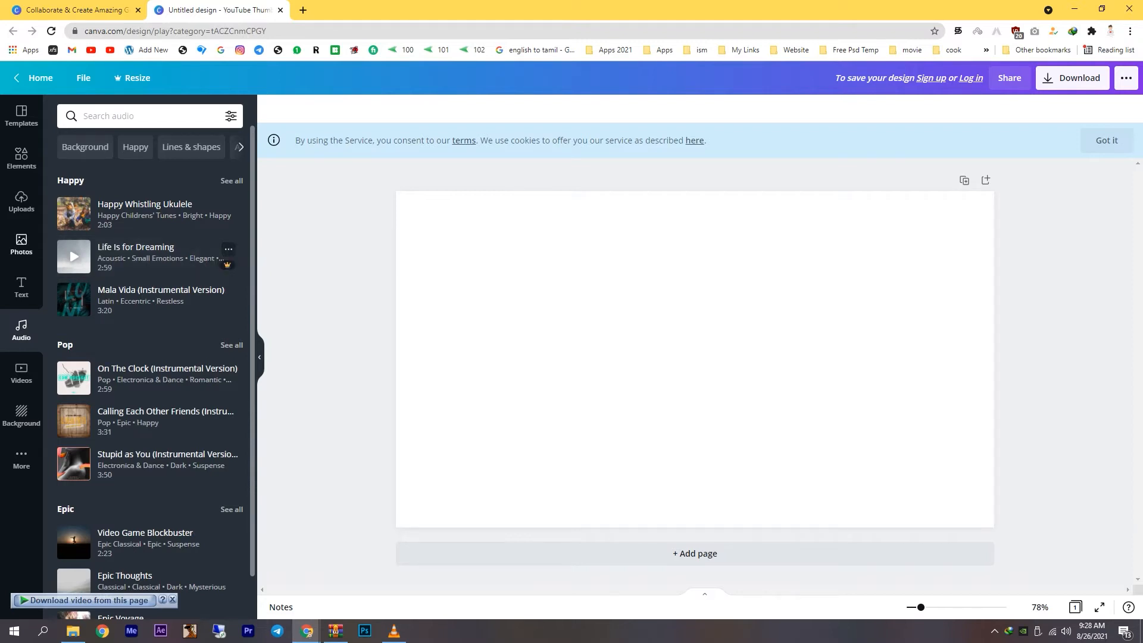
pyautogui.click(21, 373)
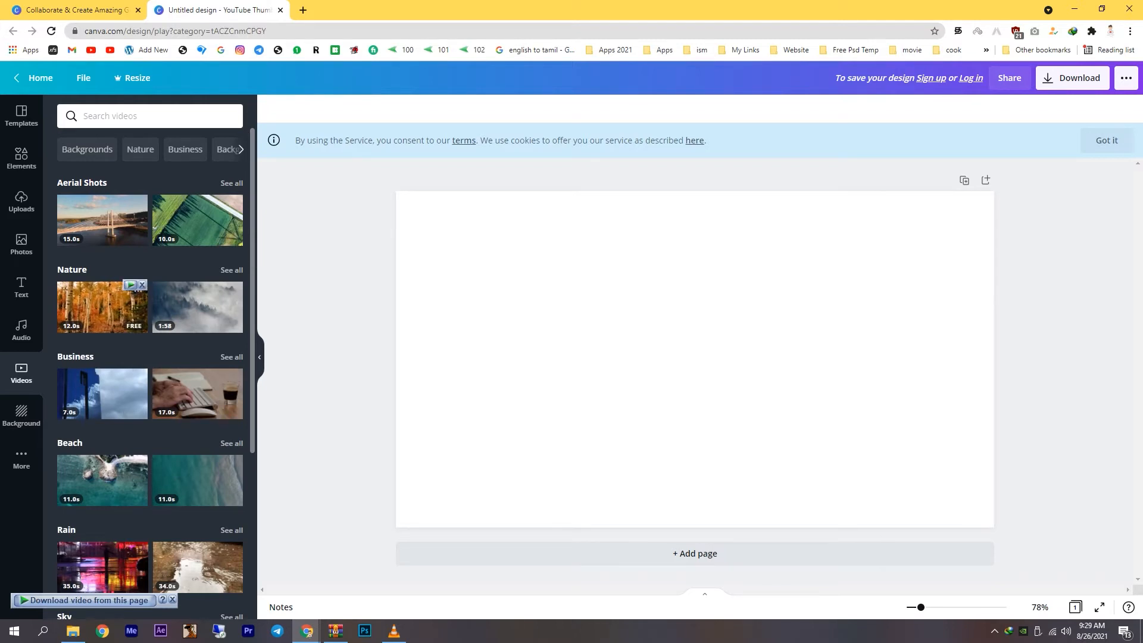
pyautogui.click(21, 416)
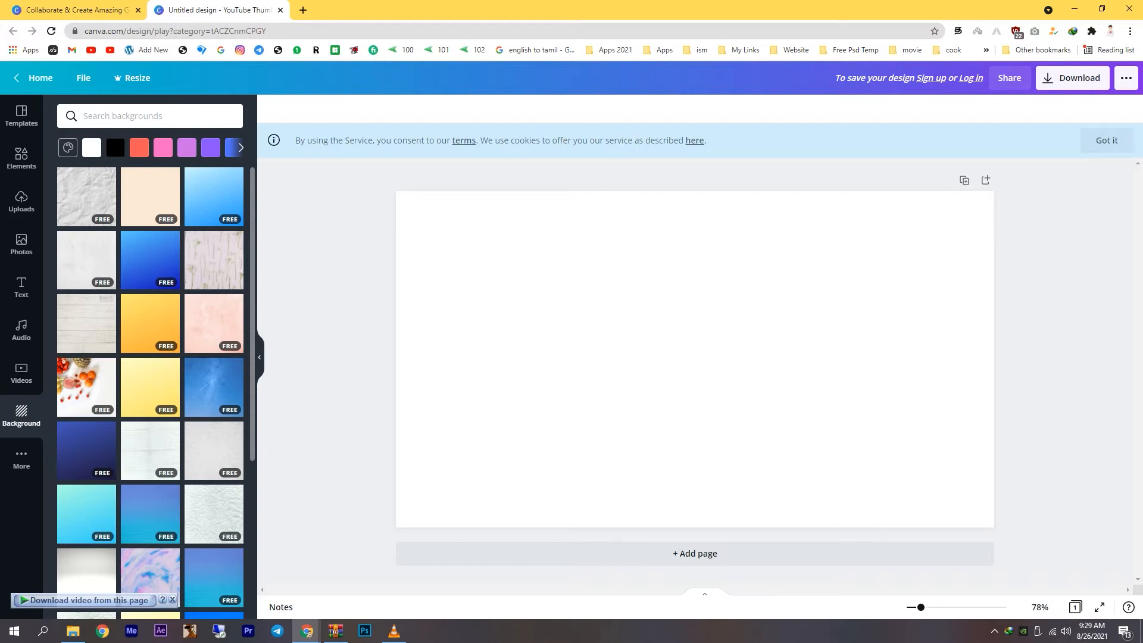
pyautogui.click(22, 459)
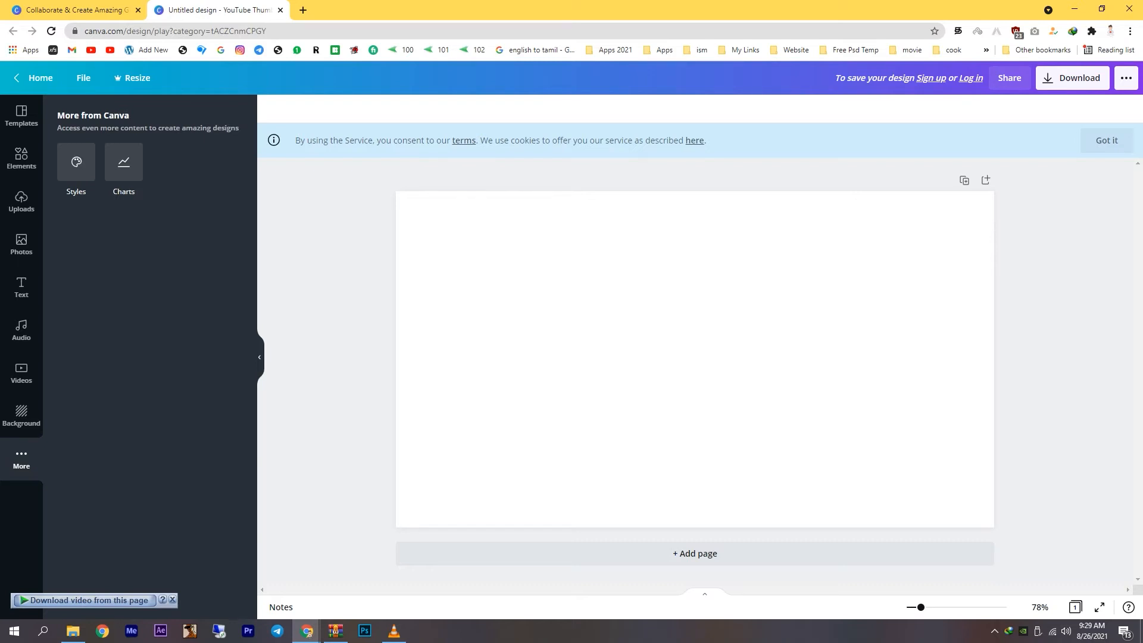
pyautogui.click(22, 116)
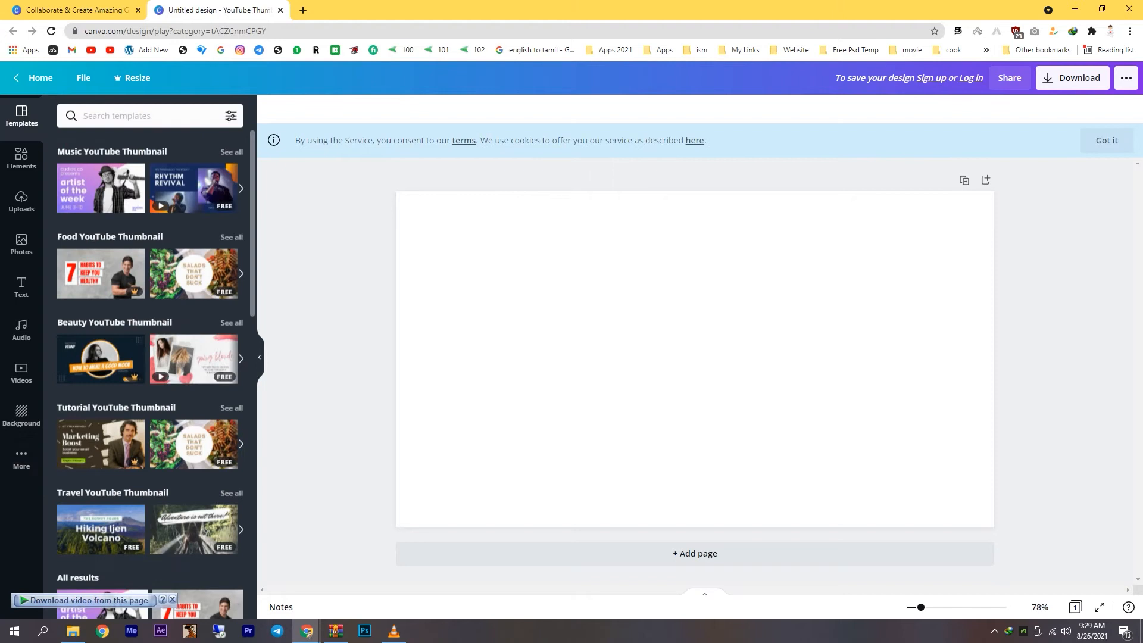
pyautogui.click(21, 159)
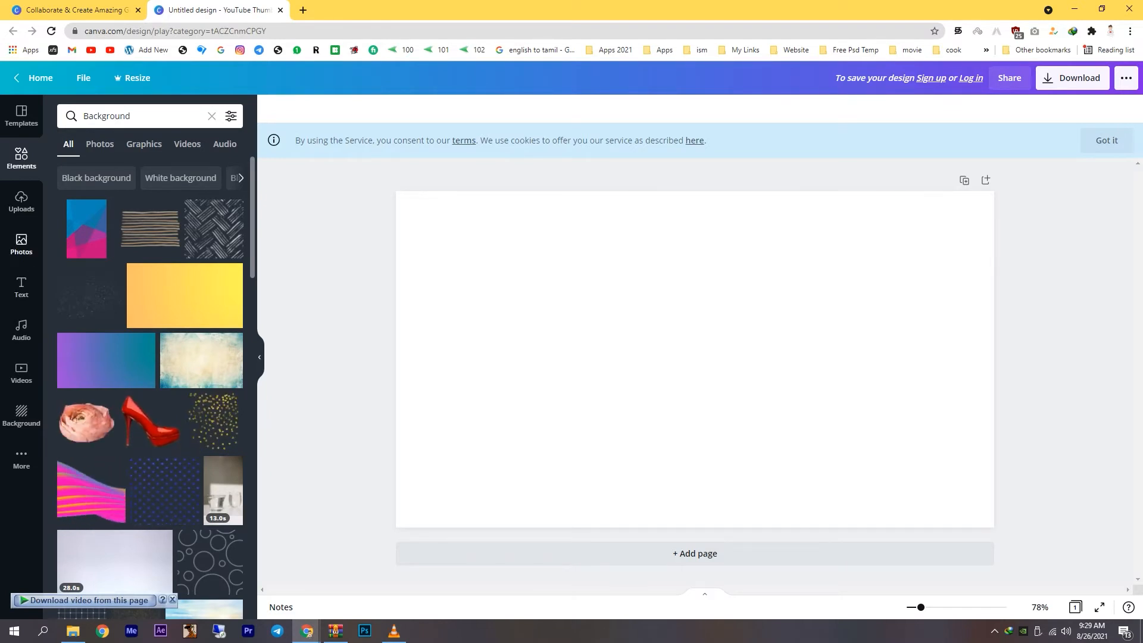
pyautogui.click(21, 244)
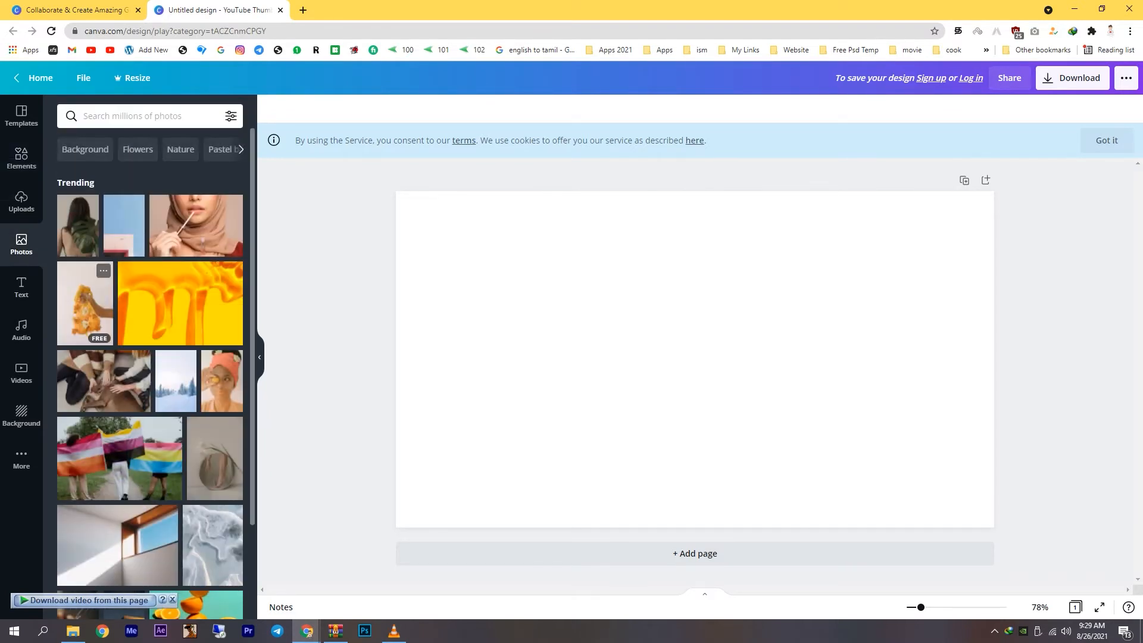
# Sign up with Google to enable media uploads, and dismiss the Canva Pro free trial offer.
pyautogui.click(22, 201)
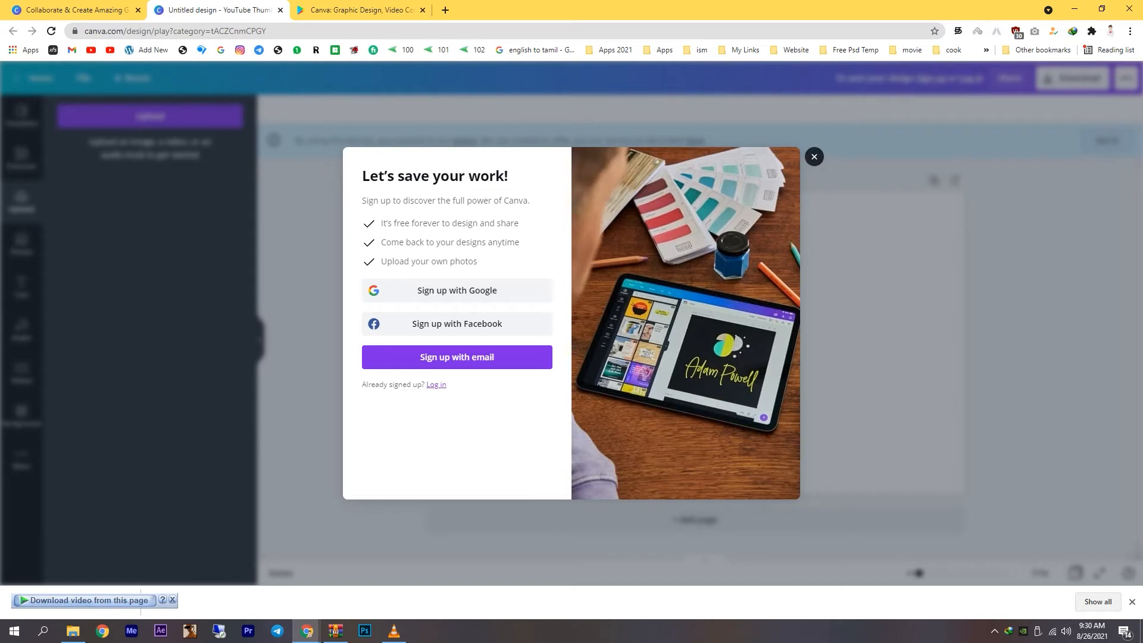
pyautogui.click(813, 156)
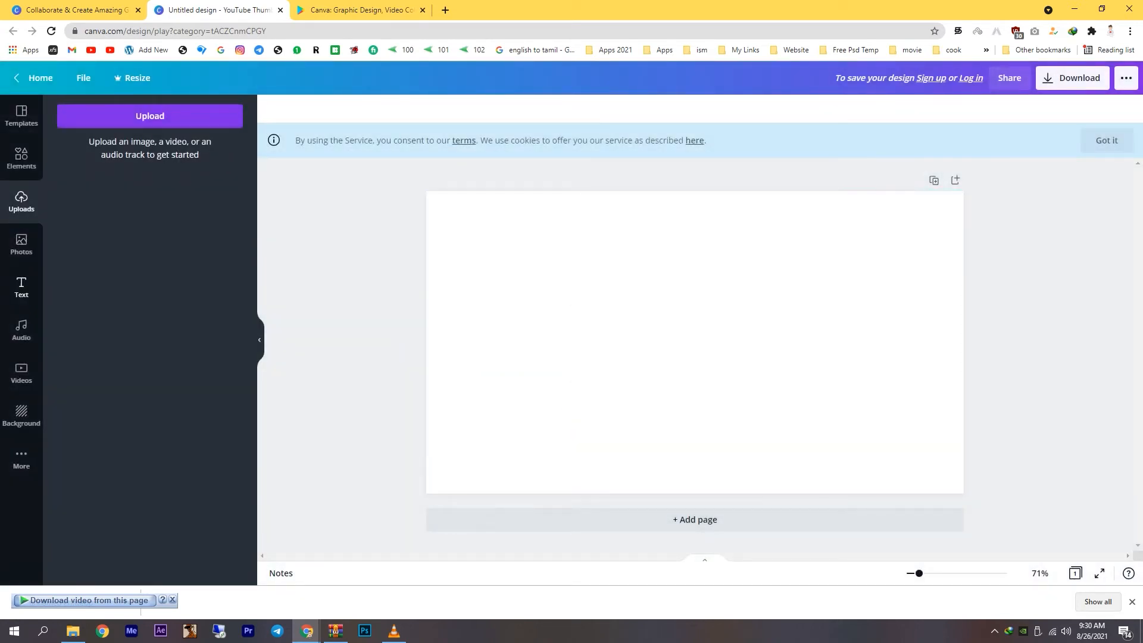
pyautogui.click(150, 116)
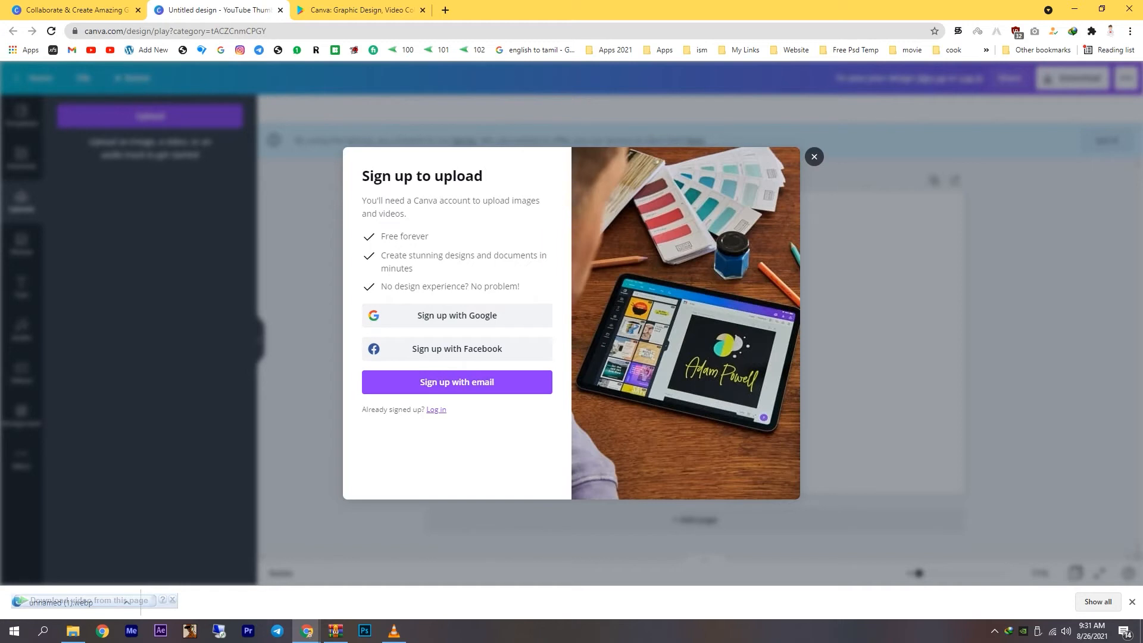
pyautogui.click(457, 315)
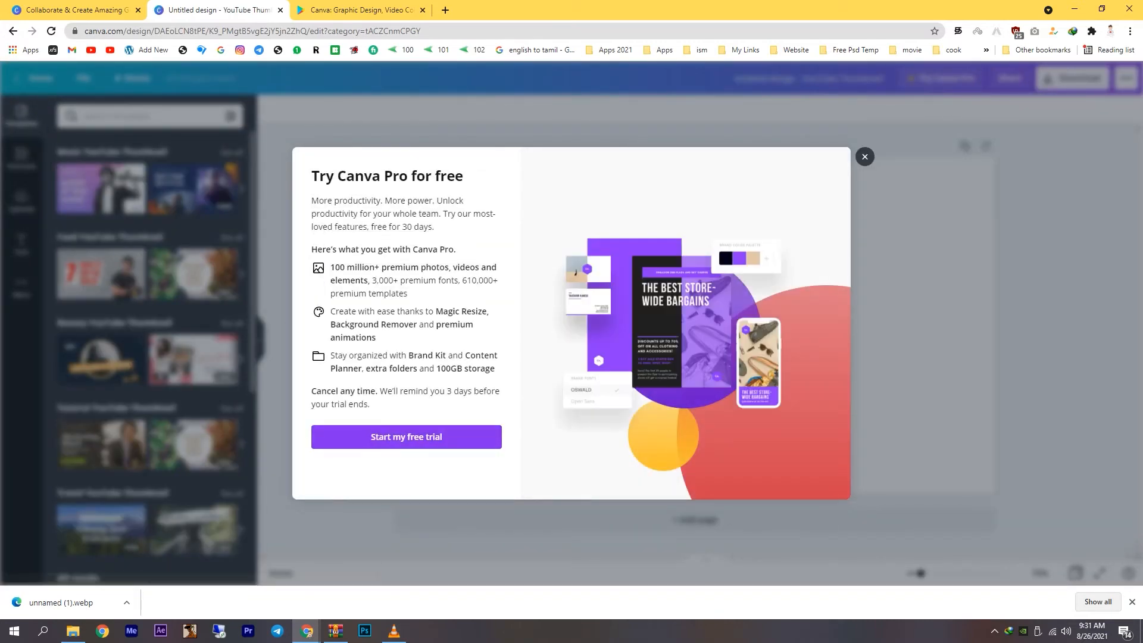
pyautogui.click(864, 156)
# Upload the downloaded image unnamed (1).webp to the design's media uploads.
pyautogui.click(21, 201)
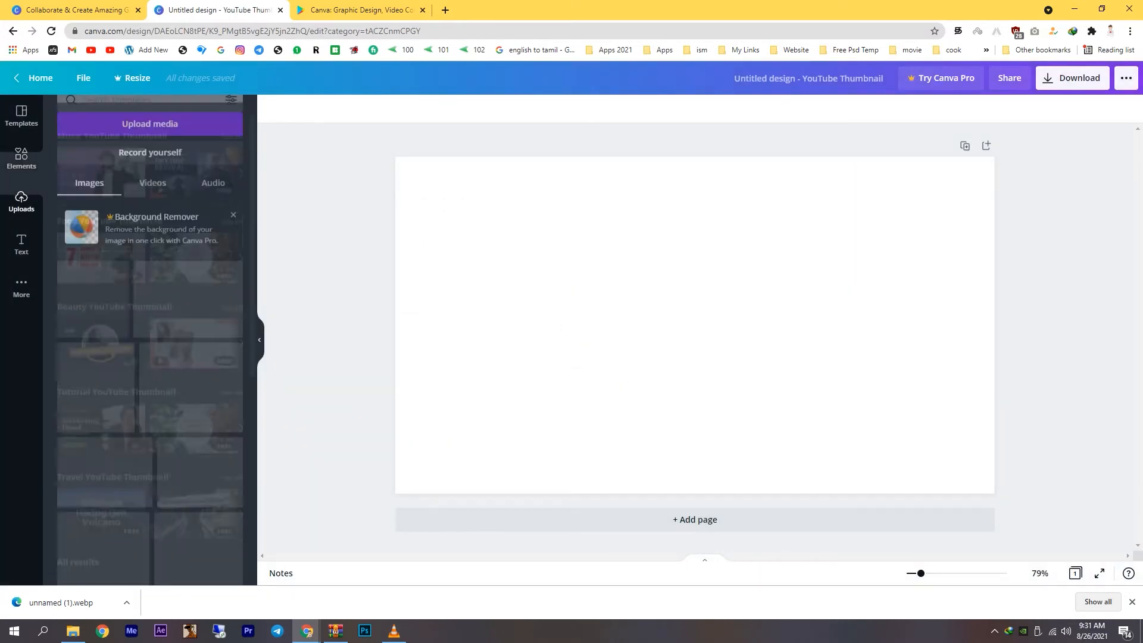
pyautogui.click(150, 116)
pyautogui.moveTo(59, 603); pyautogui.dragTo(149, 333)
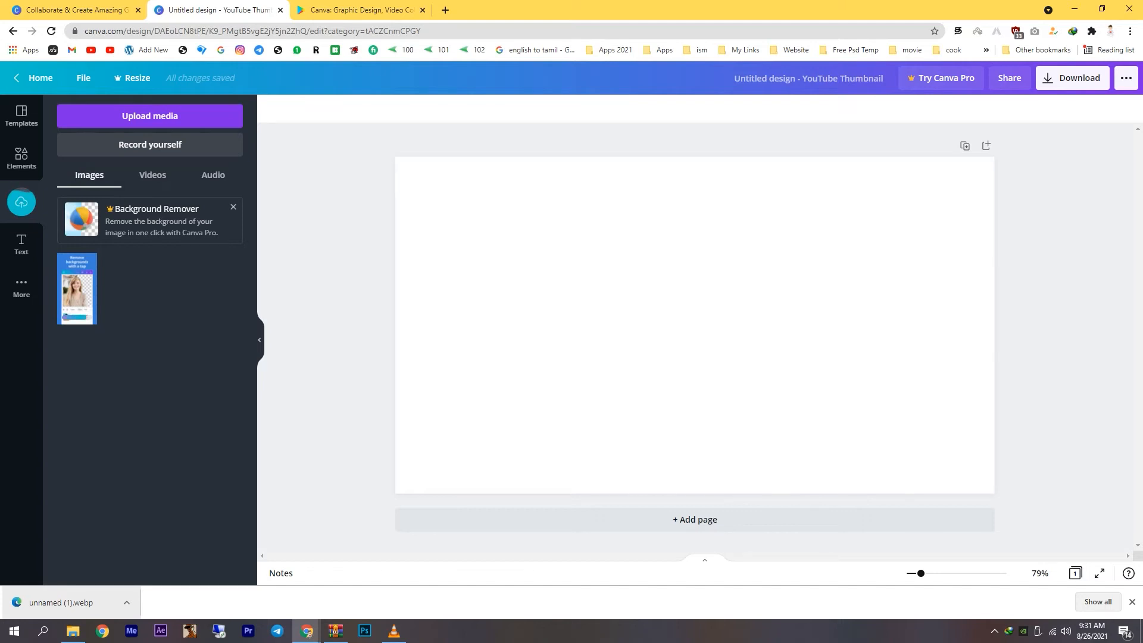
# Add the uploaded "Remove backgrounds with a tap" image to the page three times.
pyautogui.click(77, 288)
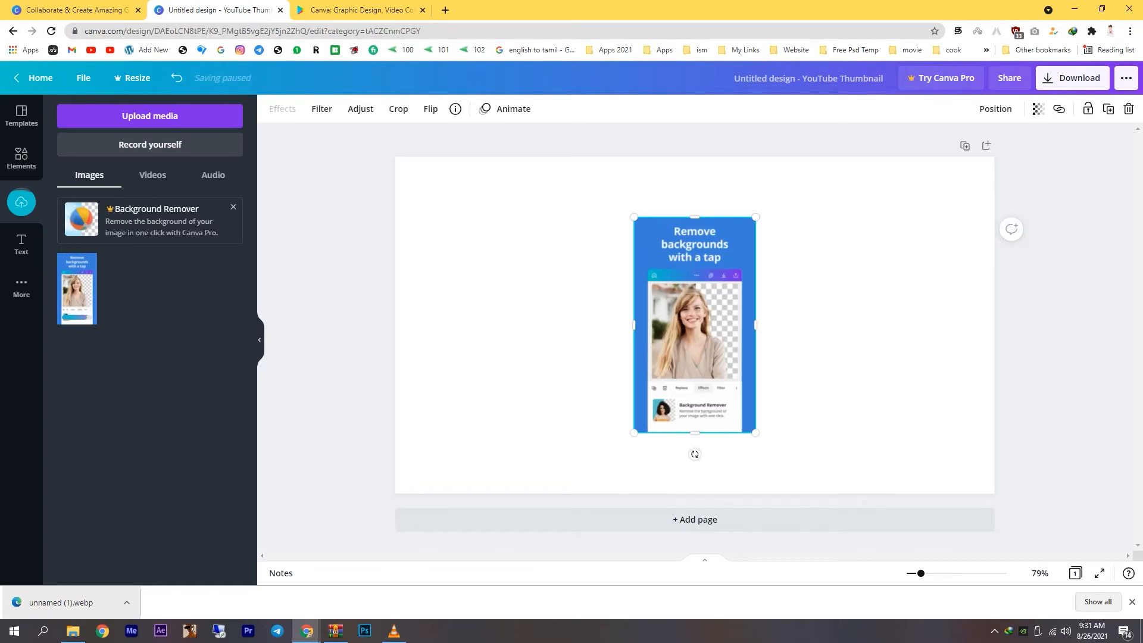
pyautogui.click(77, 289)
pyautogui.click(77, 289)
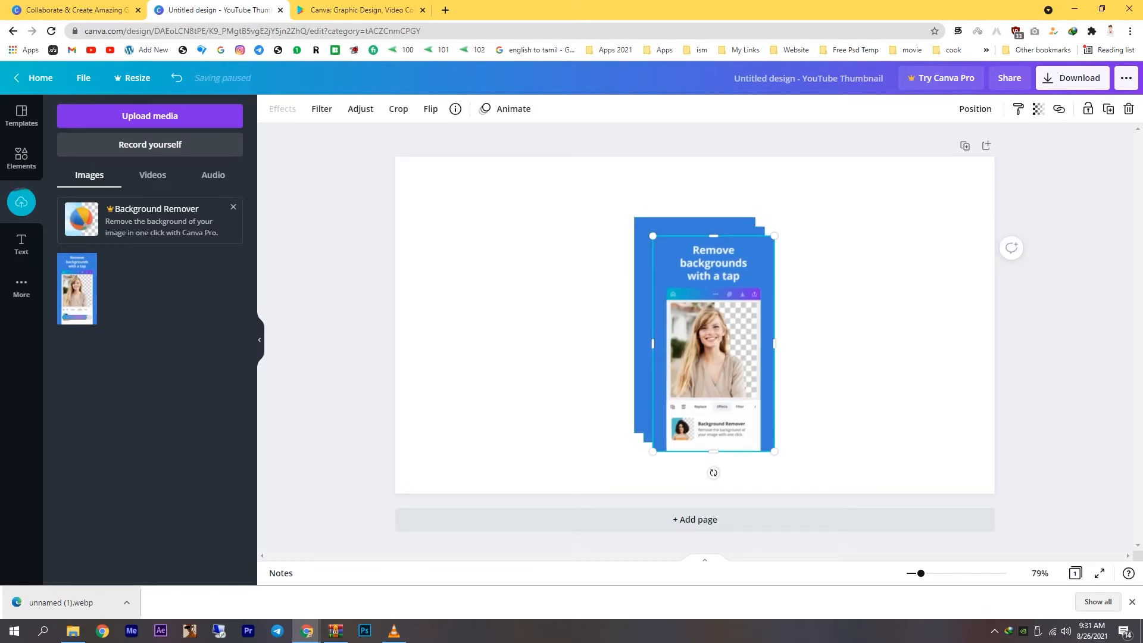
# Move the frontmost image copy to the page's upper left, and pull the second copy aside and delete it.
pyautogui.moveTo(713, 344); pyautogui.dragTo(589, 396)
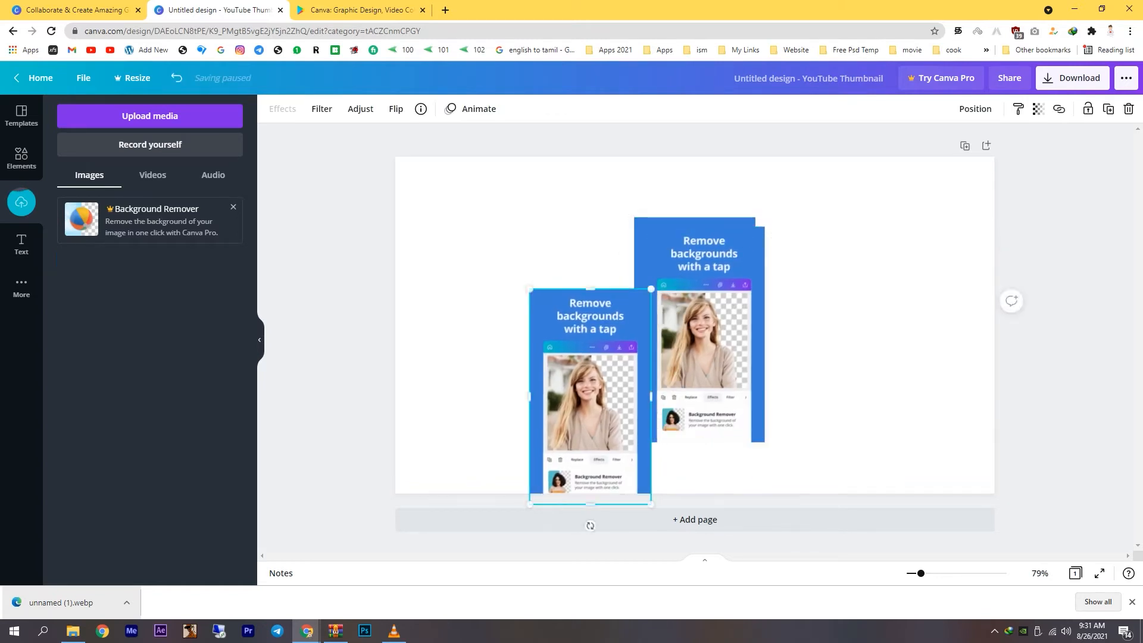
pyautogui.moveTo(589, 417); pyautogui.dragTo(521, 318)
pyautogui.moveTo(702, 333); pyautogui.dragTo(856, 303)
pyautogui.press('Delete')
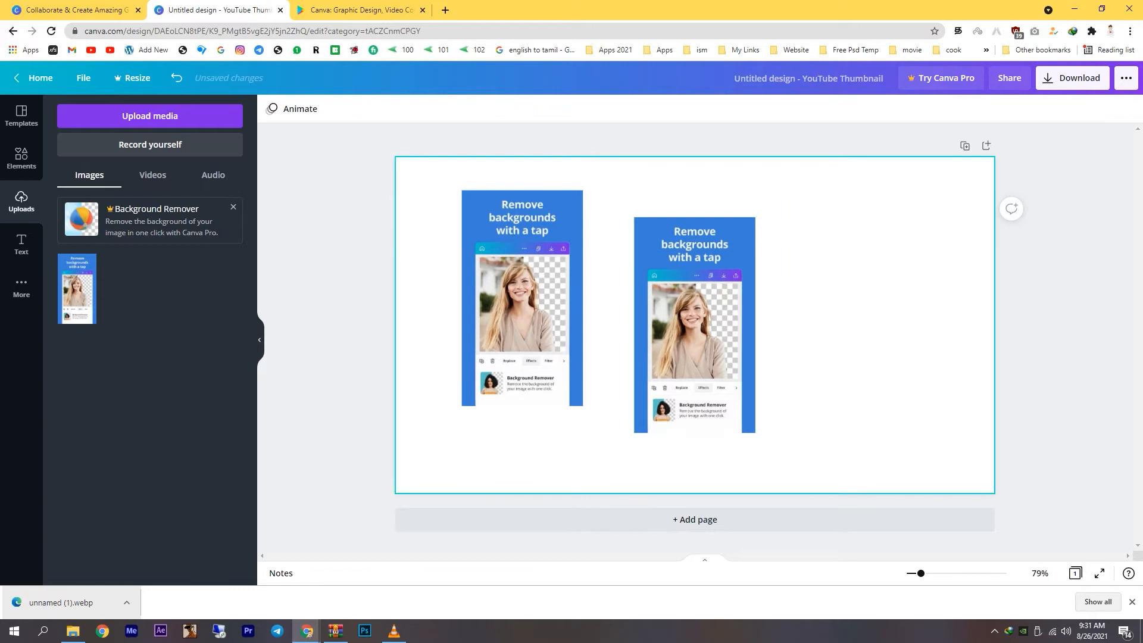
# Delete the image copy at the page's upper left, and move the remaining copy to the right side of the page.
pyautogui.click(522, 303)
pyautogui.press('Delete')
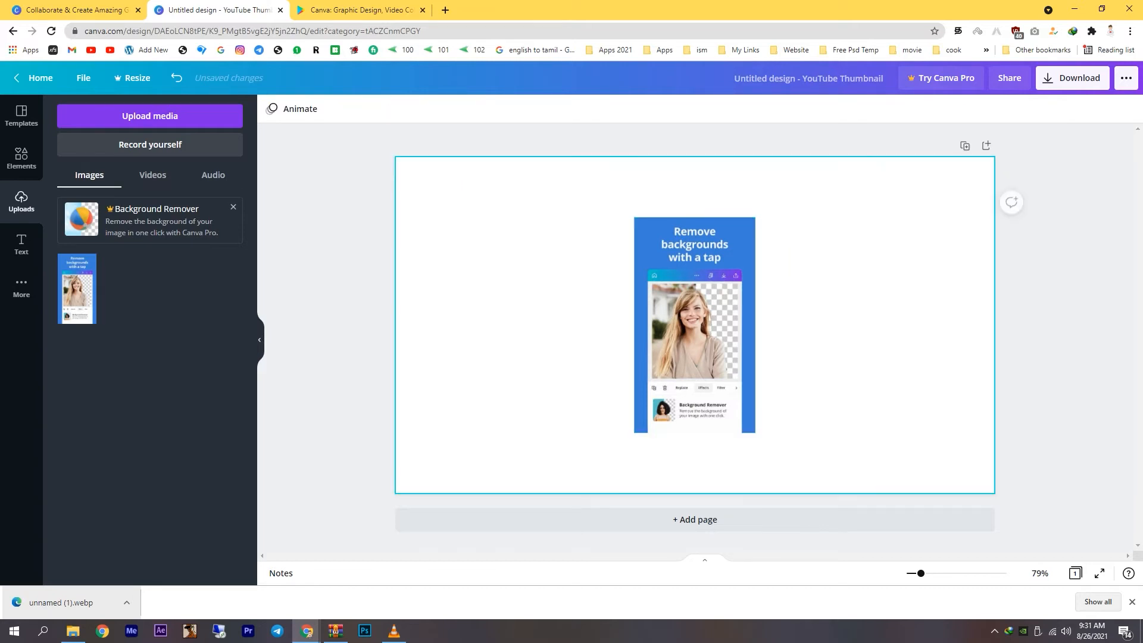
pyautogui.click(694, 325)
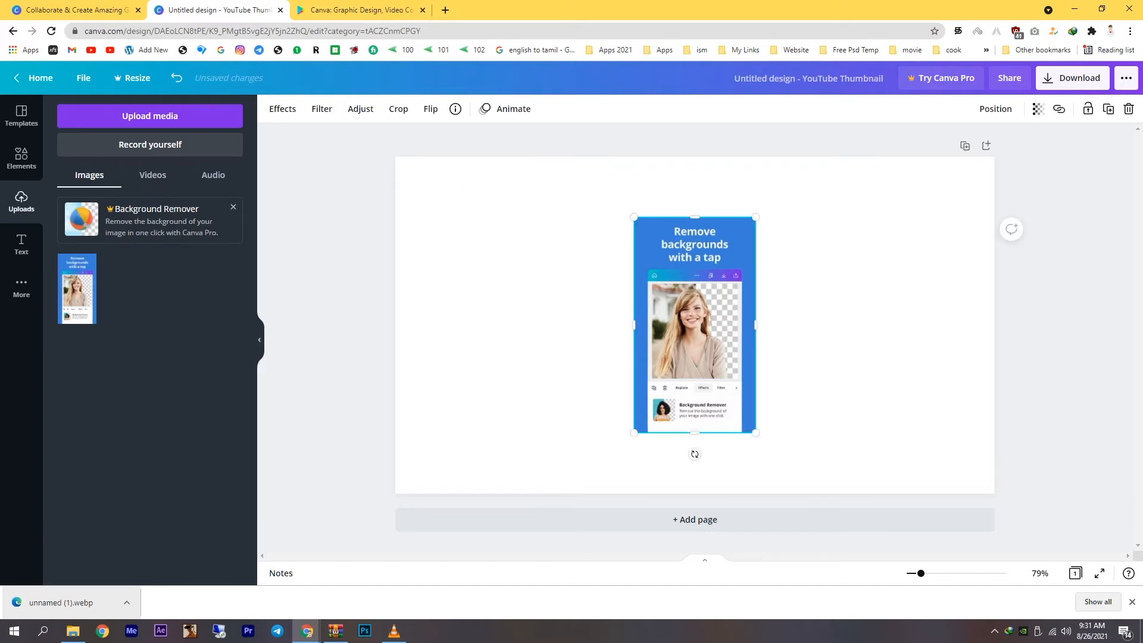
pyautogui.moveTo(694, 324); pyautogui.dragTo(907, 315)
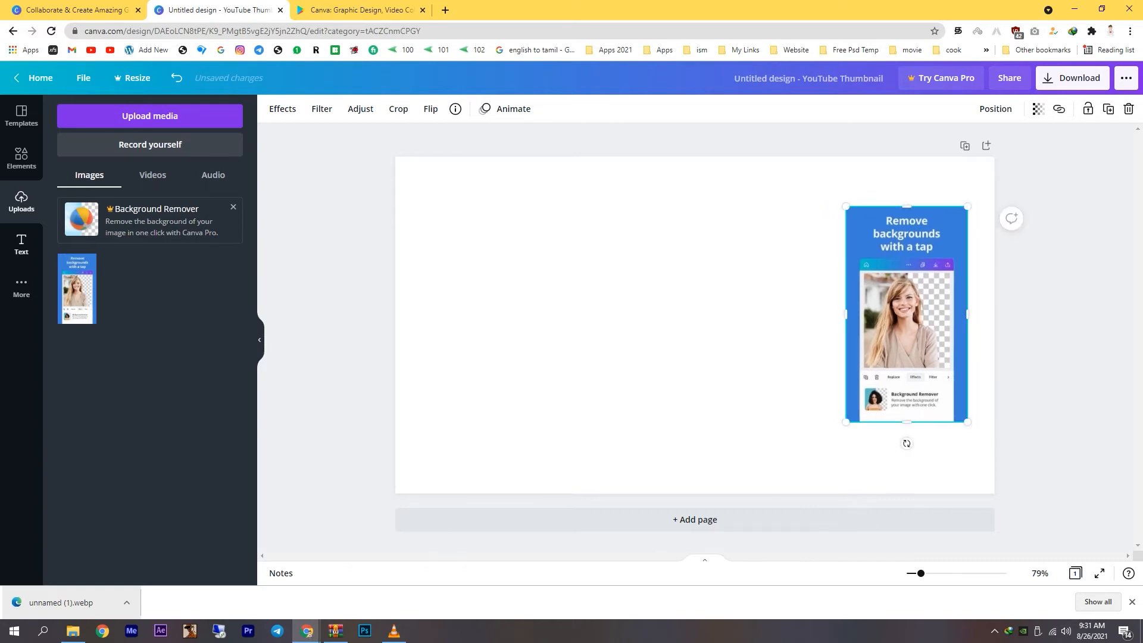
pyautogui.click(22, 116)
pyautogui.click(21, 158)
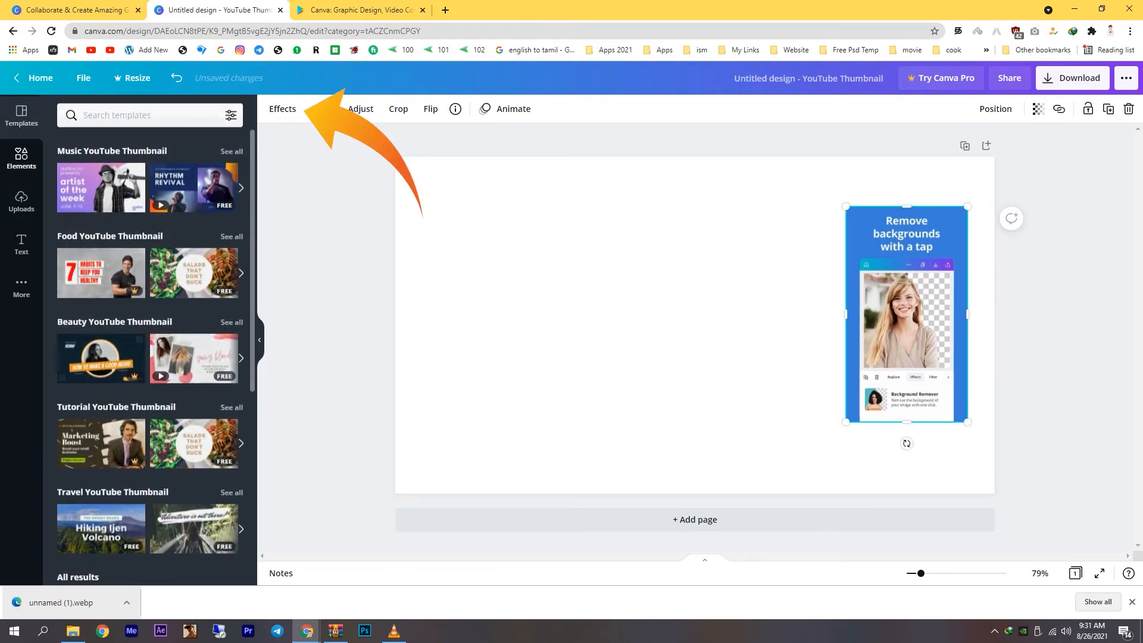
pyautogui.click(21, 201)
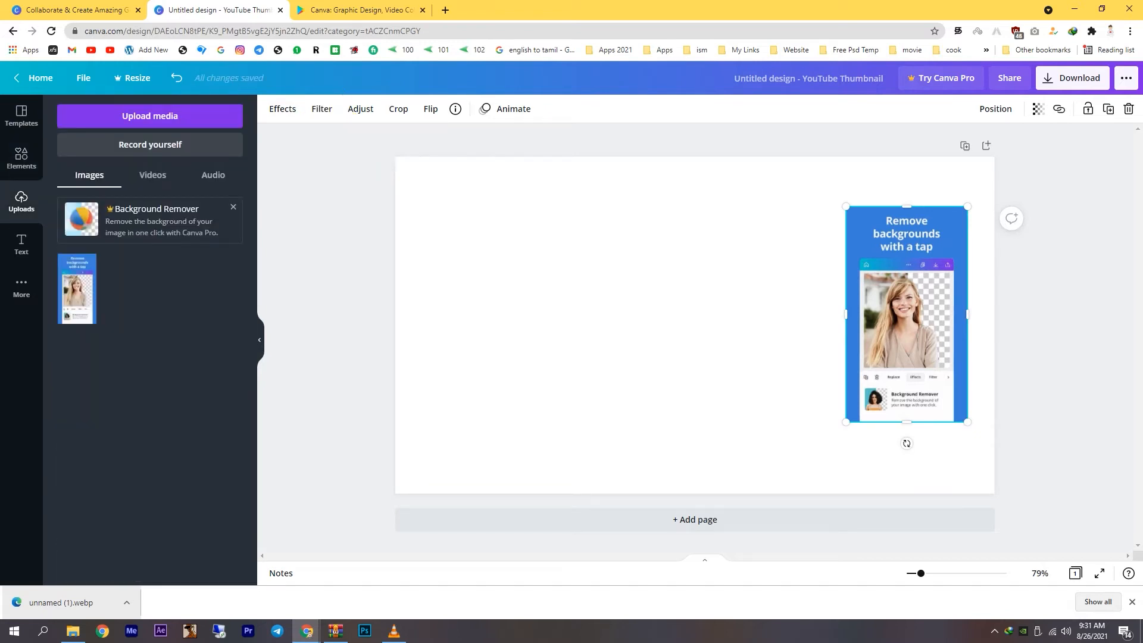
# Open the effects for the selected image and show the full Smartmockups collection.
pyautogui.click(282, 109)
pyautogui.scroll(-5, 146, 381)
pyautogui.scroll(5, 146, 381)
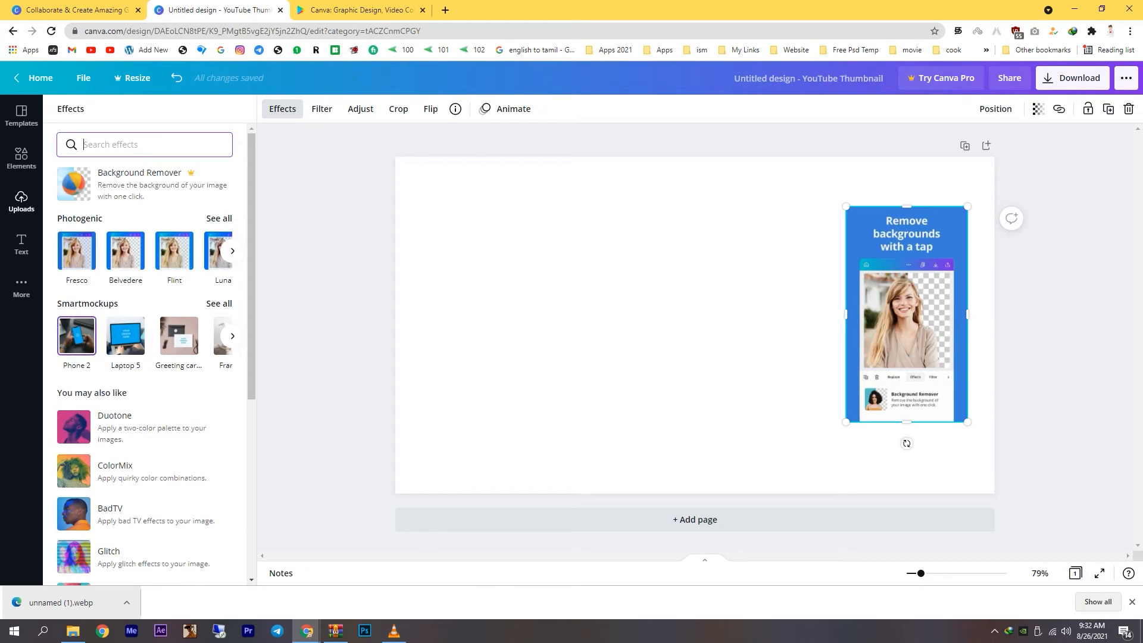
pyautogui.click(233, 336)
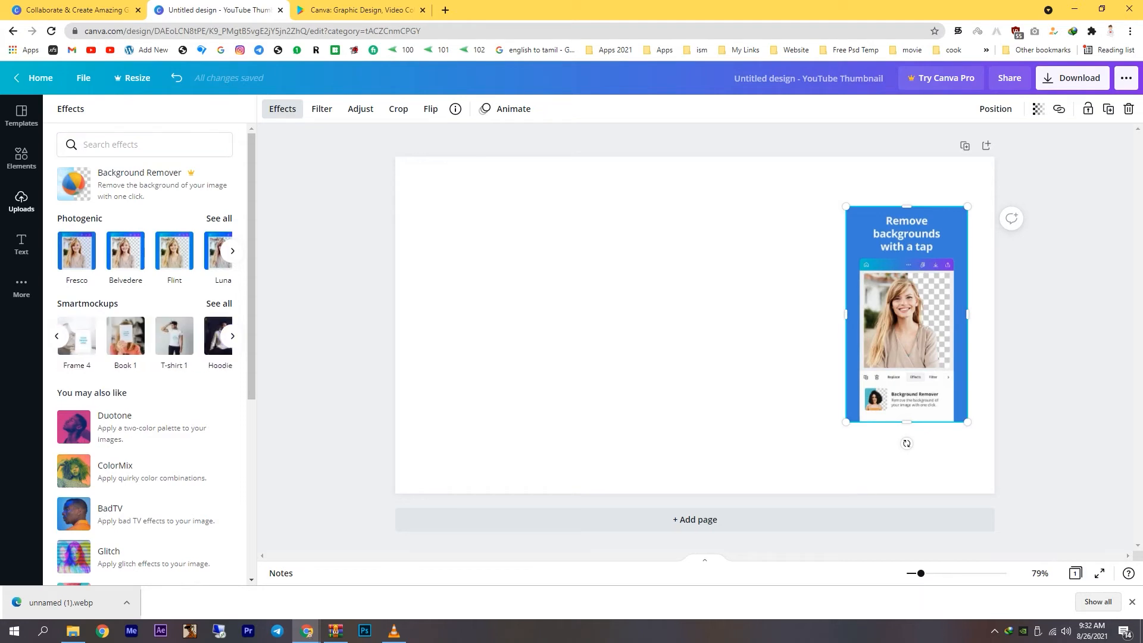
pyautogui.click(219, 304)
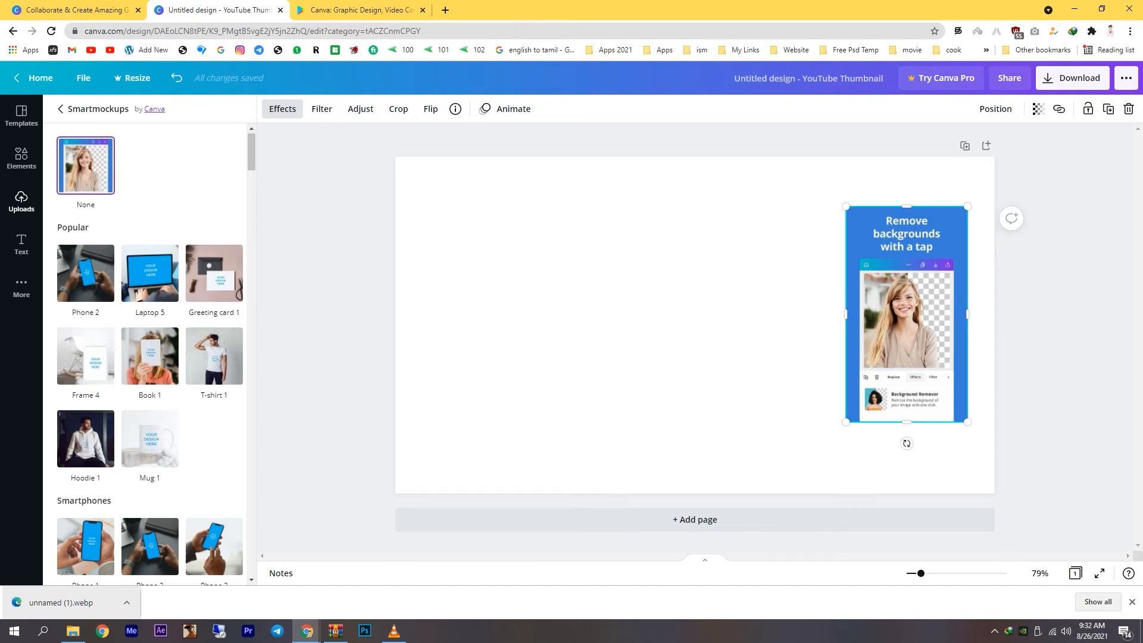
# Apply the Phone 22 mockup from the Smartphones group to the image.
pyautogui.scroll(-2, 148, 354)
pyautogui.scroll(-3, 89, 369)
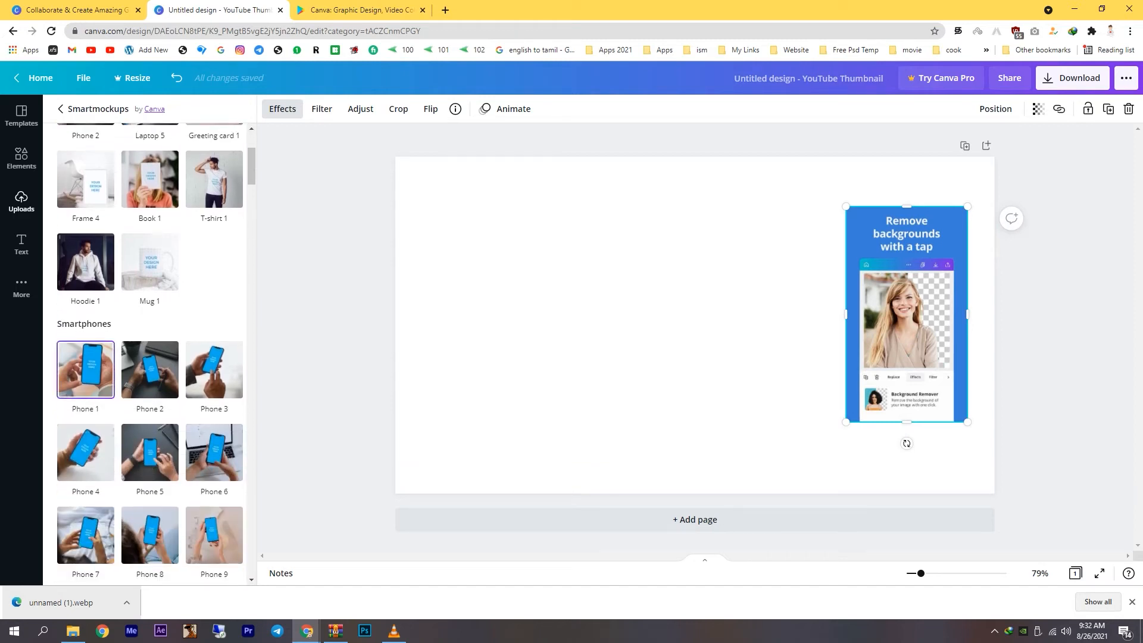
pyautogui.scroll(-2, 86, 369)
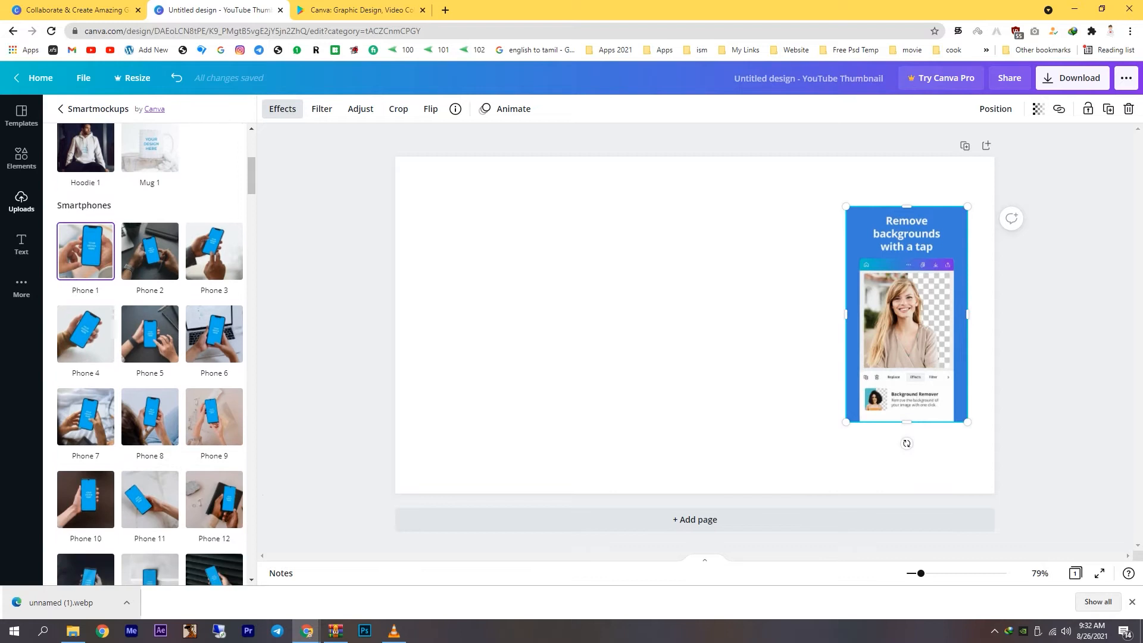
pyautogui.scroll(-3, 150, 333)
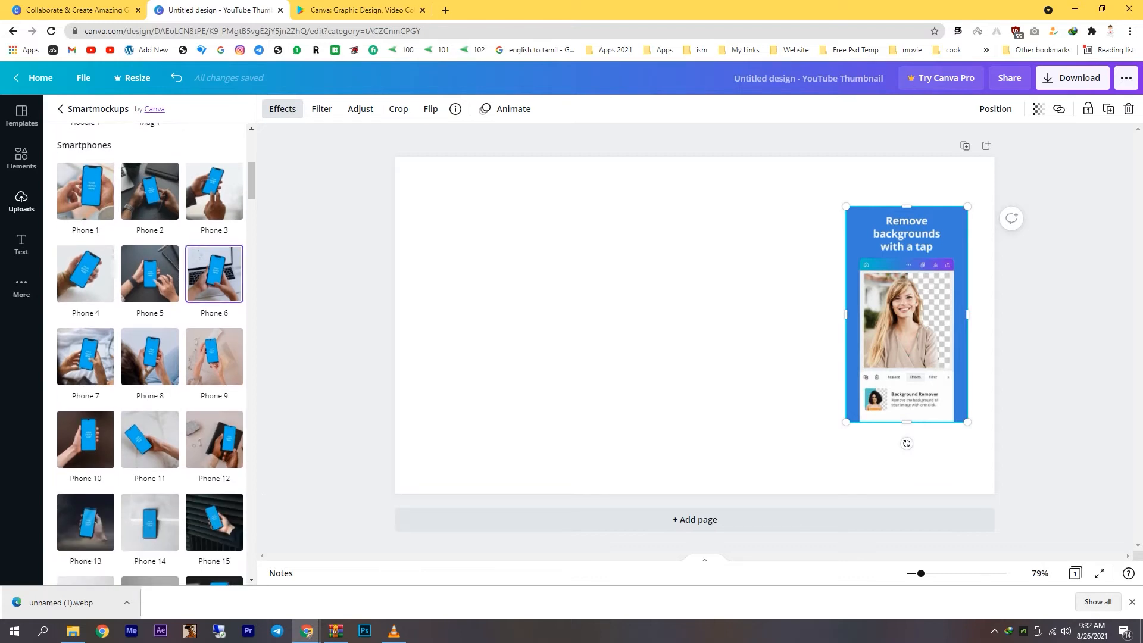
pyautogui.scroll(-2, 150, 344)
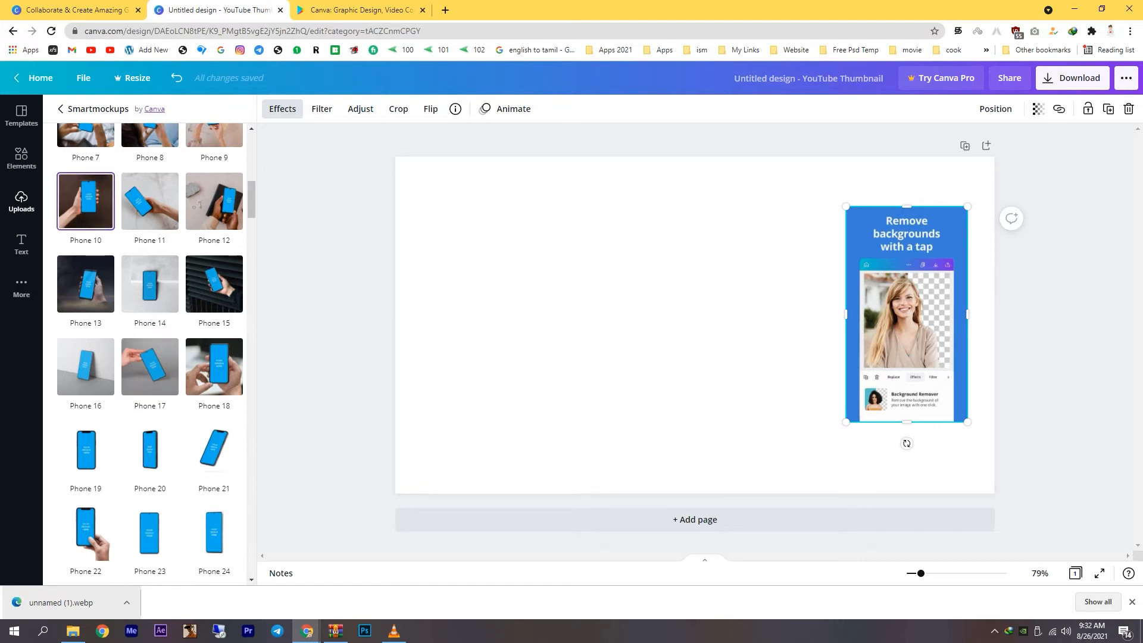
pyautogui.scroll(-2, 215, 393)
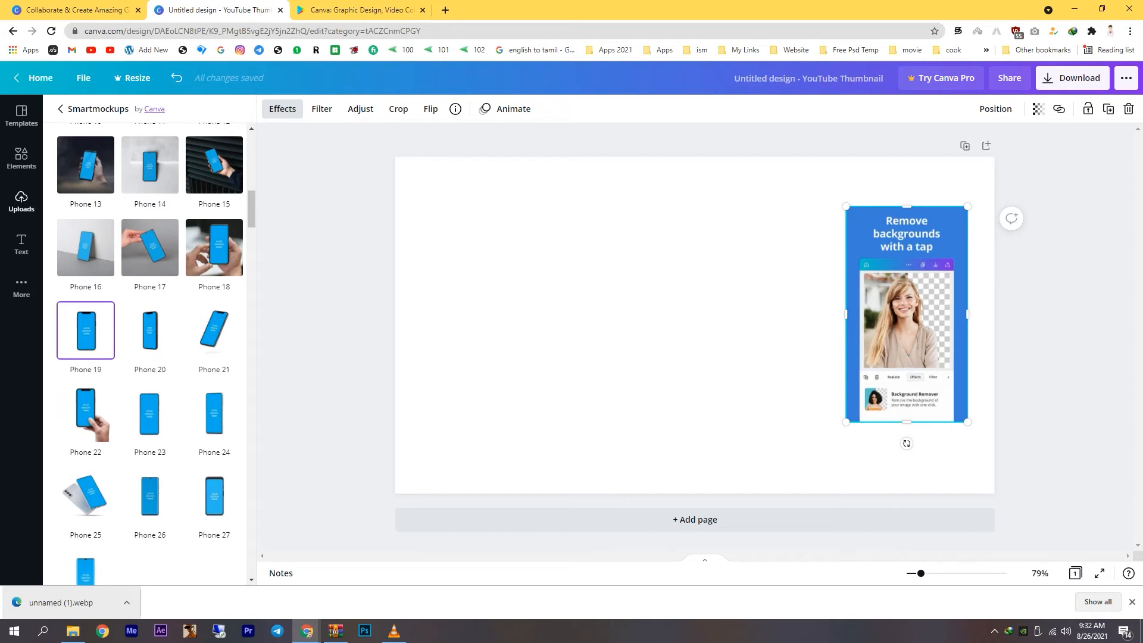
pyautogui.scroll(-1, 150, 358)
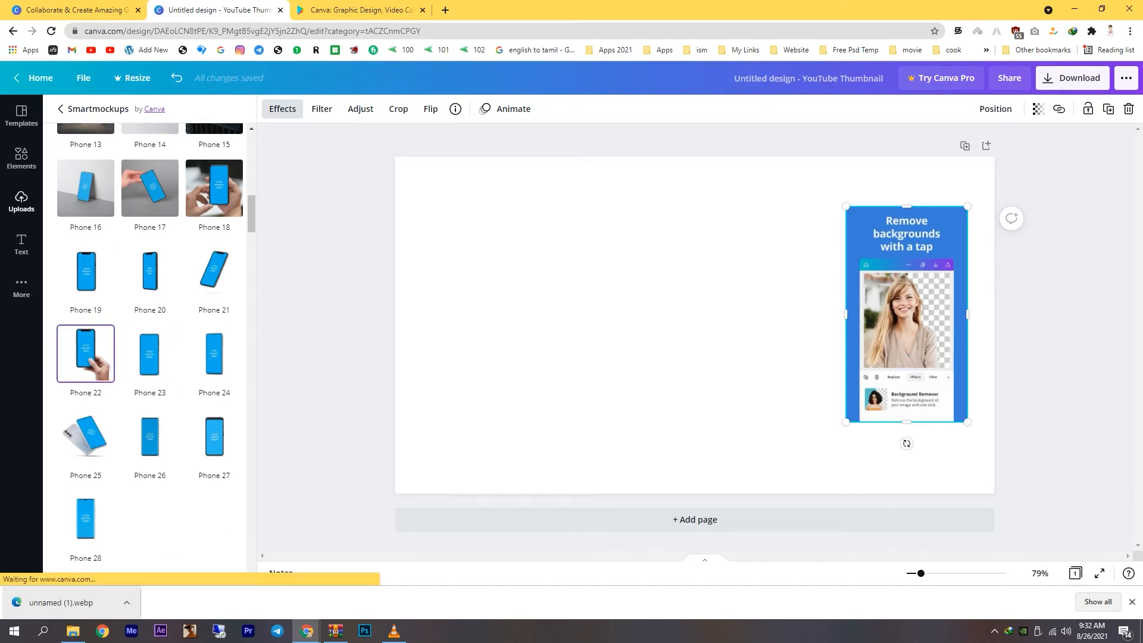
pyautogui.click(86, 354)
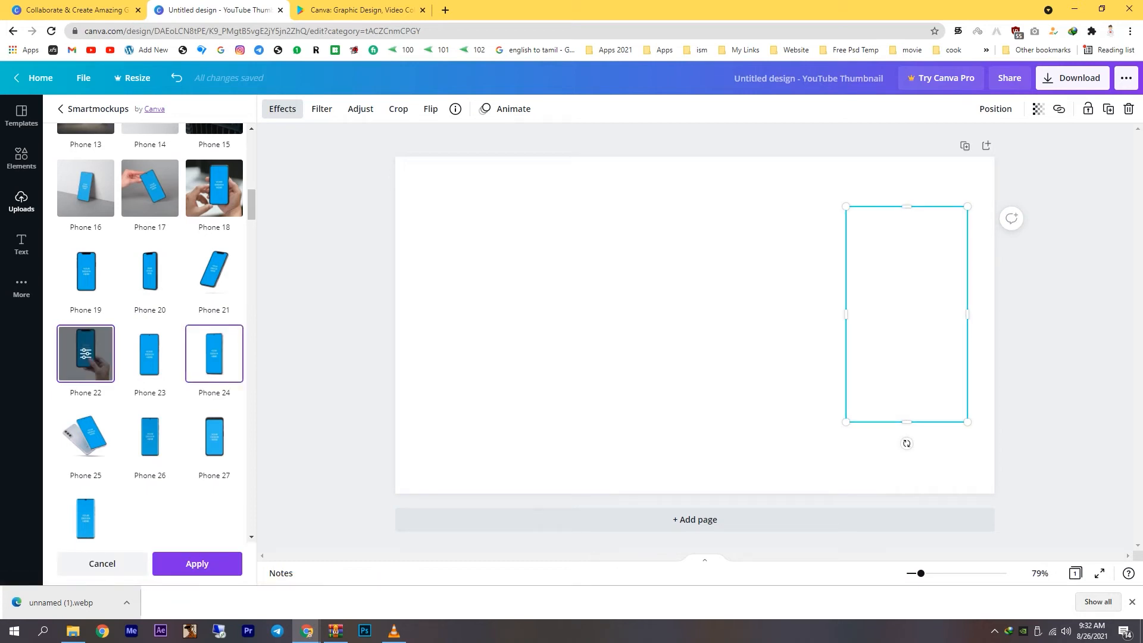
pyautogui.click(197, 564)
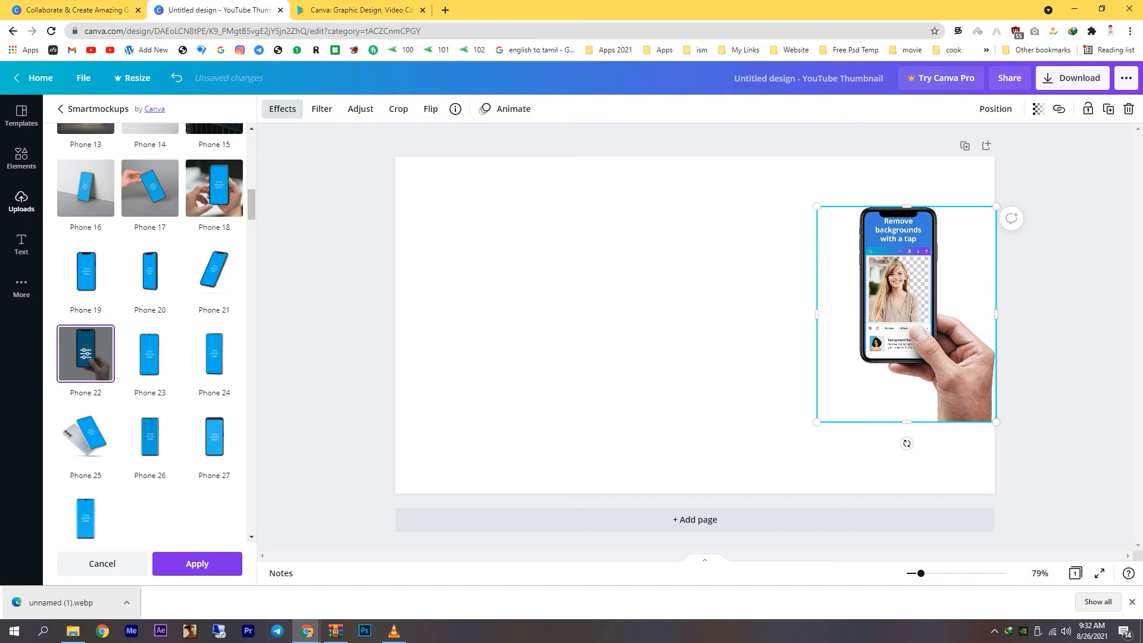
# Enlarge the hand-held phone mockup to nearly full page height, let it overlap the page's right and bottom edges, and apply the effect.
pyautogui.moveTo(816, 422); pyautogui.dragTo(757, 492)
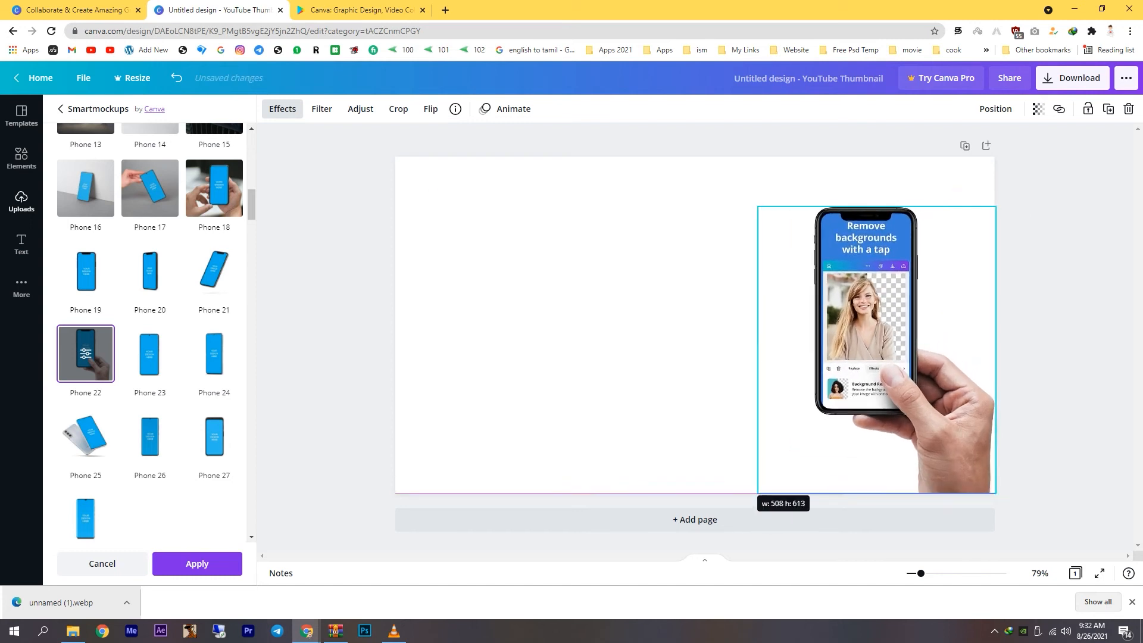
pyautogui.moveTo(757, 207); pyautogui.dragTo(724, 167)
pyautogui.moveTo(834, 297); pyautogui.dragTo(853, 297)
pyautogui.moveTo(743, 493); pyautogui.dragTo(719, 522)
pyautogui.moveTo(857, 298); pyautogui.dragTo(854, 299)
pyautogui.click(197, 563)
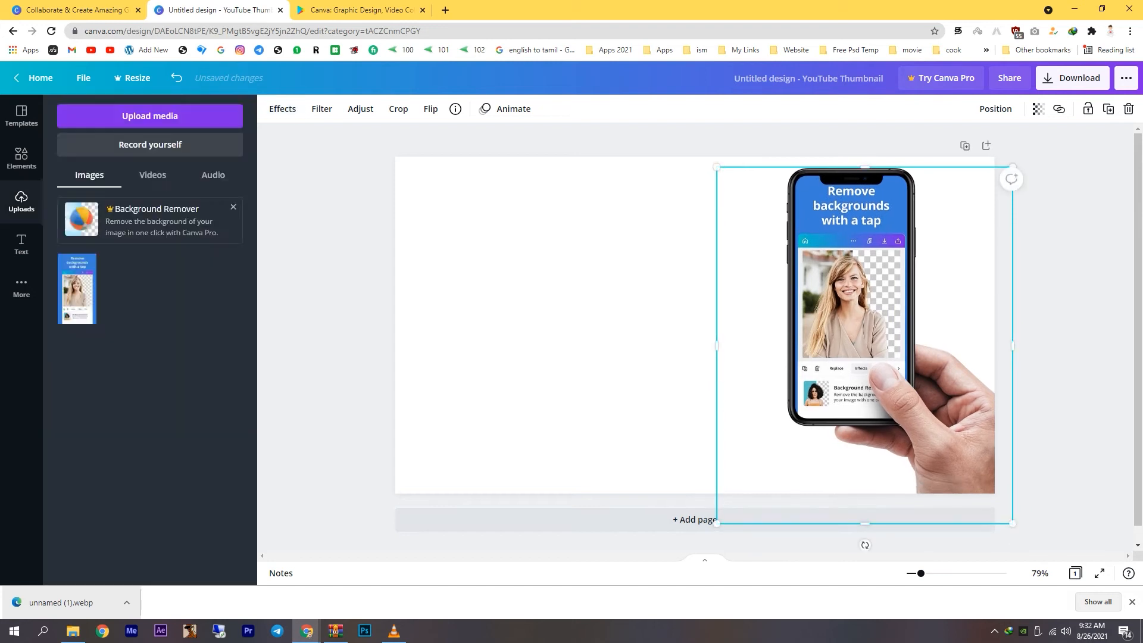
# Deselect the mockup and search the elements library for Background.
pyautogui.click(599, 320)
pyautogui.click(22, 158)
pyautogui.click(22, 115)
pyautogui.click(22, 158)
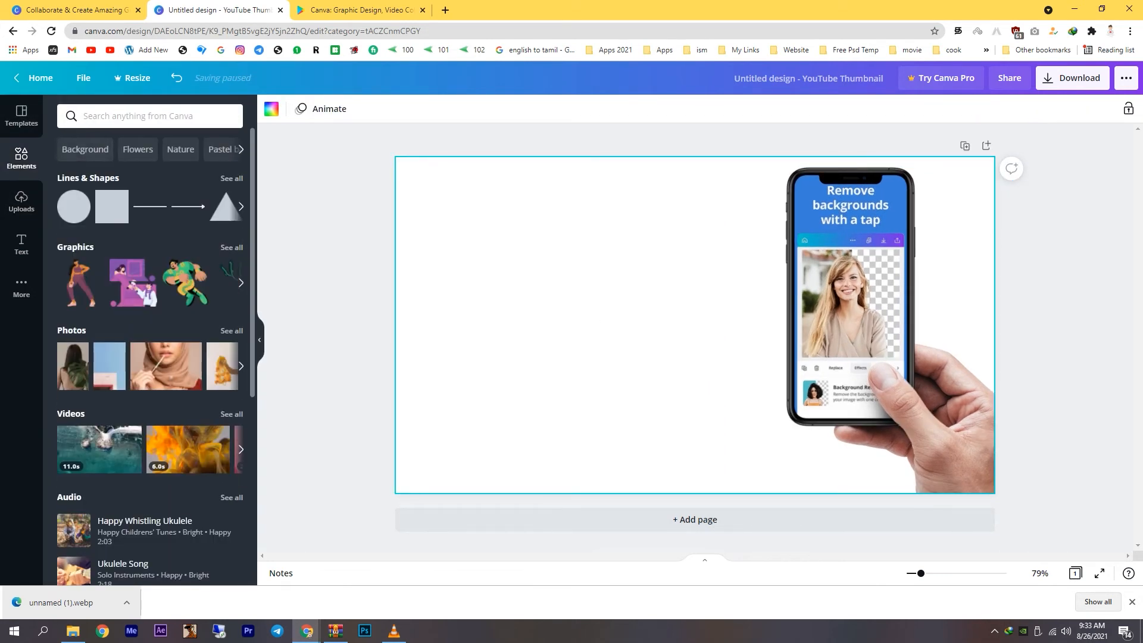
pyautogui.click(85, 149)
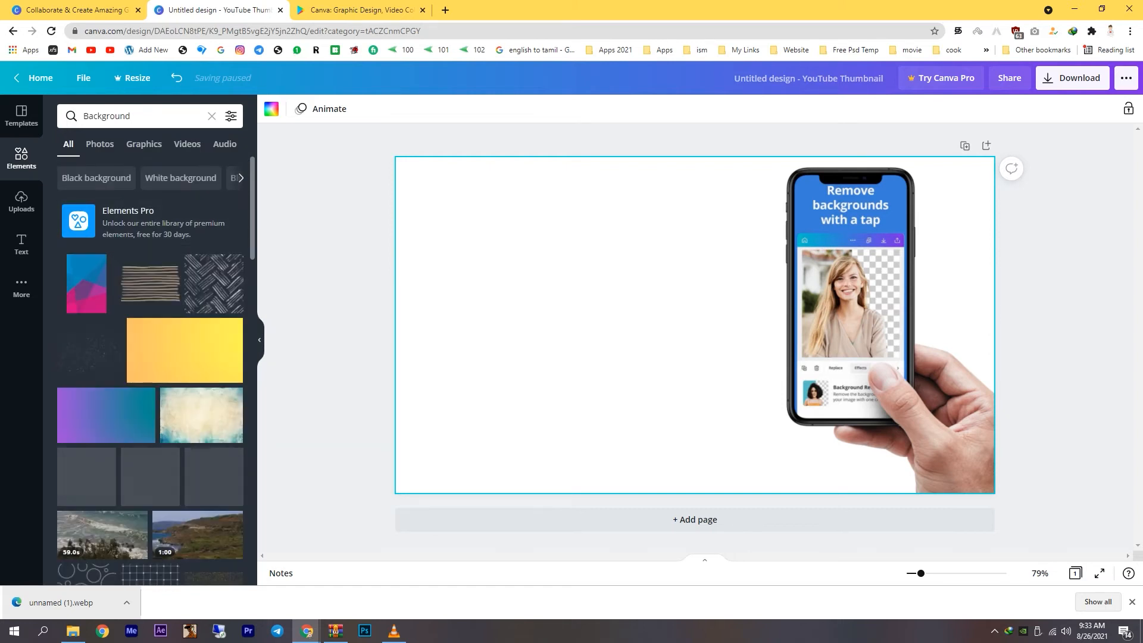
pyautogui.click(90, 350)
pyautogui.moveTo(696, 324); pyautogui.dragTo(644, 303)
pyautogui.press('Delete')
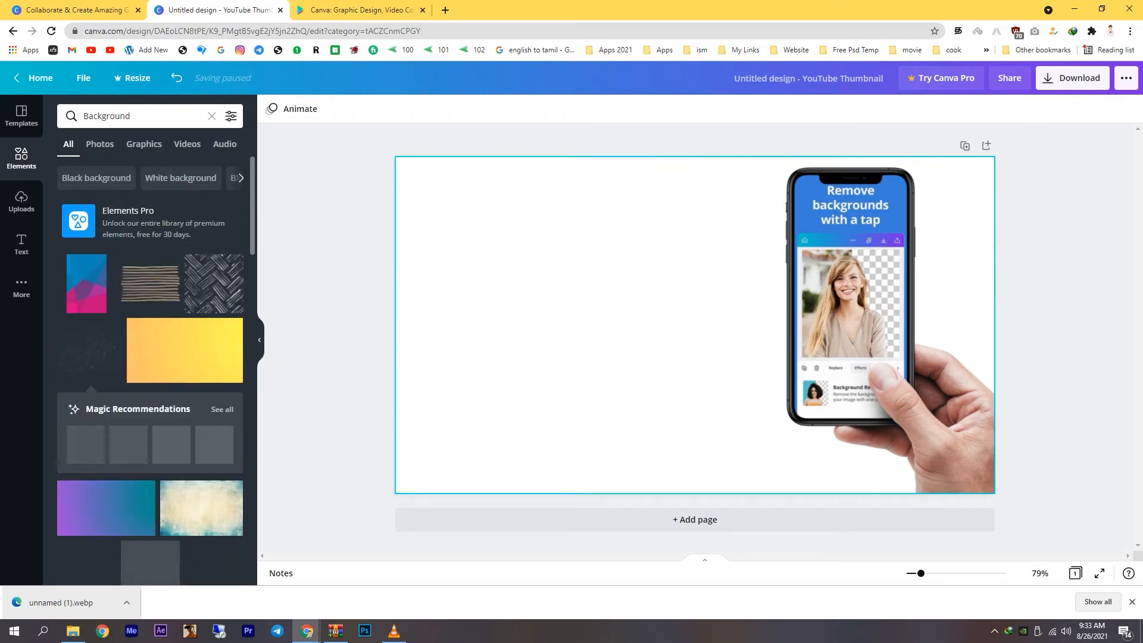
# Fill the page background with the free purple-to-teal gradient, and shift the phone mockup slightly right and down.
pyautogui.scroll(-5, 106, 209)
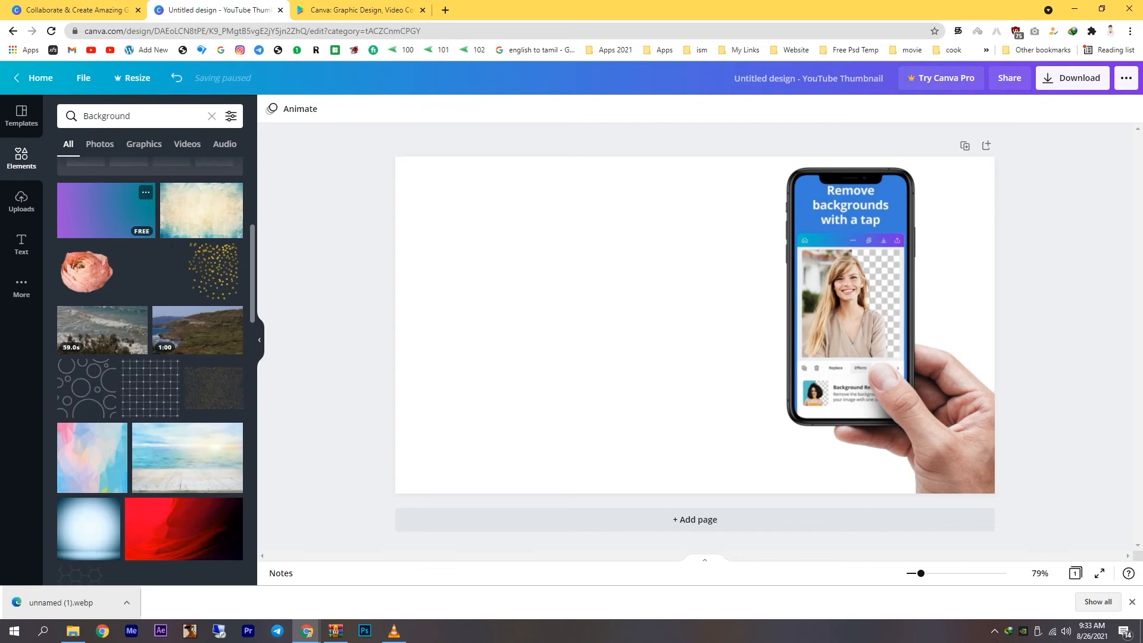
pyautogui.click(113, 210)
pyautogui.moveTo(695, 325); pyautogui.dragTo(636, 292)
pyautogui.moveTo(875, 426); pyautogui.dragTo(1006, 495)
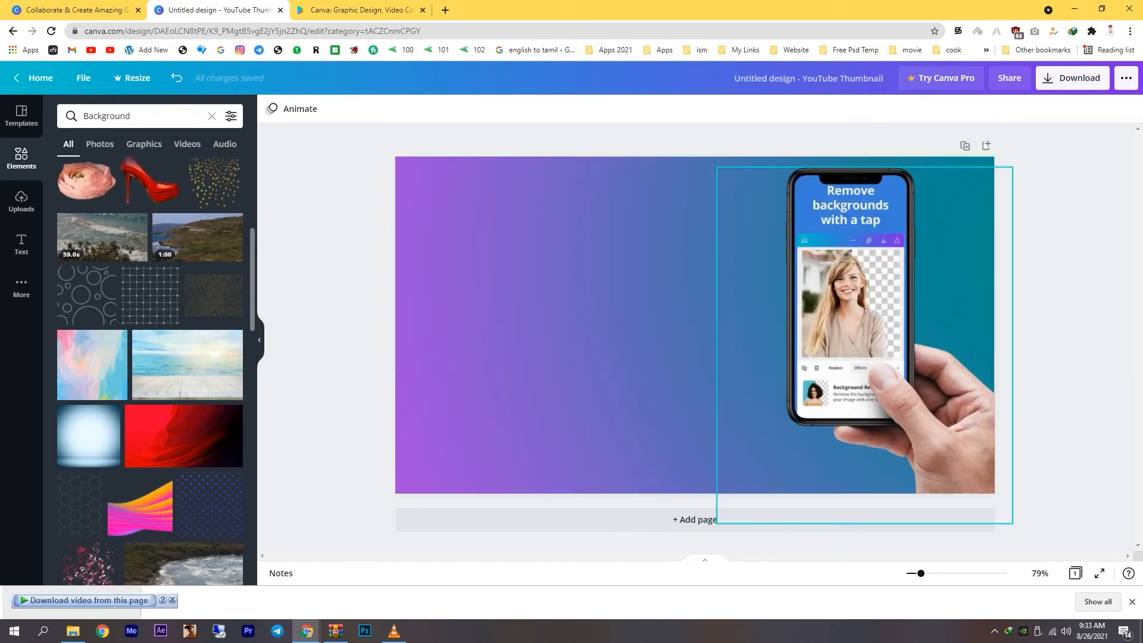
pyautogui.click(852, 321)
pyautogui.moveTo(851, 321); pyautogui.dragTo(871, 328)
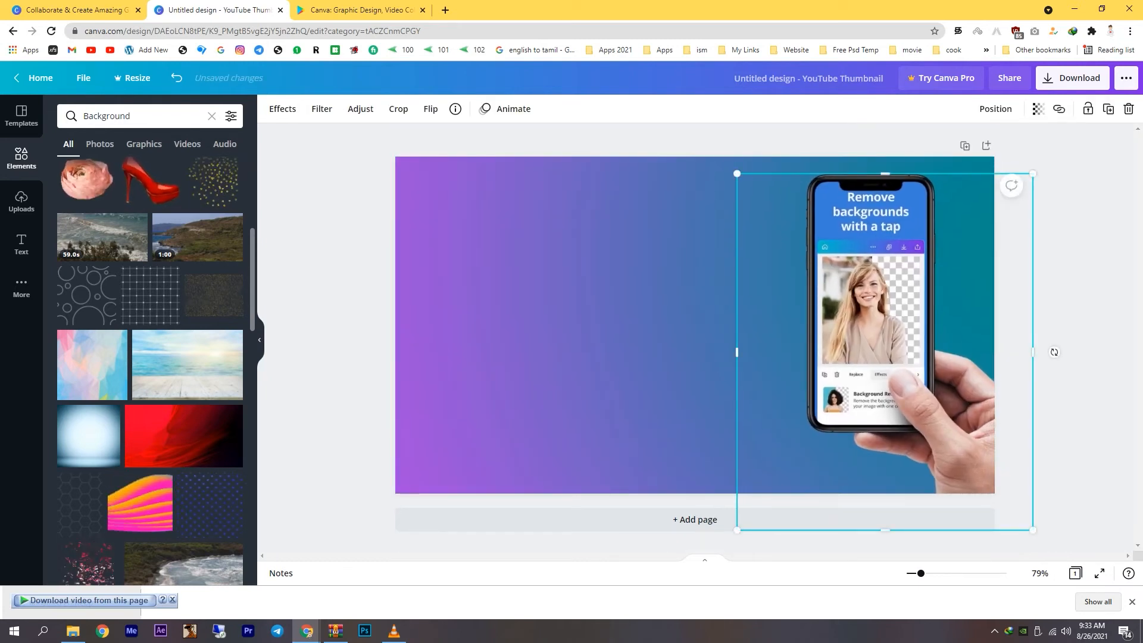
# Add a heading text box and move it to the upper part of the page, to the left of the phone mockup.
pyautogui.click(21, 244)
pyautogui.click(128, 171)
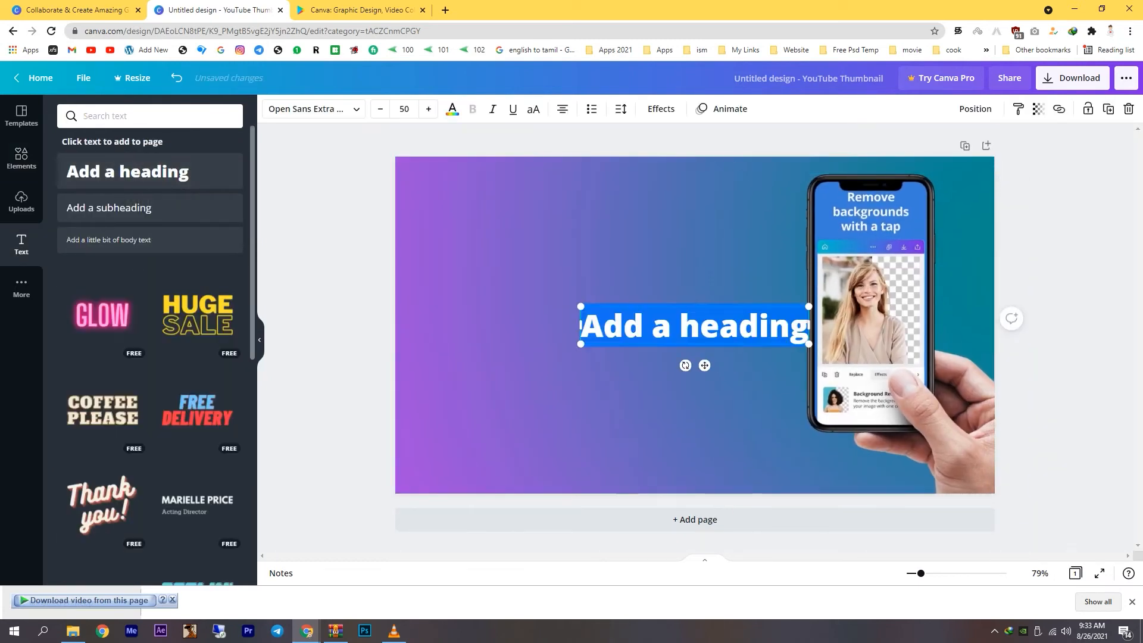
pyautogui.click(738, 326)
pyautogui.moveTo(705, 366); pyautogui.dragTo(597, 253)
# Replace the heading's placeholder text with "How To Install" and shift the heading slightly up and left.
pyautogui.tripleClick(554, 213)
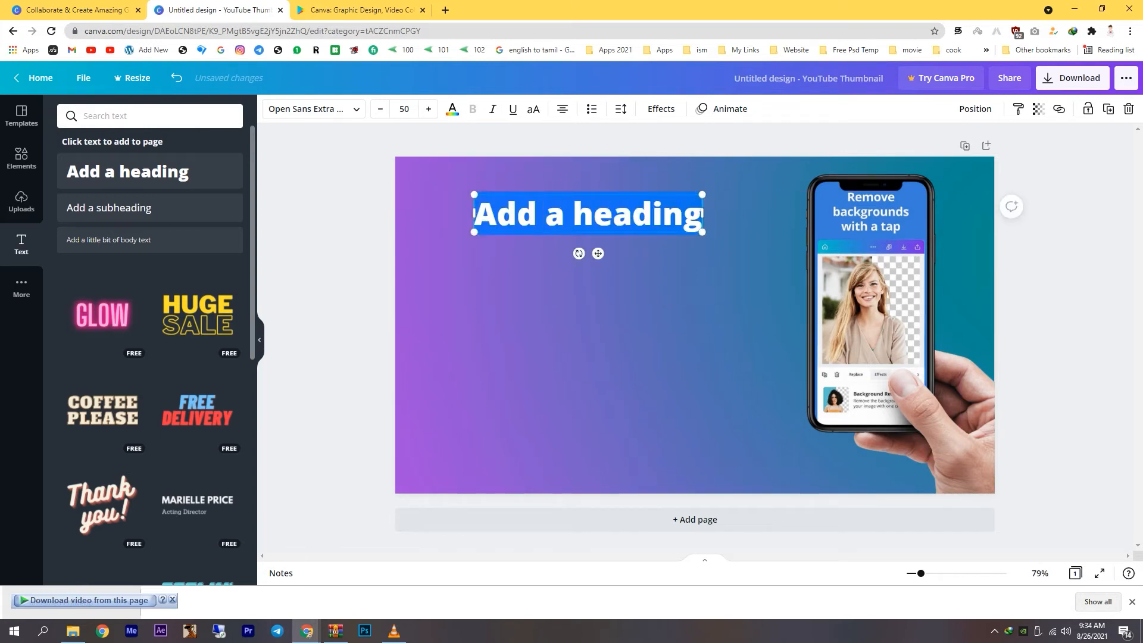
pyautogui.write('How')
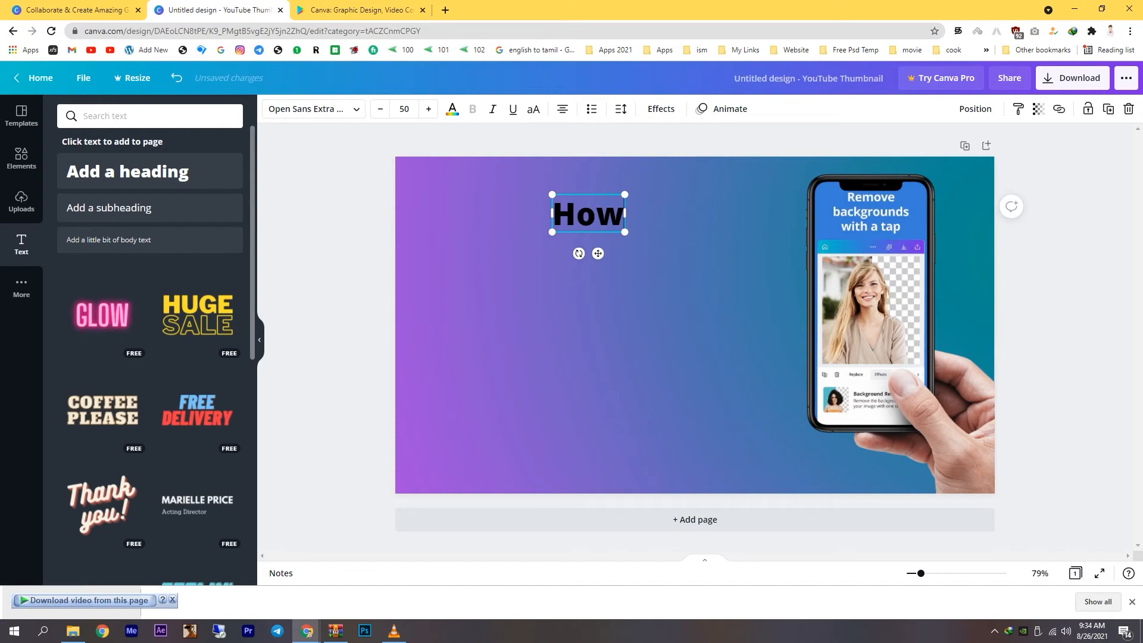
pyautogui.write(' To')
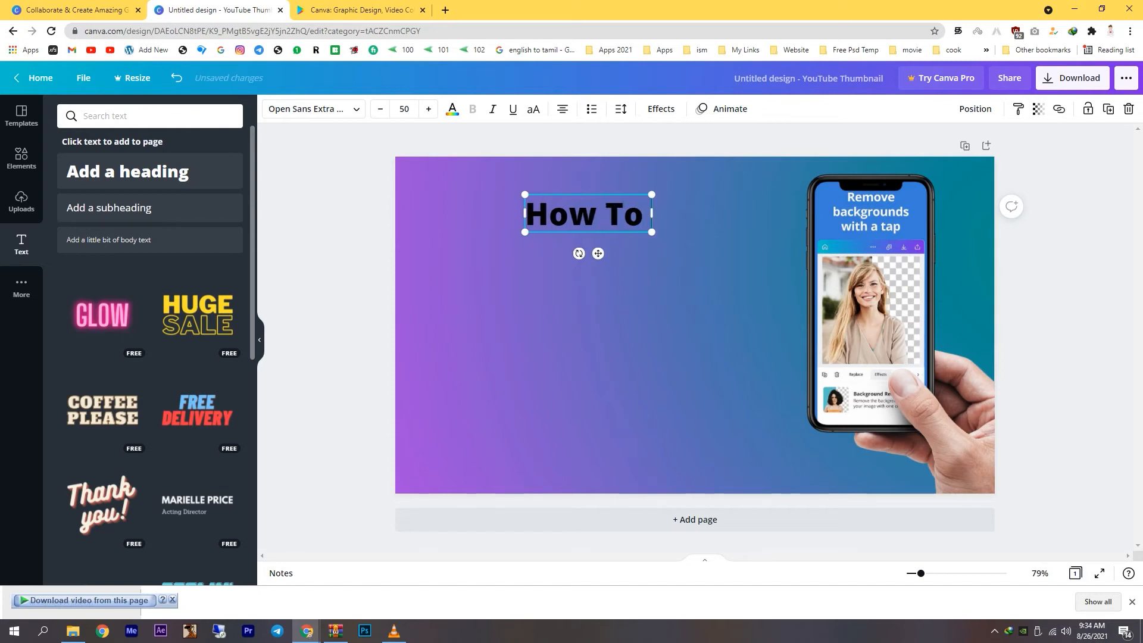
pyautogui.write(' Install')
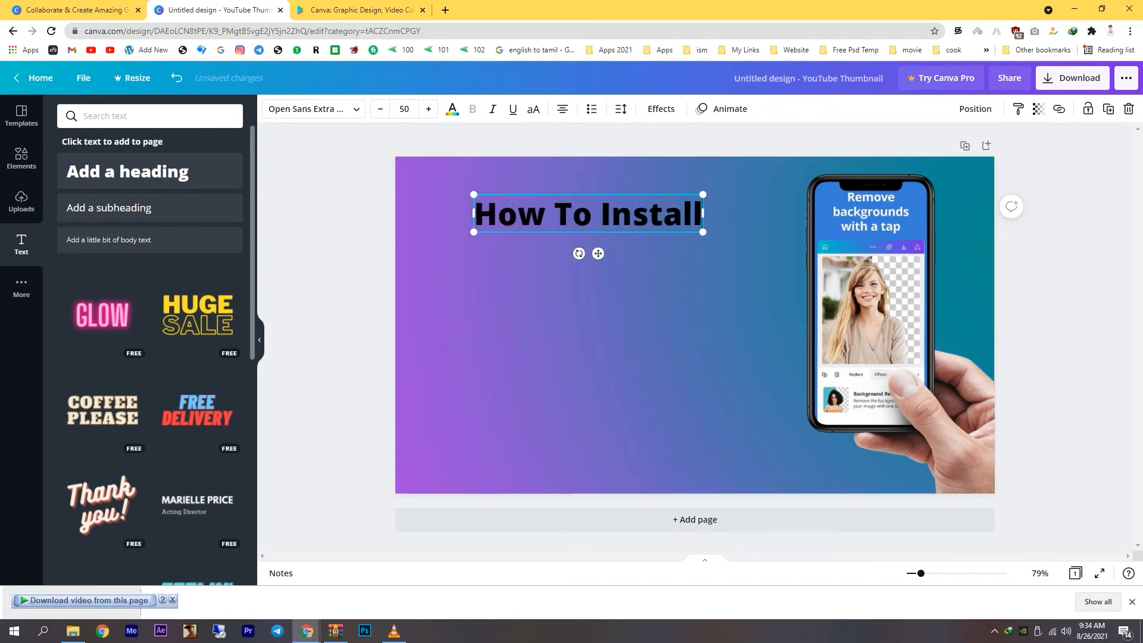
pyautogui.click(596, 321)
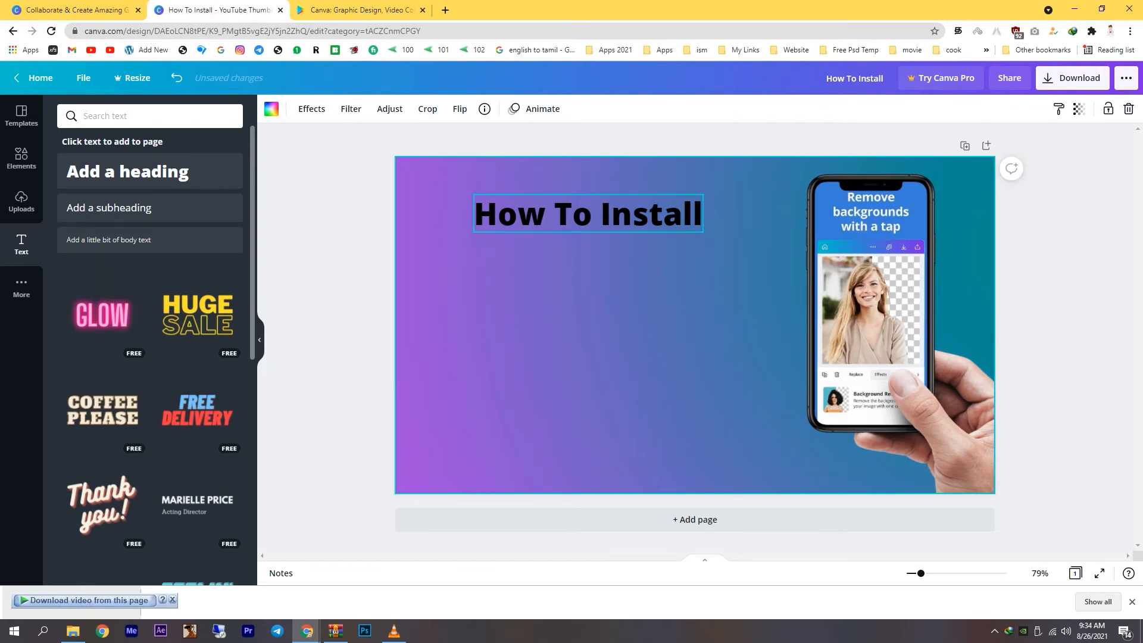
pyautogui.moveTo(588, 214)
pyautogui.mouseDown()
pyautogui.moveTo(564, 206)
pyautogui.moveTo(567, 189)
pyautogui.moveTo(580, 203)
pyautogui.mouseUp()
# Add a second heading reading "Carnva" and place it just below the "How To Install" heading.
pyautogui.click(127, 172)
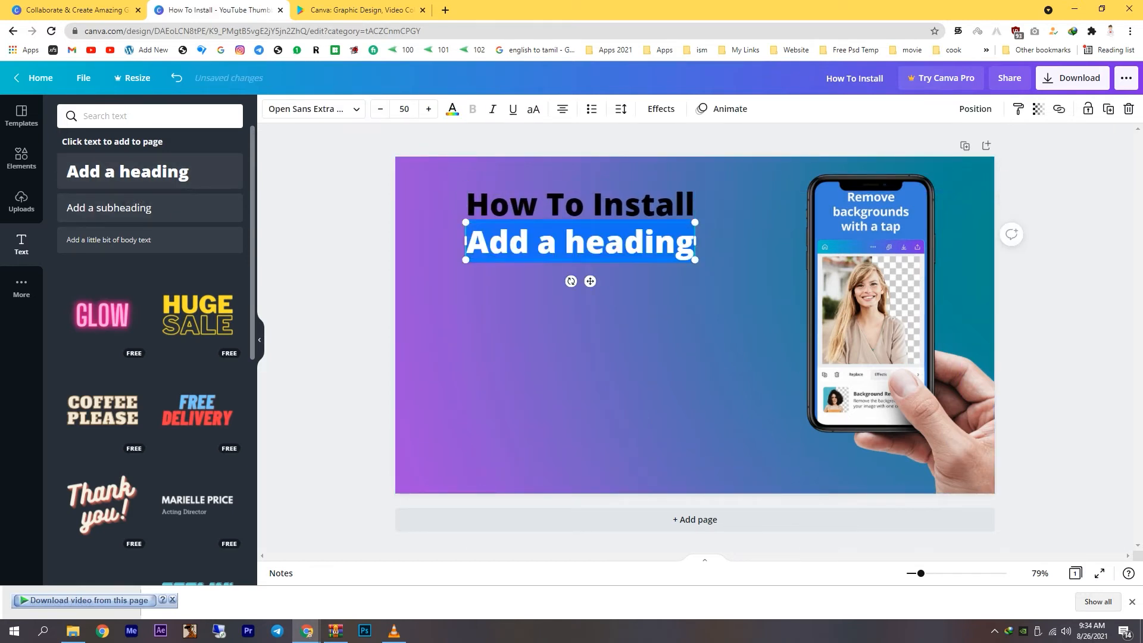
pyautogui.click(538, 242)
pyautogui.moveTo(590, 281); pyautogui.dragTo(589, 307)
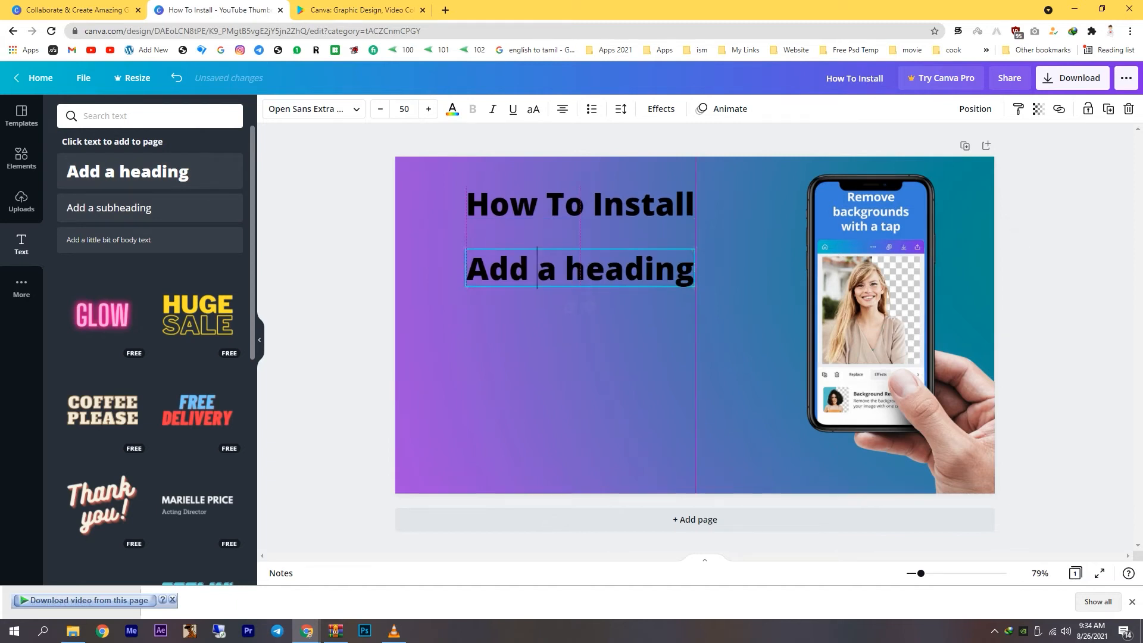
pyautogui.hotkey('ctrl', 'a')
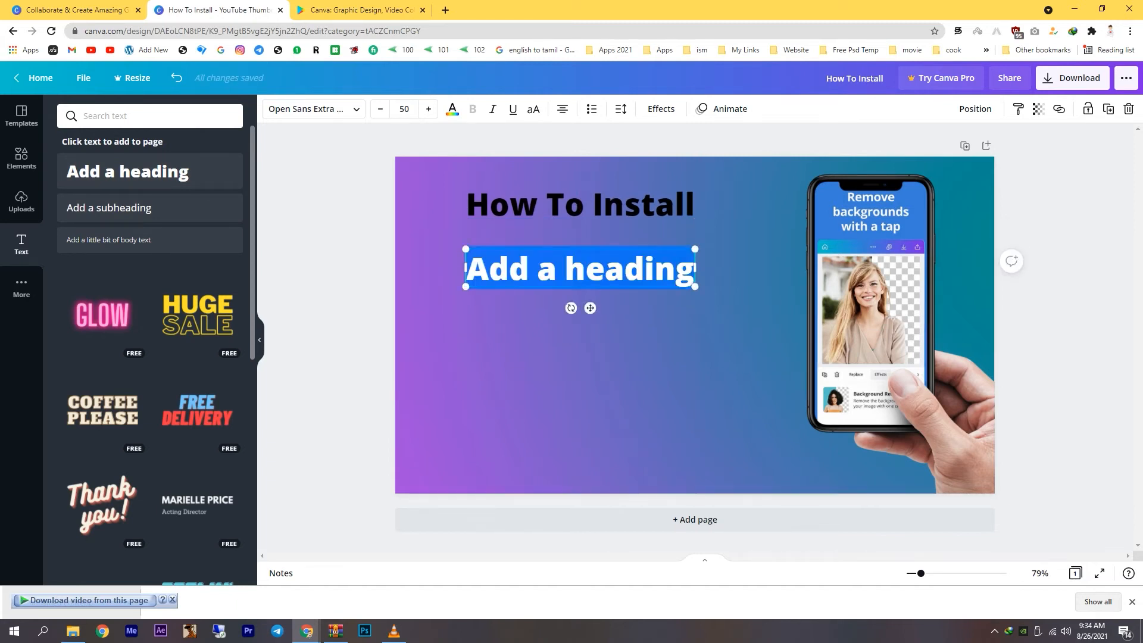
pyautogui.write('Carnva')
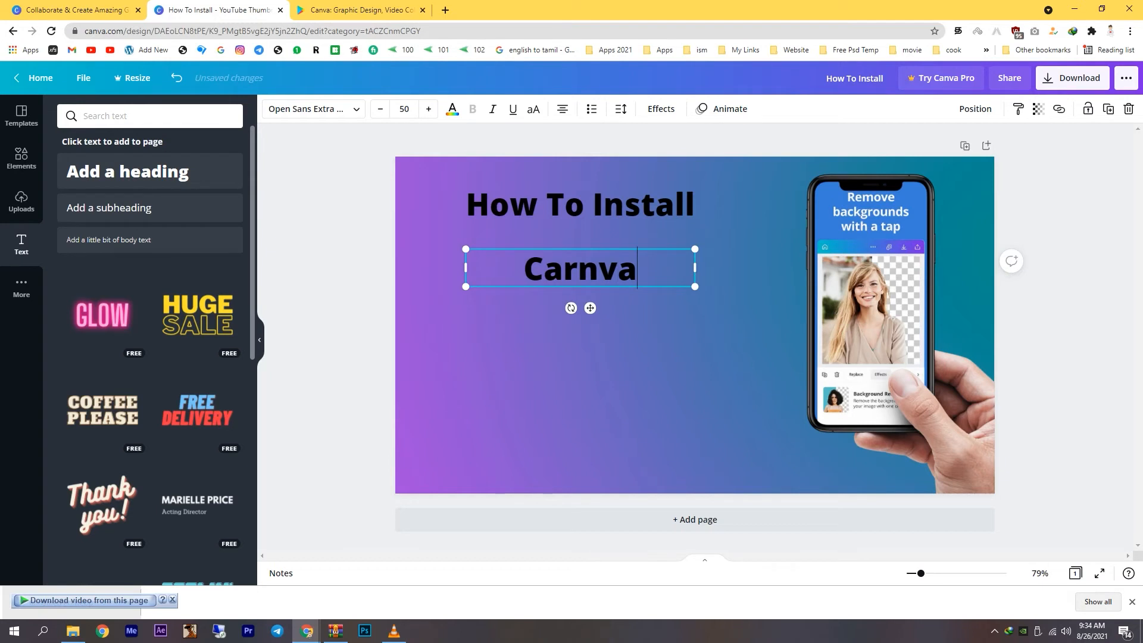
pyautogui.hotkey('ctrl', 'a')
pyautogui.click(581, 363)
pyautogui.moveTo(580, 269); pyautogui.dragTo(580, 256)
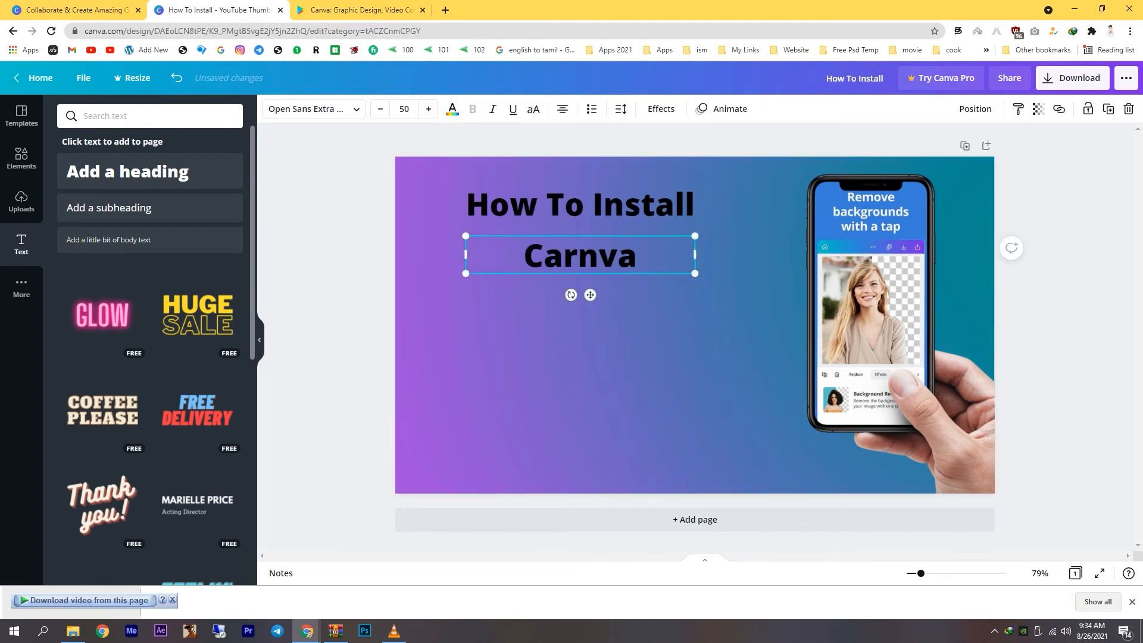
# Add a third heading text box below "Carnva" on the page and select its placeholder text.
pyautogui.click(601, 363)
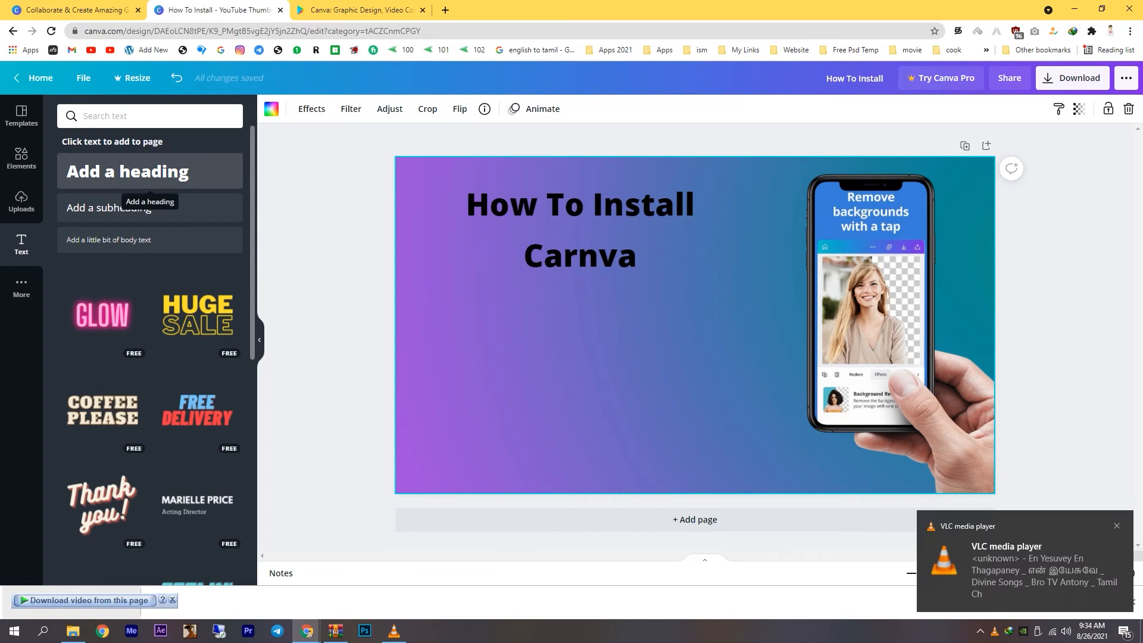
pyautogui.click(150, 172)
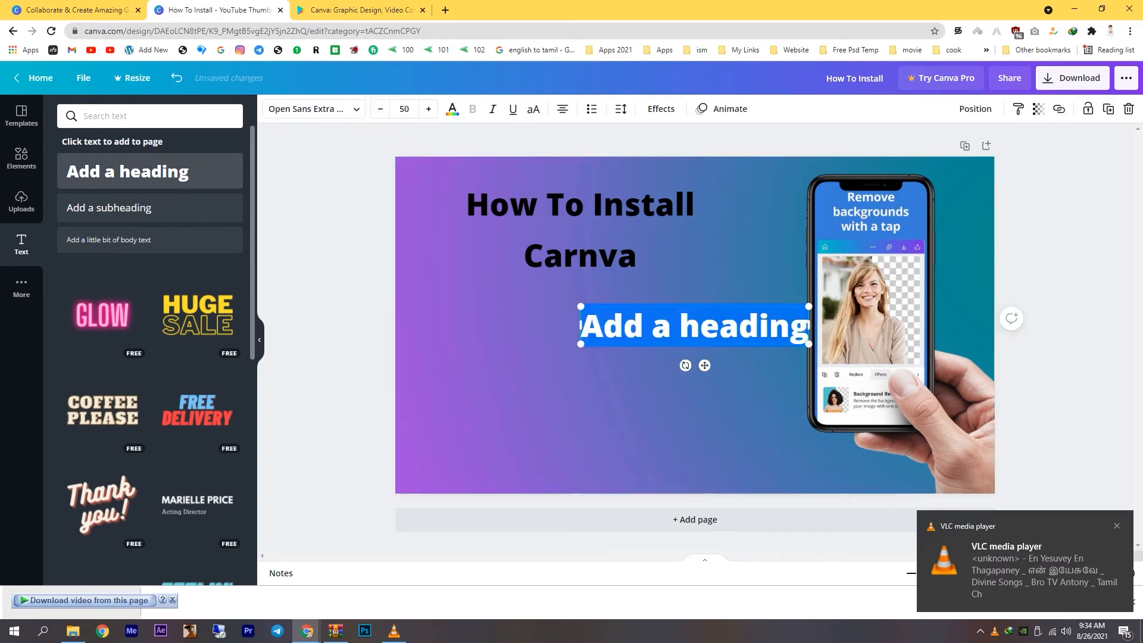
pyautogui.moveTo(661, 326); pyautogui.dragTo(547, 353)
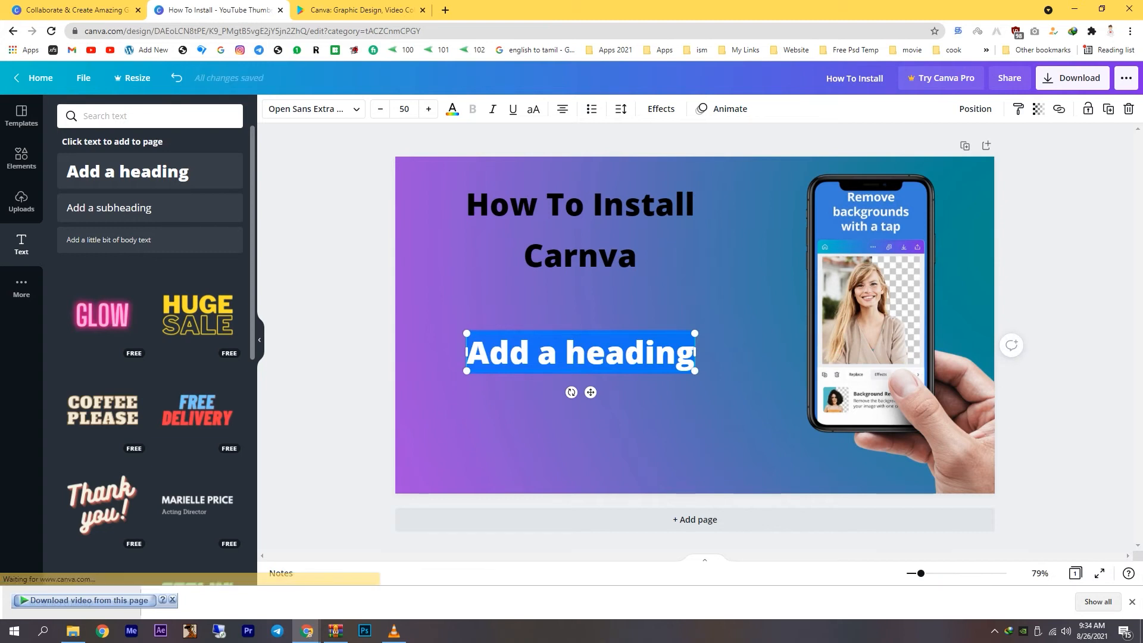
pyautogui.click(565, 352)
pyautogui.tripleClick(566, 352)
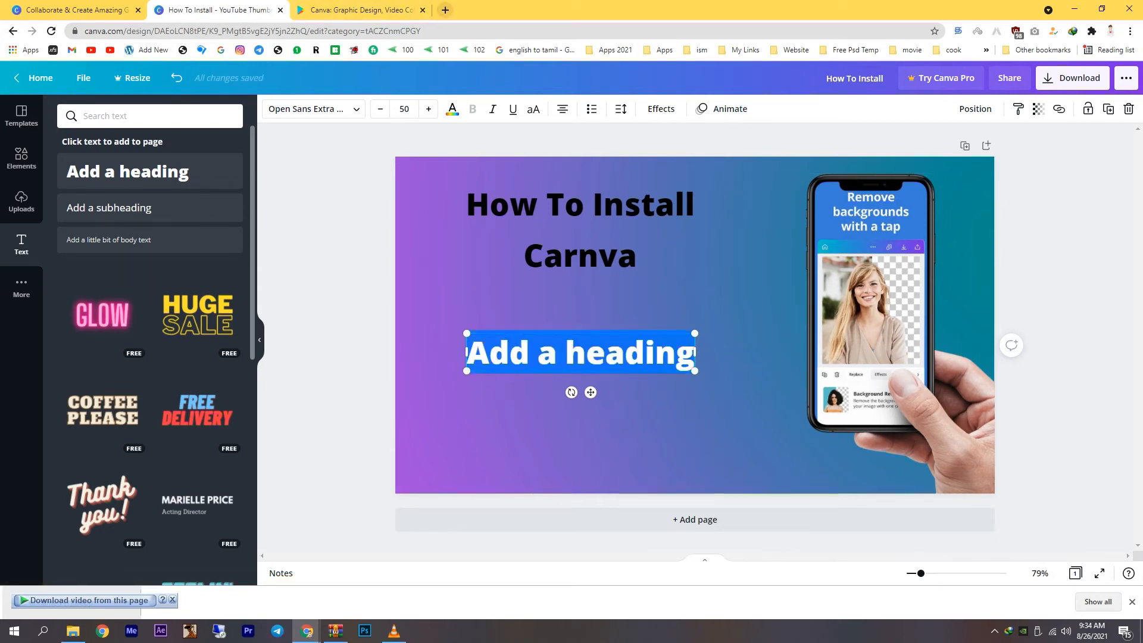
# Search the web for "google input tools" in a new browser tab and open the Try Google Input Tools online page.
pyautogui.hotkey('ctrl', 't')
pyautogui.write('googlwe')
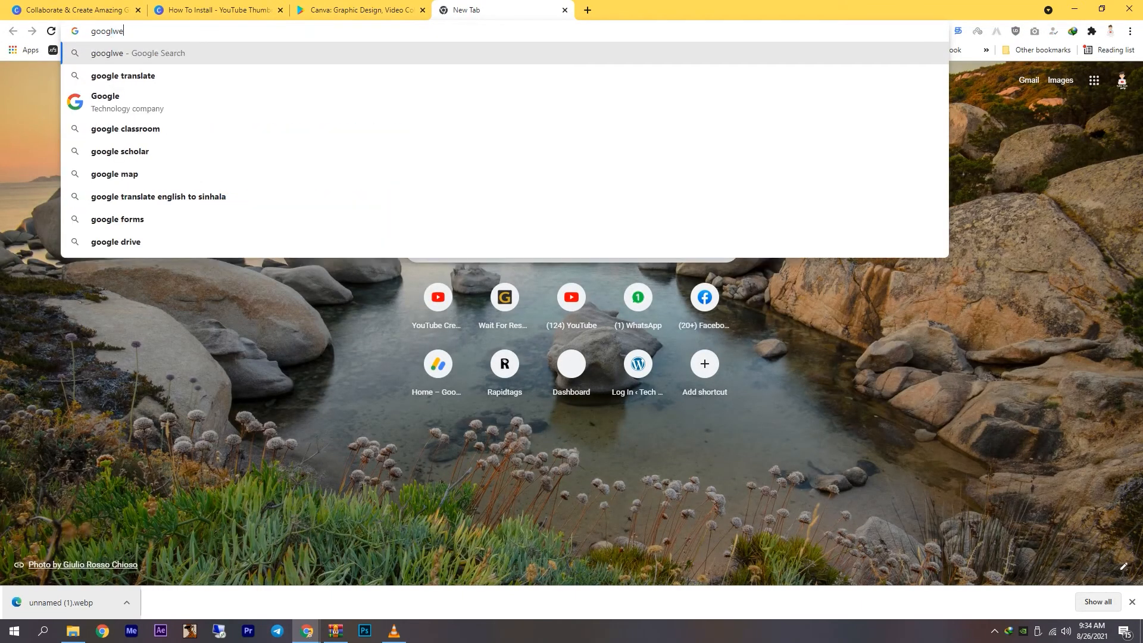
pyautogui.press('BackSpace')
pyautogui.press('BackSpace')
pyautogui.write('e input tools')
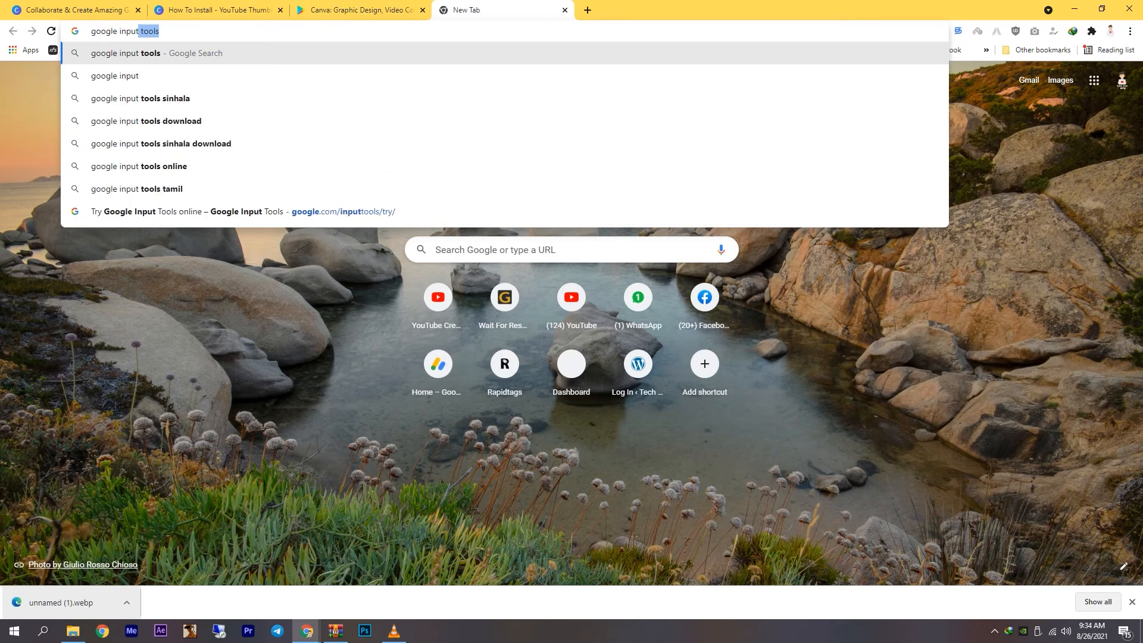
pyautogui.press('Return')
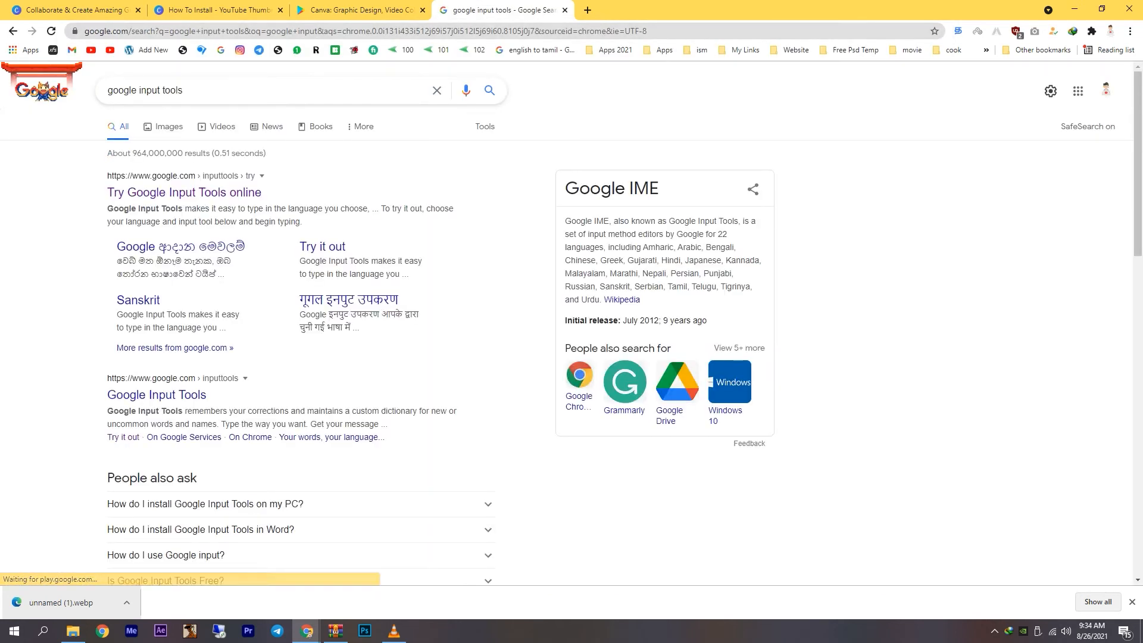
pyautogui.click(184, 193)
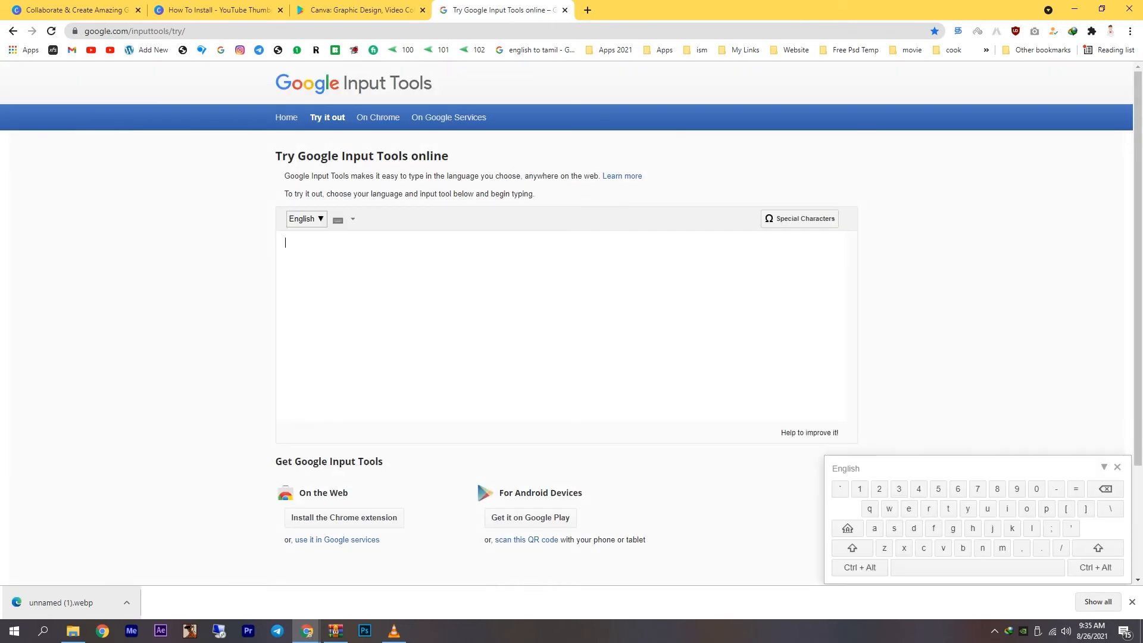
# Set the input language to Tamil and write "இது போல் நீங்களும் செய்ய வேண்டுமா?", with a line break before "செய்ய".
pyautogui.click(307, 219)
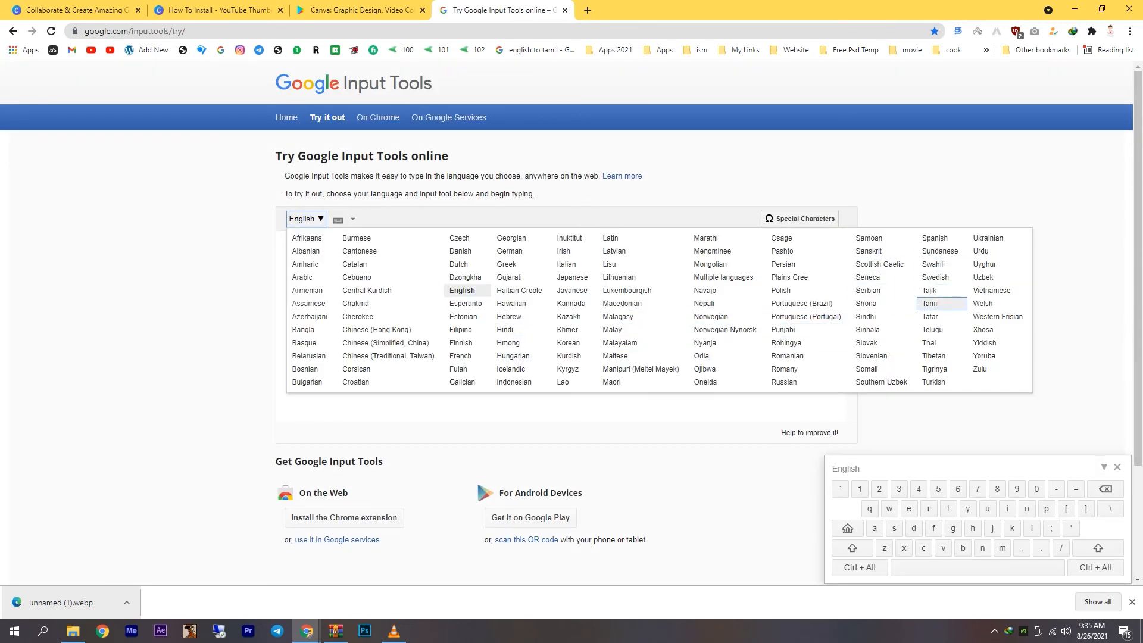
pyautogui.click(930, 303)
pyautogui.write('It')
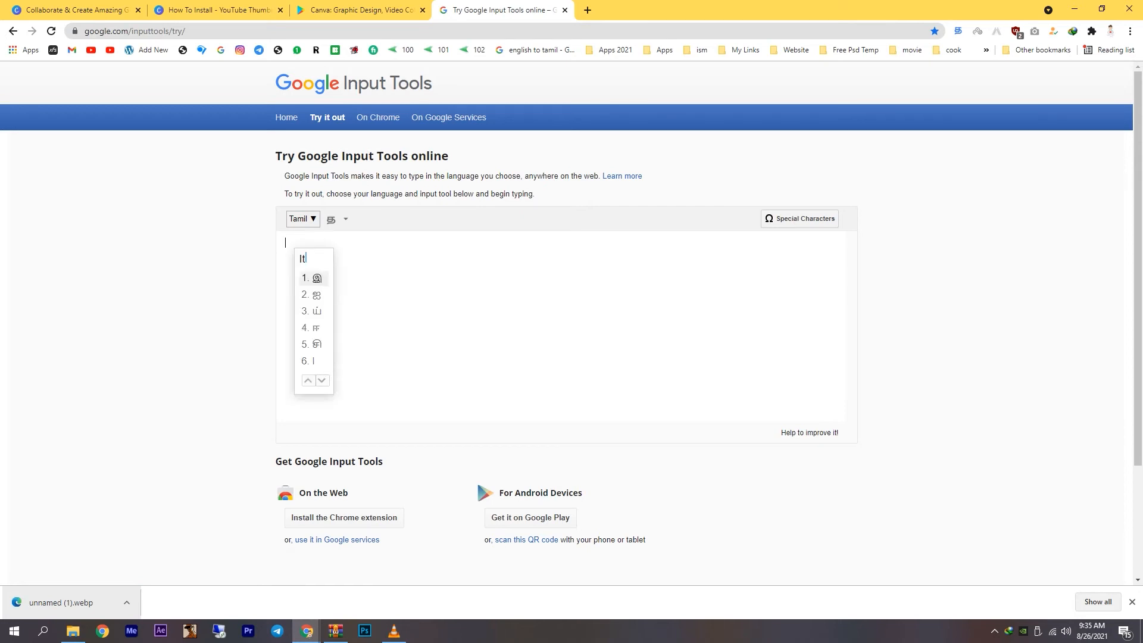
pyautogui.write('hu pol ')
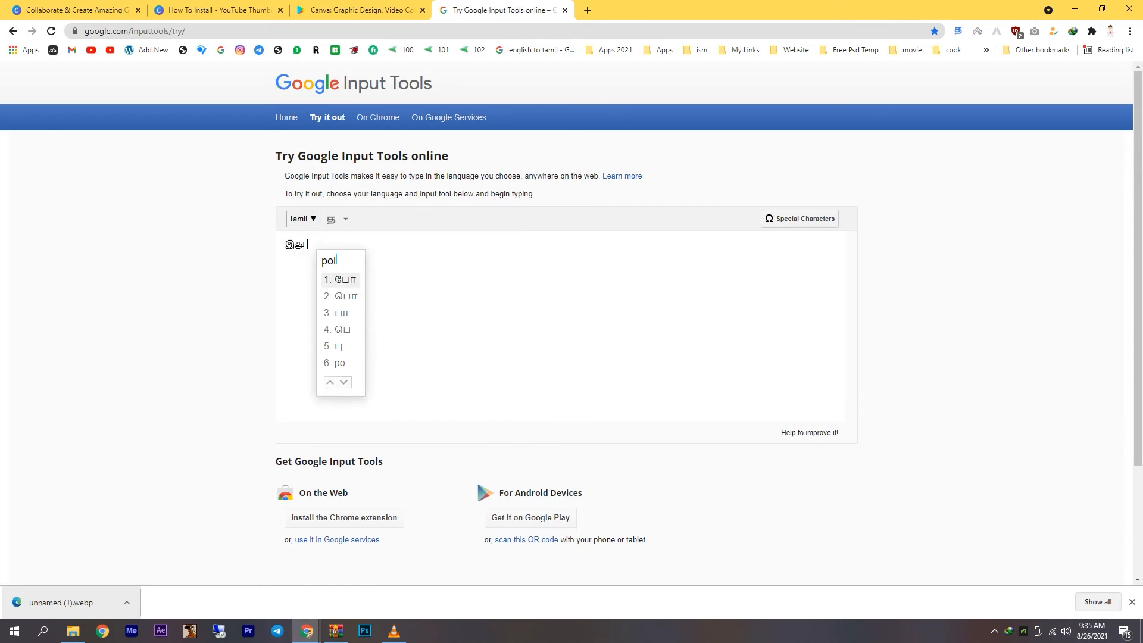
pyautogui.write('ninkalum')
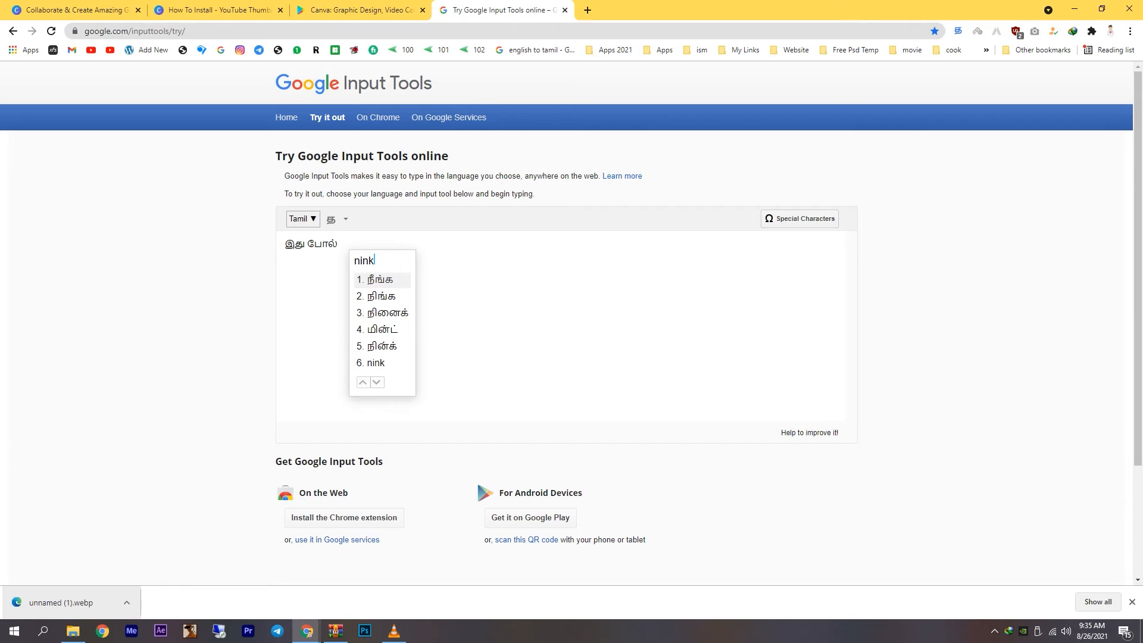
pyautogui.write(' seyya')
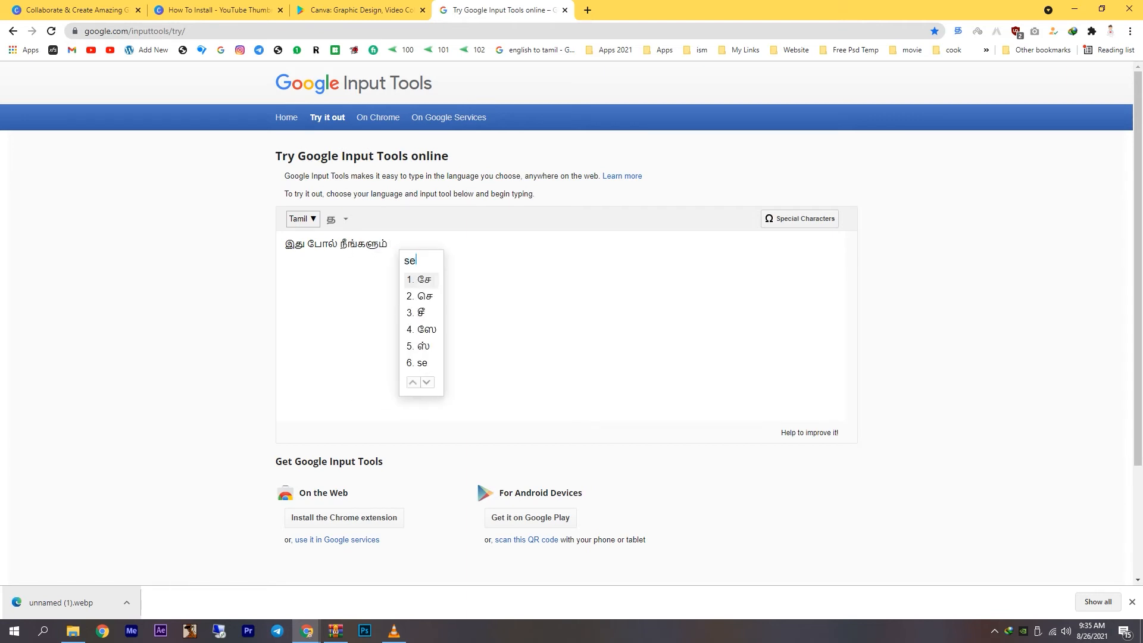
pyautogui.write(' venduma')
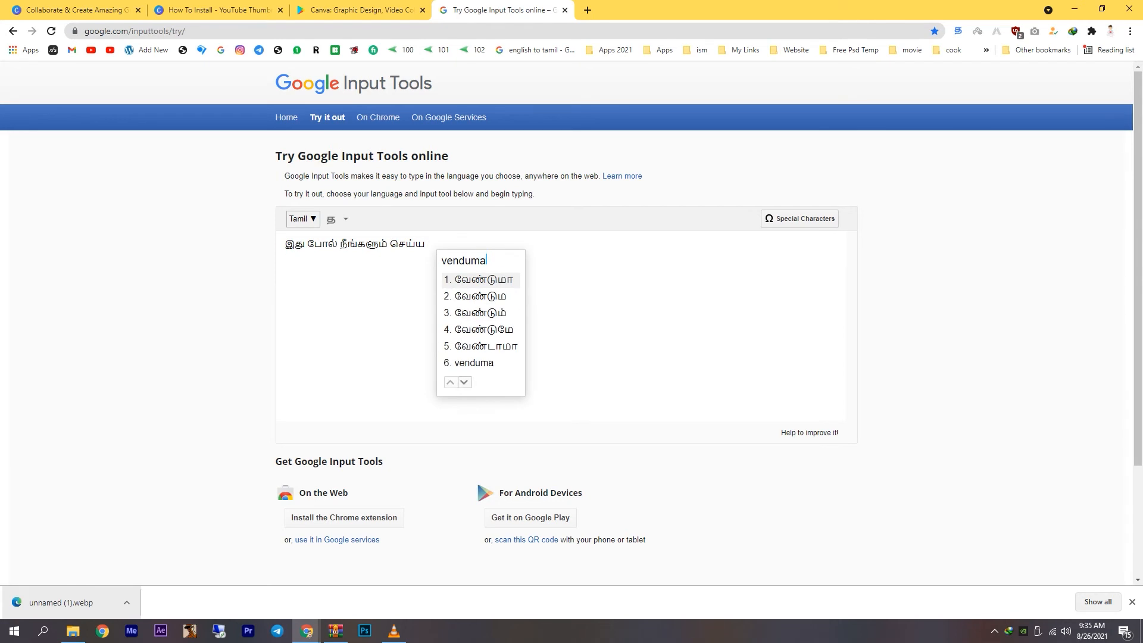
pyautogui.press('Return')
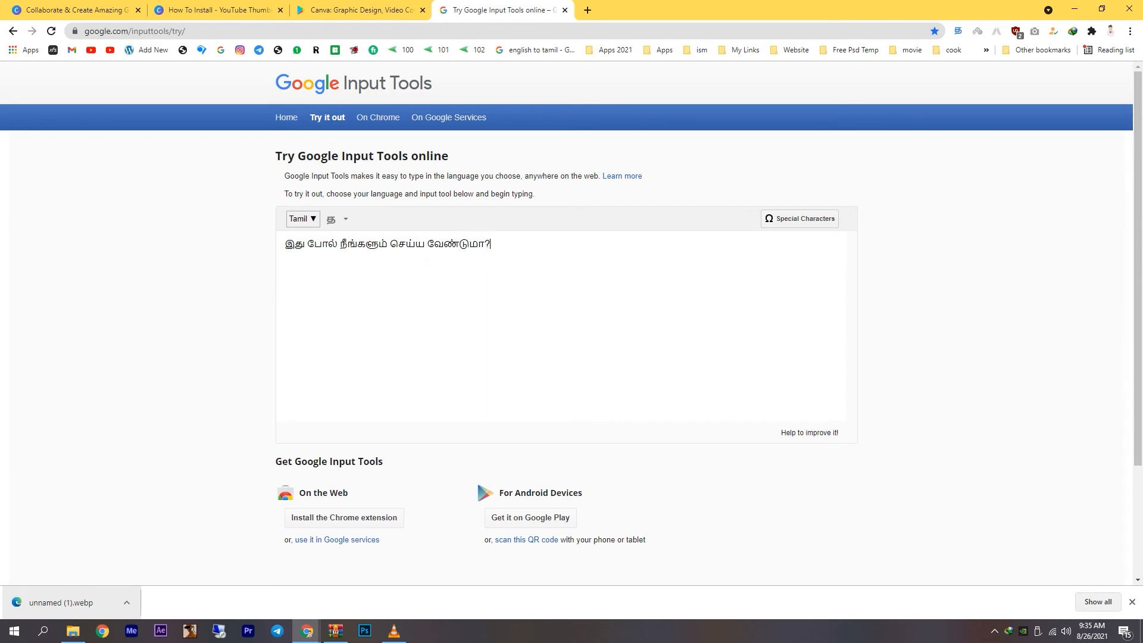
pyautogui.click(390, 244)
pyautogui.press('Return')
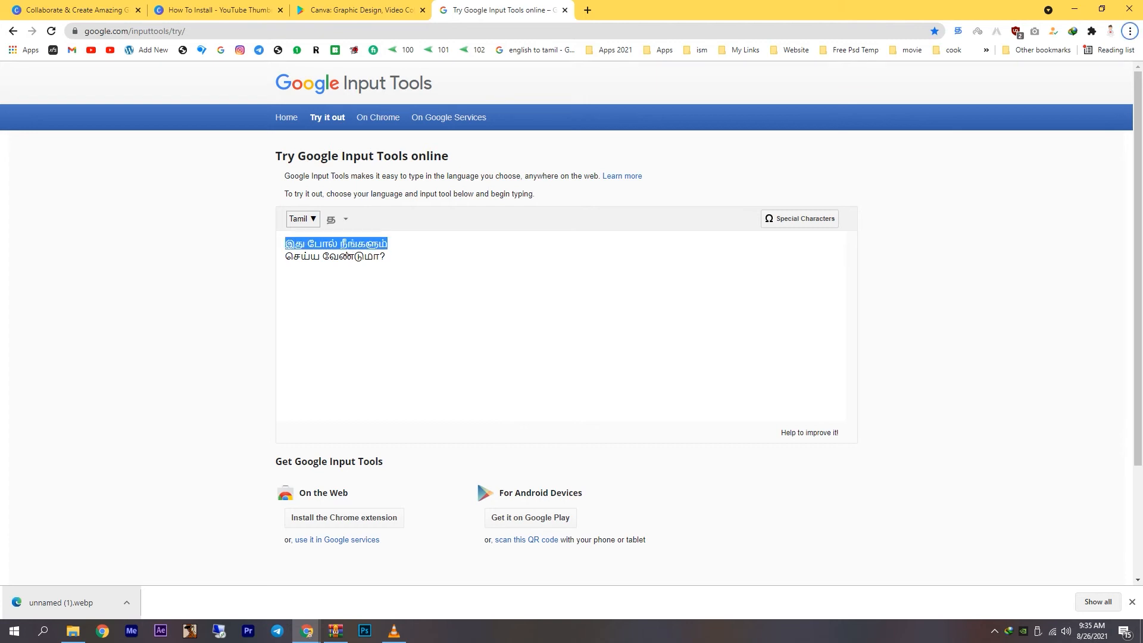
# Back in the Canva design, replace the third heading's placeholder with the copied line "இது போல் நீங்களும்" and move it slightly up and right.
pyautogui.click(218, 10)
pyautogui.write('இது போல் நீங்களும்')
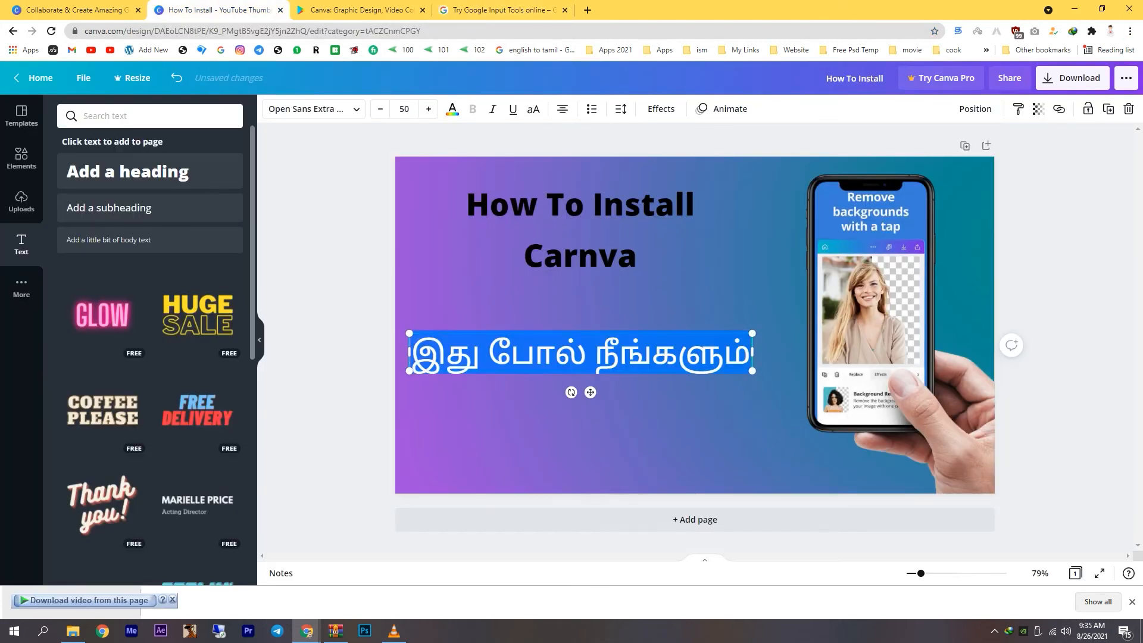
pyautogui.moveTo(590, 392); pyautogui.dragTo(601, 336)
pyautogui.click(613, 419)
pyautogui.click(613, 417)
# Copy "செய்ய வேண்டுமா?" from Google Input Tools into a new heading in the Canva design, placed just below the first Tamil line.
pyautogui.click(361, 10)
pyautogui.click(500, 10)
pyautogui.moveTo(387, 256); pyautogui.dragTo(284, 256)
pyautogui.hotkey('ctrl', 'c')
pyautogui.click(220, 10)
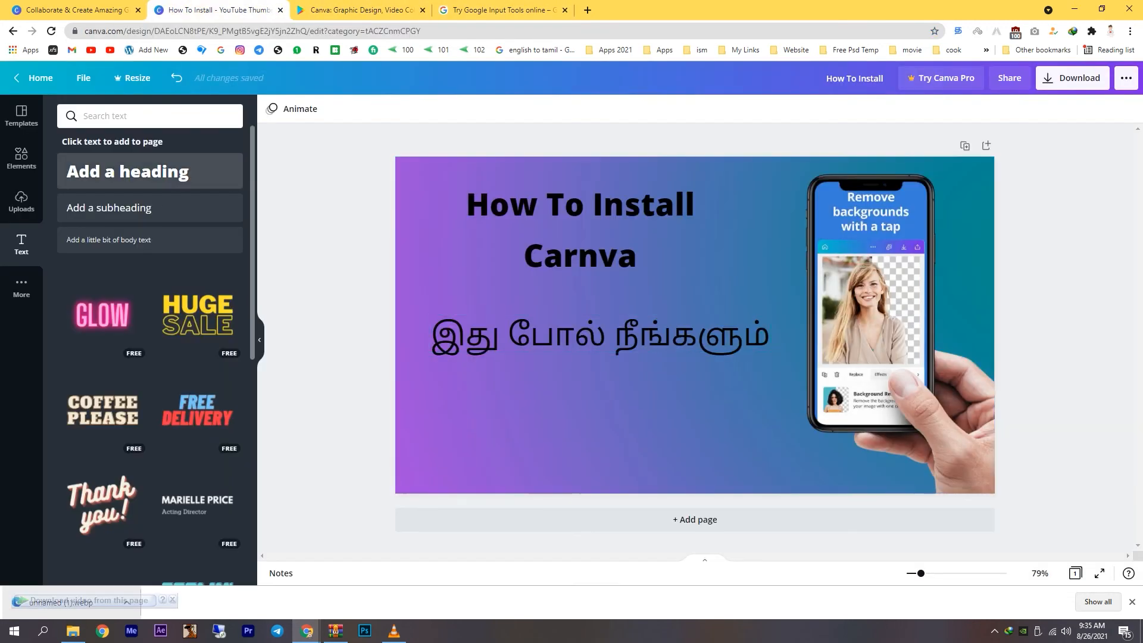
pyautogui.click(127, 171)
pyautogui.moveTo(694, 326); pyautogui.dragTo(600, 391)
pyautogui.click(599, 391)
pyautogui.hotkey('ctrl', 'v')
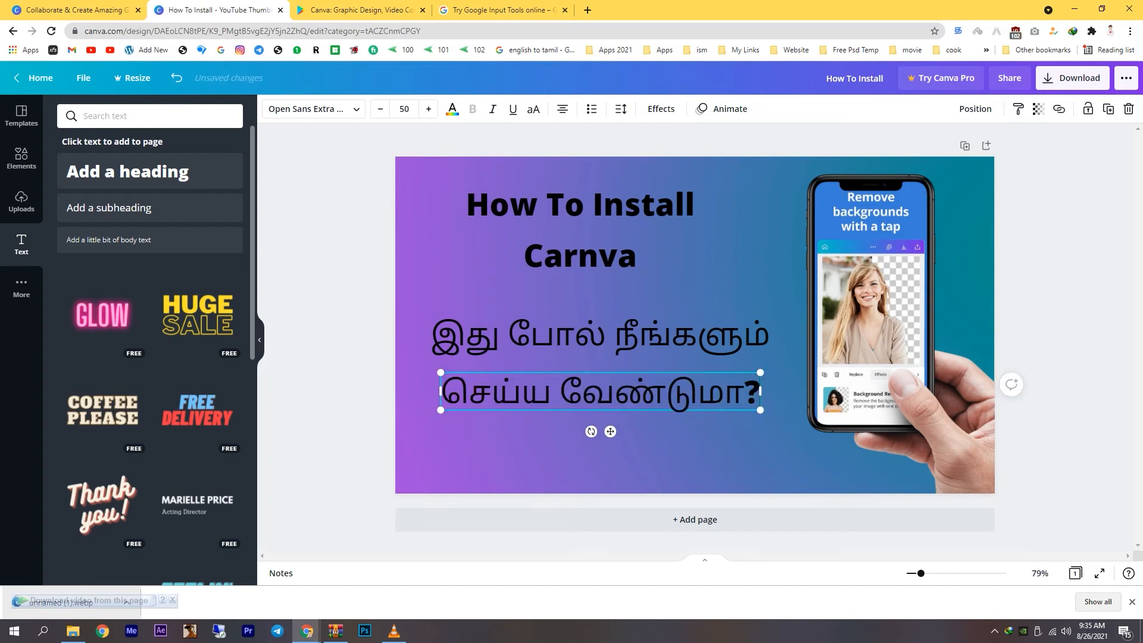
pyautogui.click(607, 447)
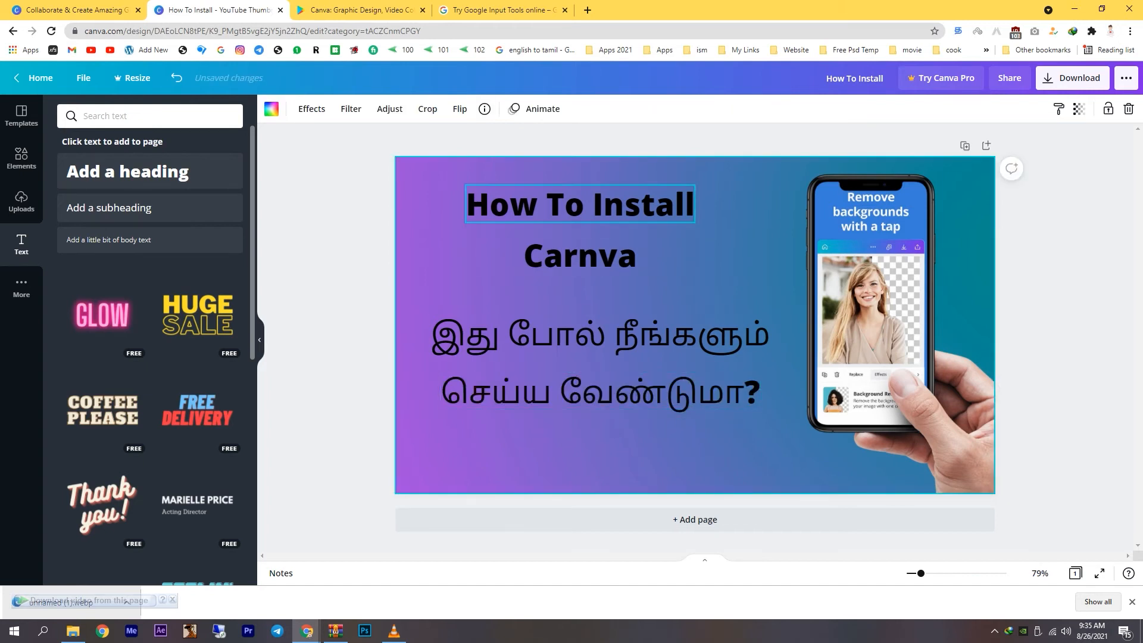
# Upload Logo.png and Cyber Tech Tamil.png from the Hard 2 > Cyber Tech > Logo folder on drive H.
pyautogui.click(595, 206)
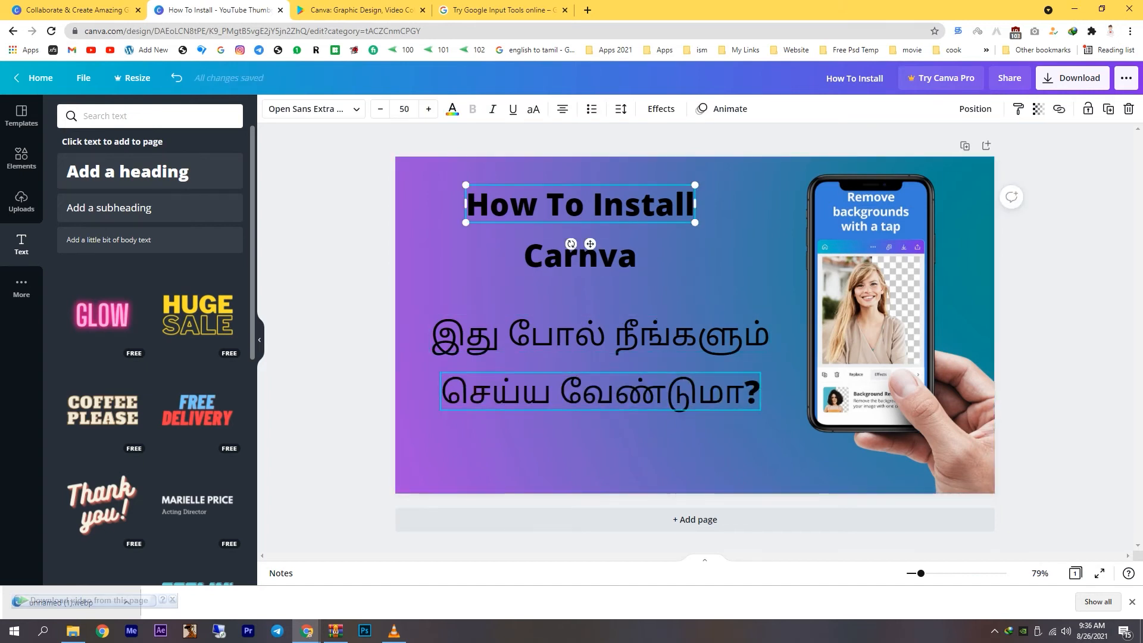
pyautogui.click(21, 201)
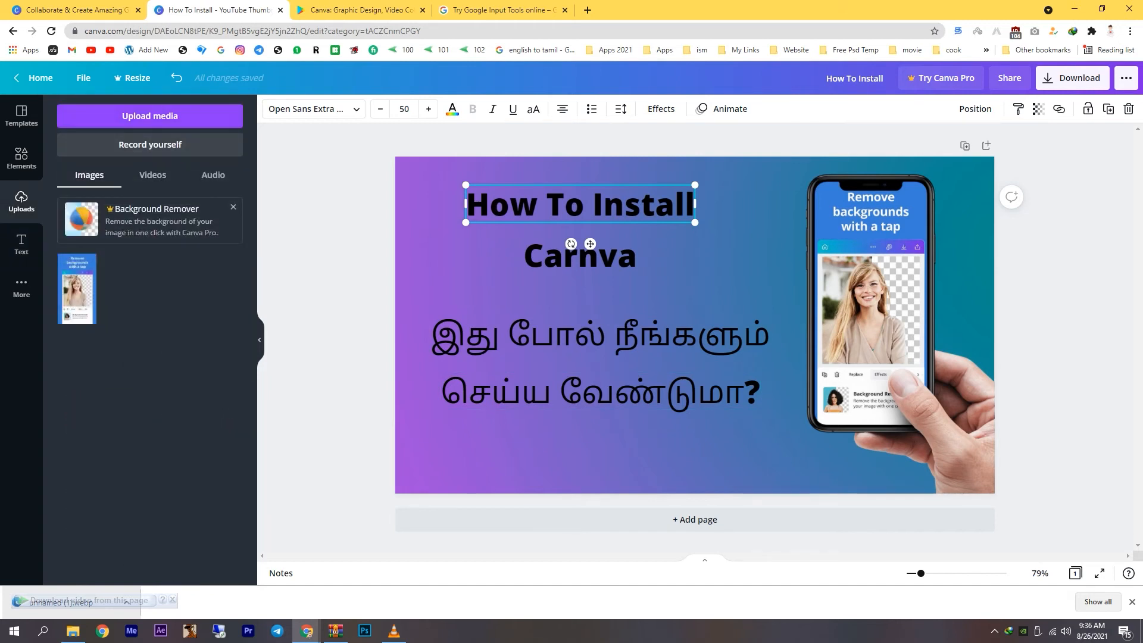
pyautogui.click(150, 116)
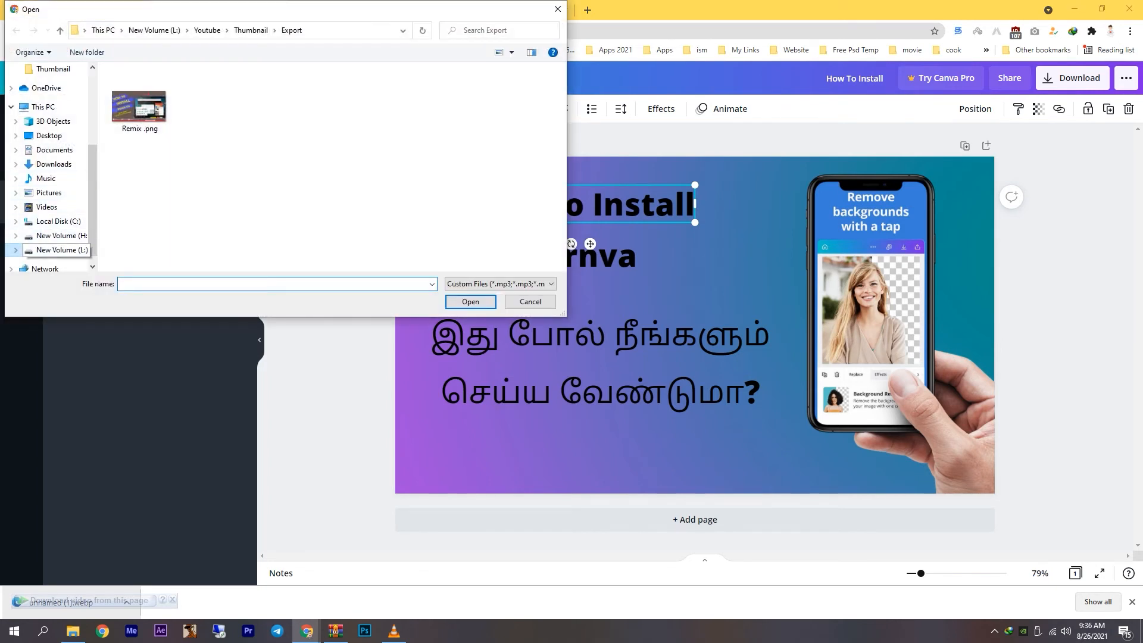
pyautogui.click(59, 250)
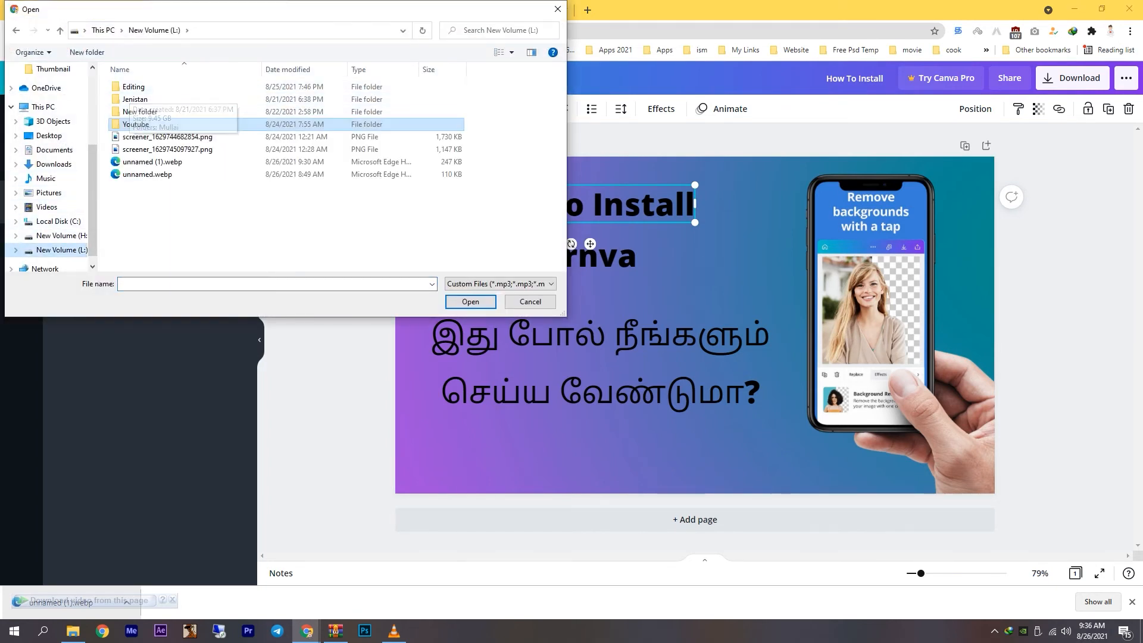
pyautogui.click(60, 236)
pyautogui.doubleClick(136, 99)
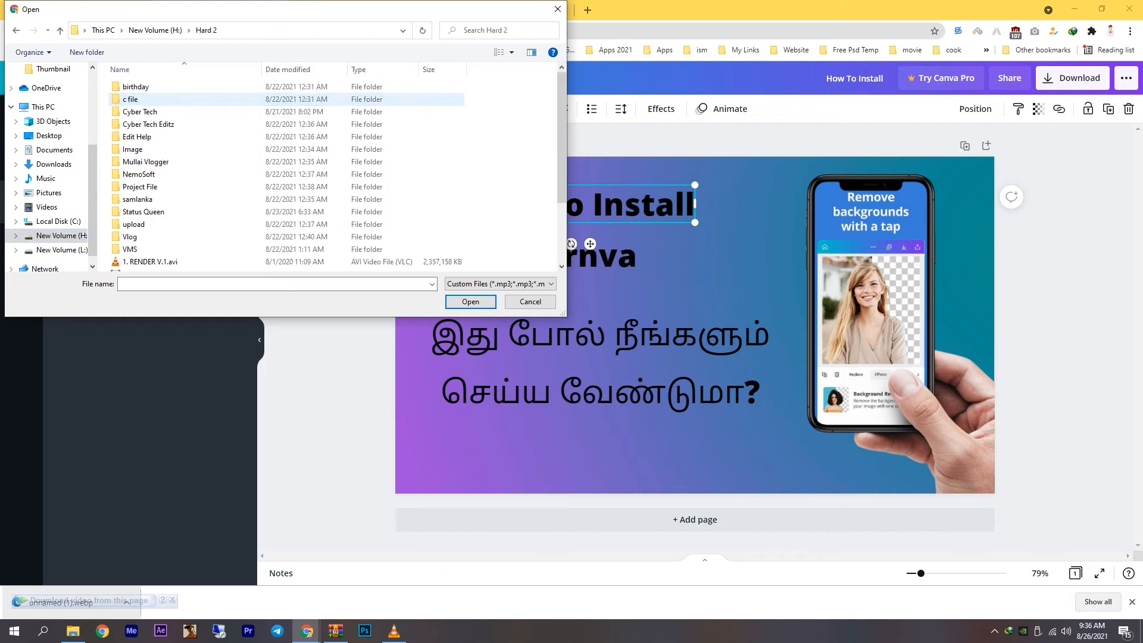
pyautogui.doubleClick(140, 112)
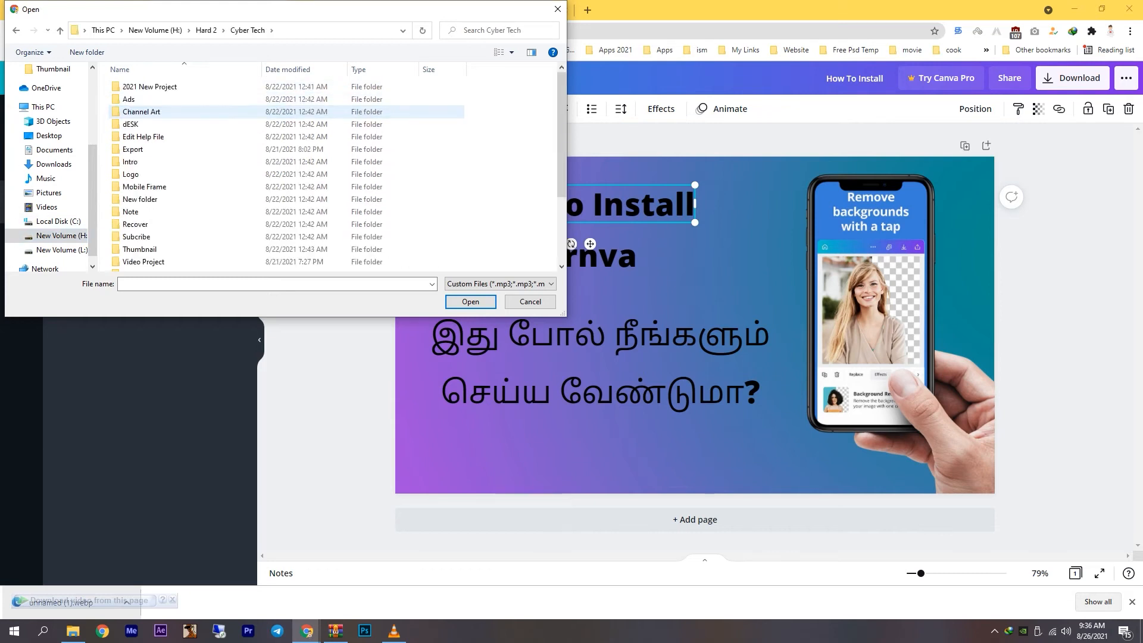
pyautogui.doubleClick(131, 174)
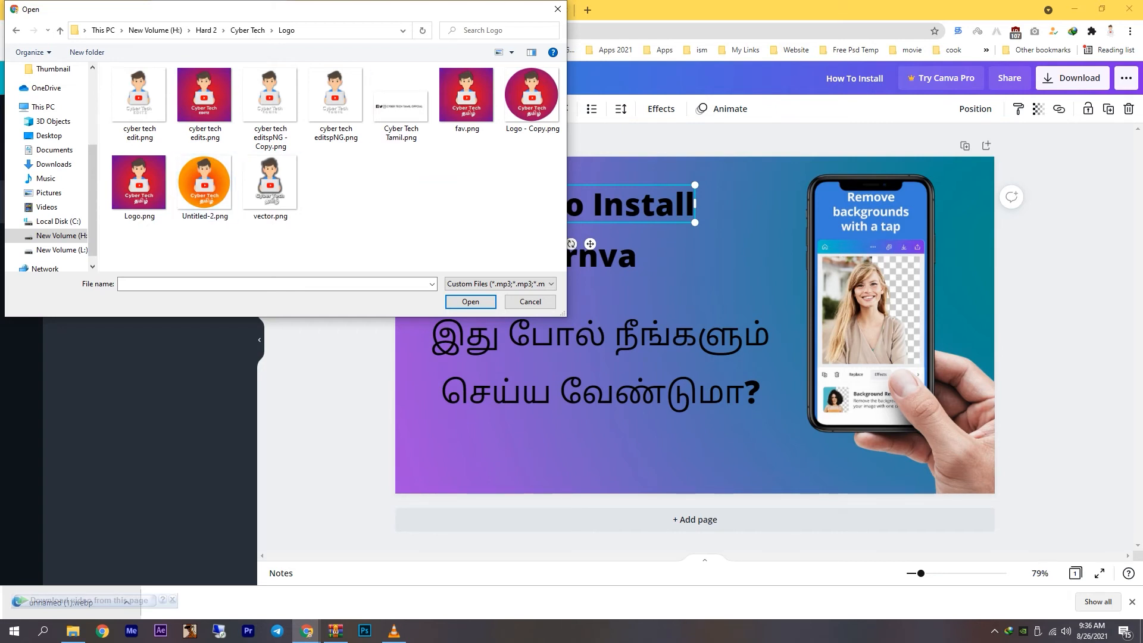
pyautogui.click(401, 107)
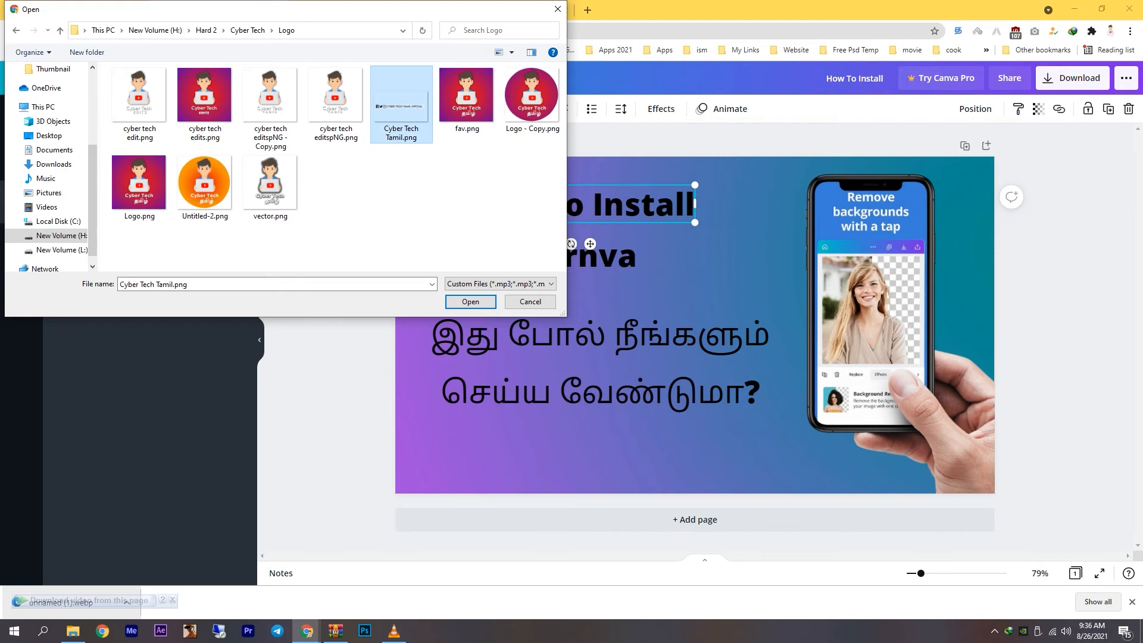
pyautogui.keyDown('ctrl'); pyautogui.click(141, 186); pyautogui.keyUp('ctrl')
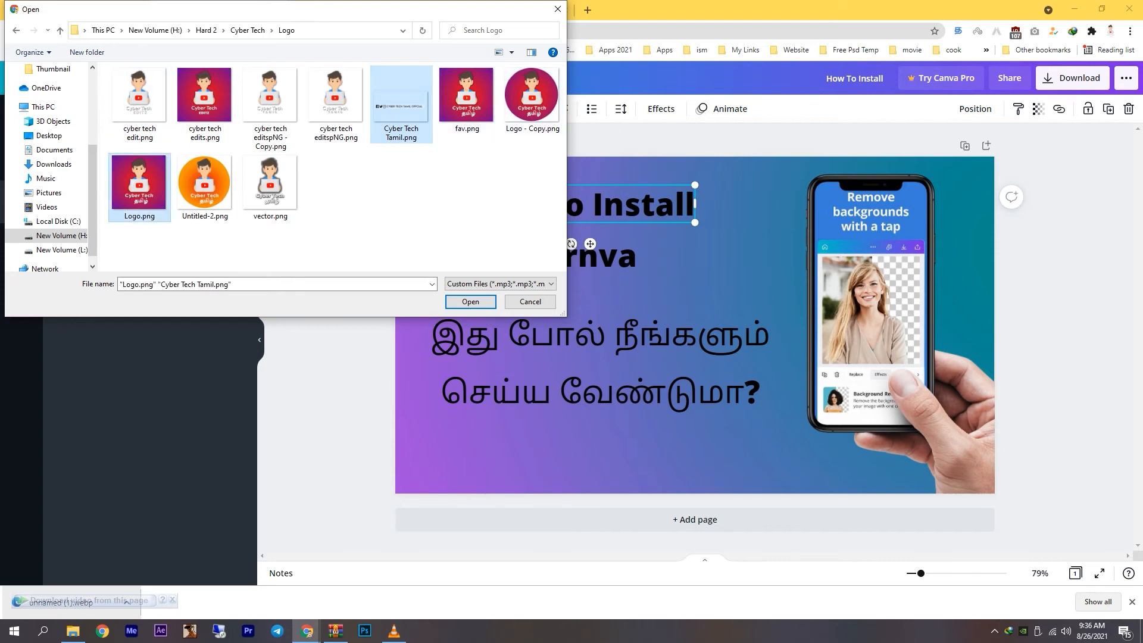
pyautogui.press('Return')
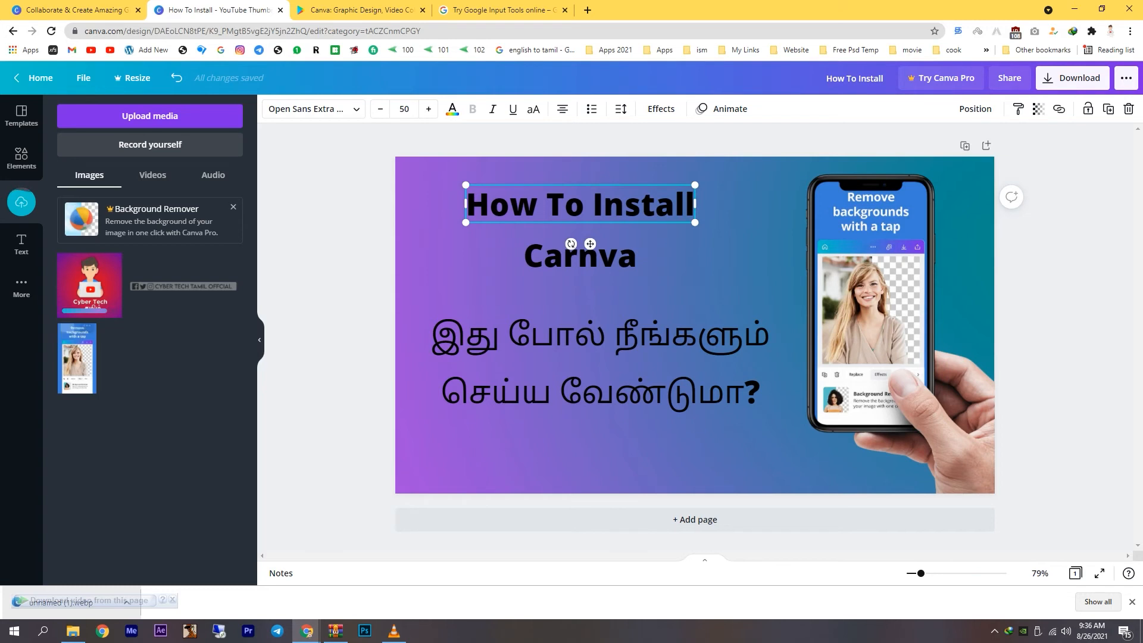
# Add the uploaded "Cyber Tech Tamil Offcial" social media banner, shrink it, and place it in the page's lower-right corner.
pyautogui.click(183, 285)
pyautogui.moveTo(694, 327); pyautogui.dragTo(815, 458)
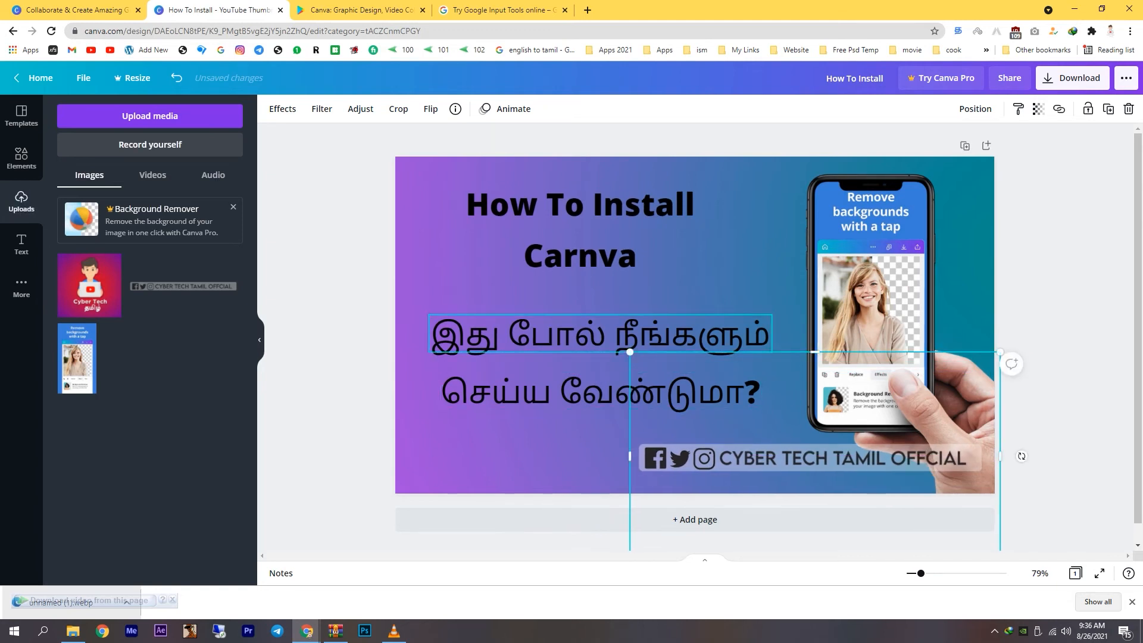
pyautogui.moveTo(630, 352); pyautogui.dragTo(760, 425)
pyautogui.moveTo(880, 489)
pyautogui.mouseDown()
pyautogui.moveTo(872, 465)
pyautogui.moveTo(885, 474)
pyautogui.mouseUp()
pyautogui.click(1027, 475)
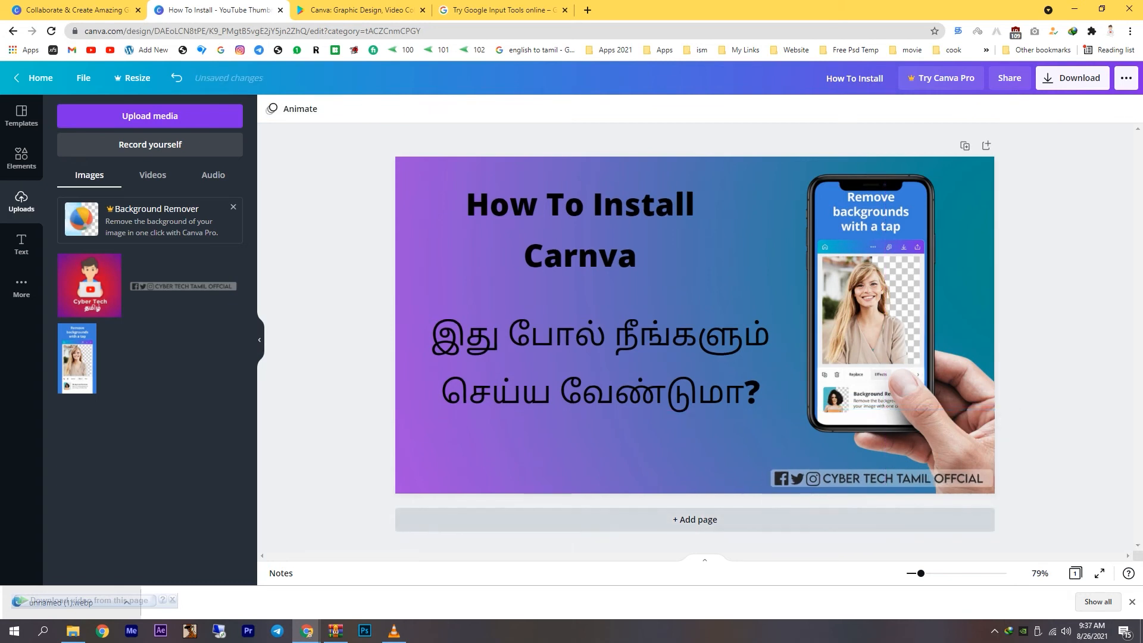
# Add the uploaded Cyber Tech logo, delete its duplicate, and shrink the remaining logo into the page's upper-right corner.
pyautogui.click(89, 286)
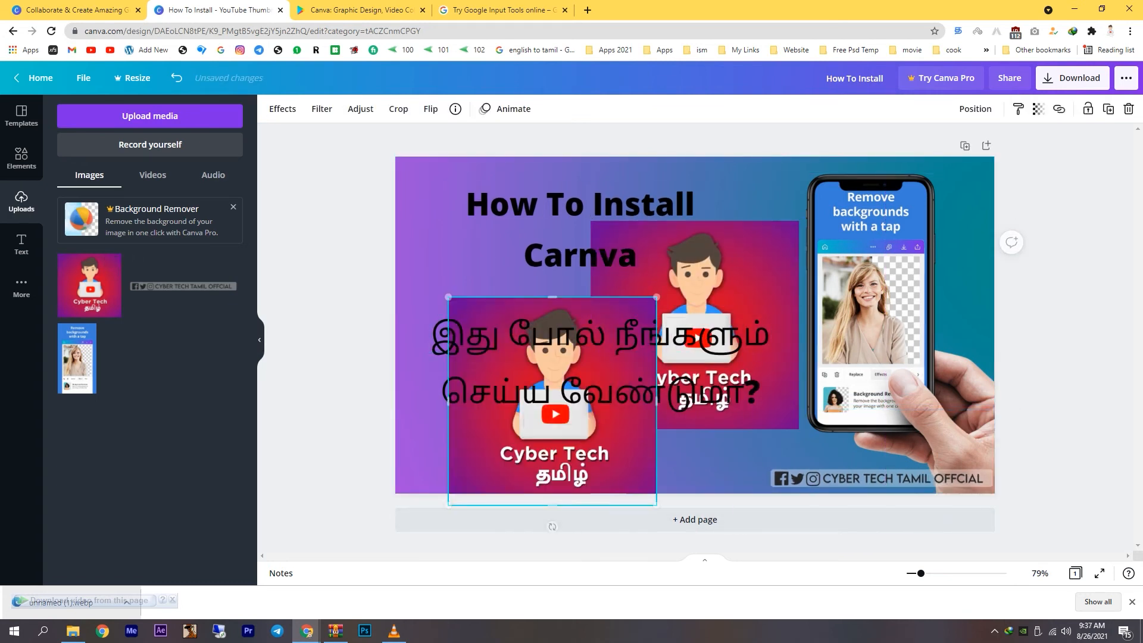
pyautogui.moveTo(227, 440); pyautogui.dragTo(506, 364)
pyautogui.press('Delete')
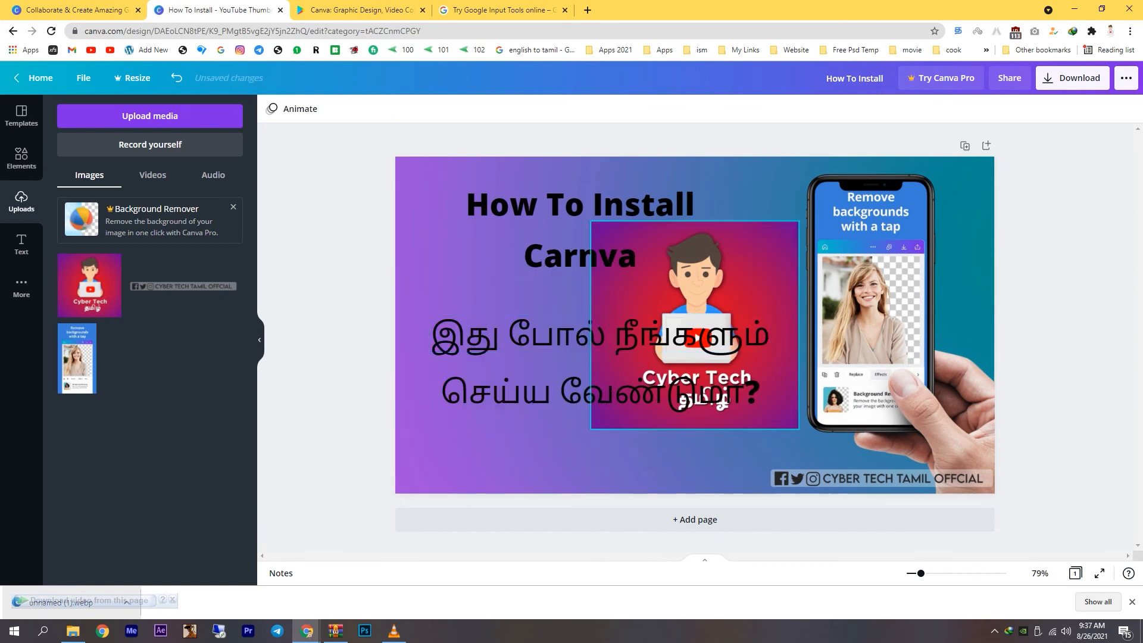
pyautogui.moveTo(715, 292); pyautogui.dragTo(909, 228)
pyautogui.moveTo(787, 364); pyautogui.dragTo(964, 186)
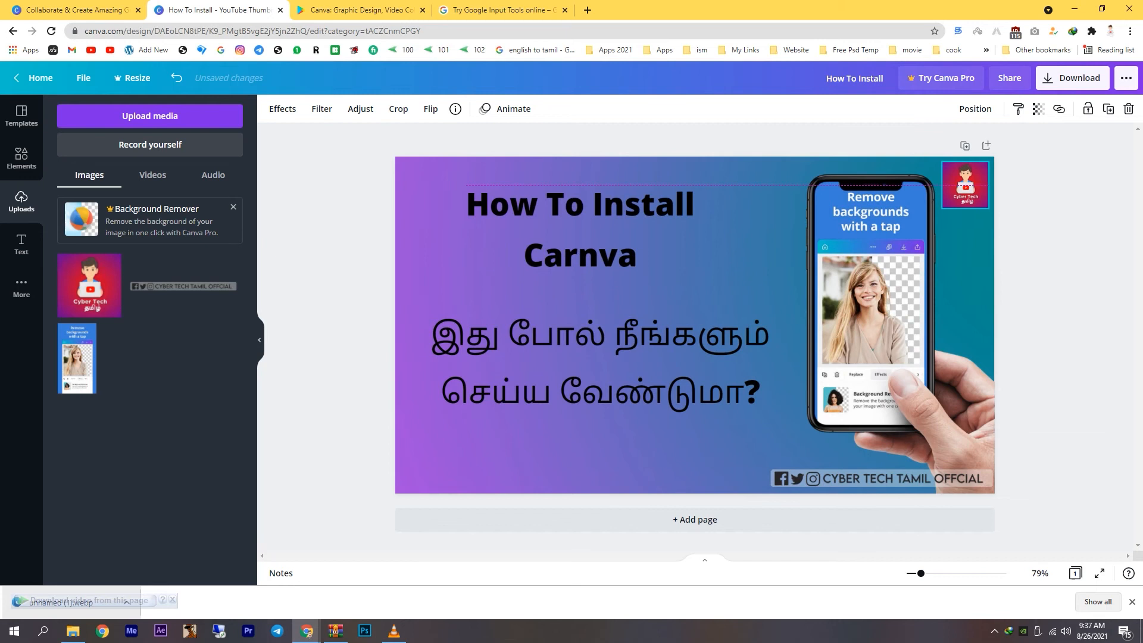
# Shrink the Cyber Tech logo slightly in the page's upper-right corner.
pyautogui.click(1050, 238)
pyautogui.click(965, 185)
pyautogui.moveTo(942, 208); pyautogui.dragTo(946, 204)
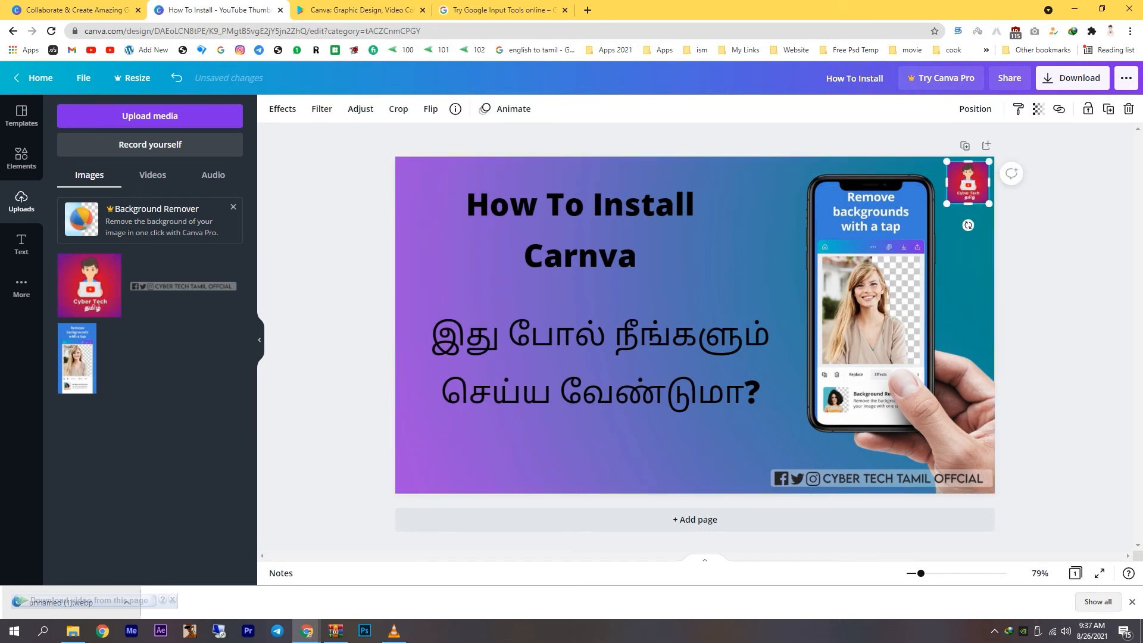
# Set the "How To Install" heading's font to Bukhari Script and shift the heading slightly left.
pyautogui.click(595, 205)
pyautogui.click(313, 109)
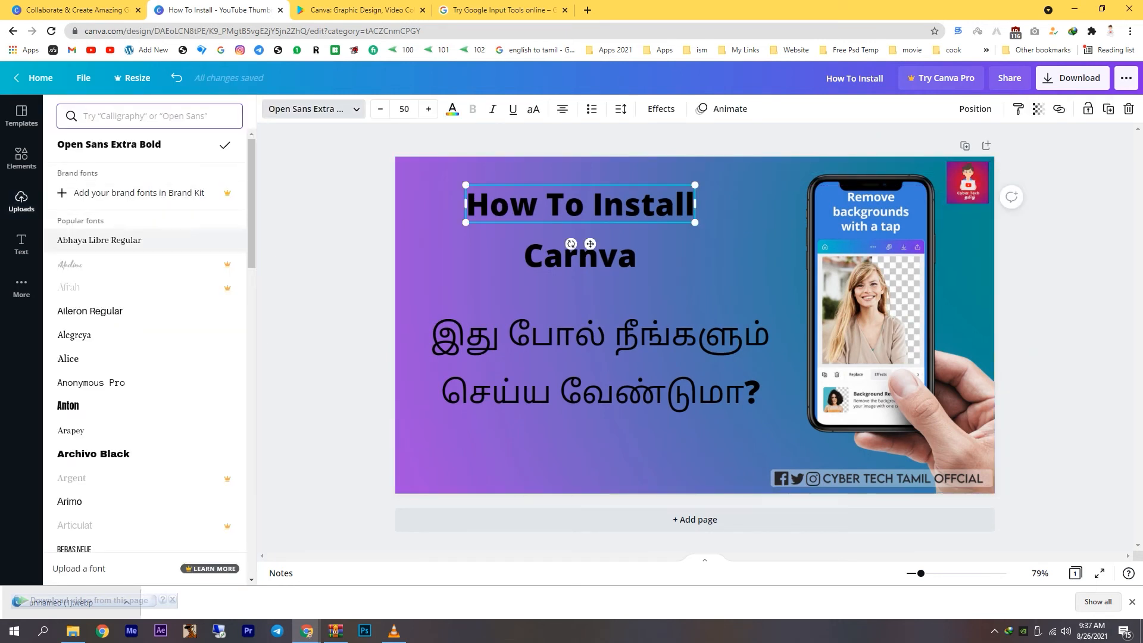
pyautogui.click(98, 240)
pyautogui.click(90, 310)
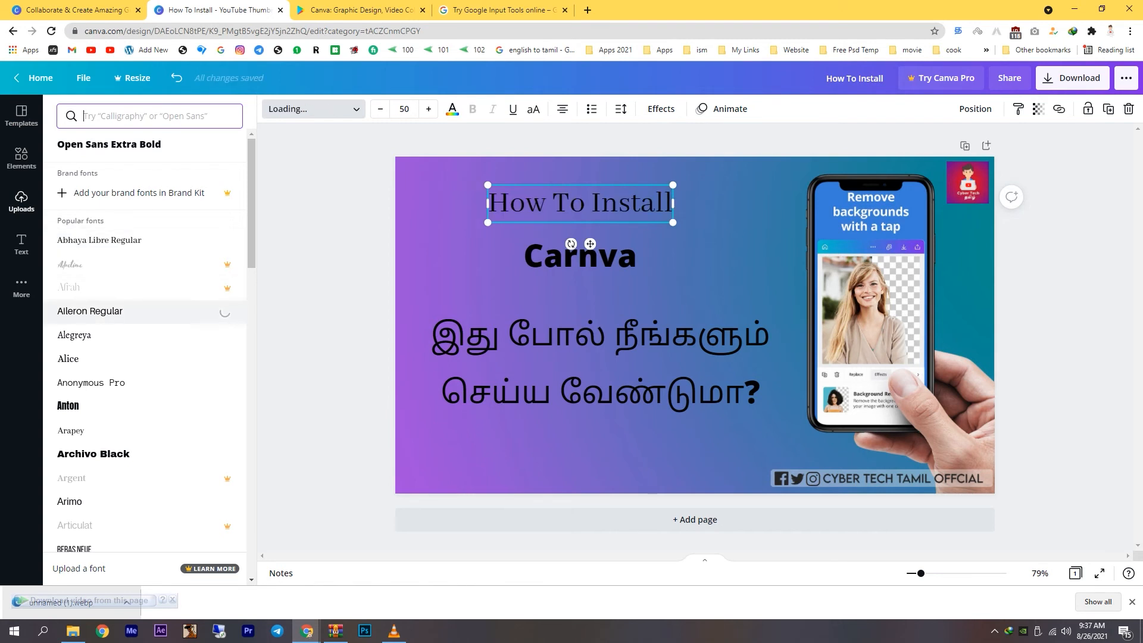
pyautogui.click(74, 334)
pyautogui.scroll(-1, 89, 328)
pyautogui.click(67, 346)
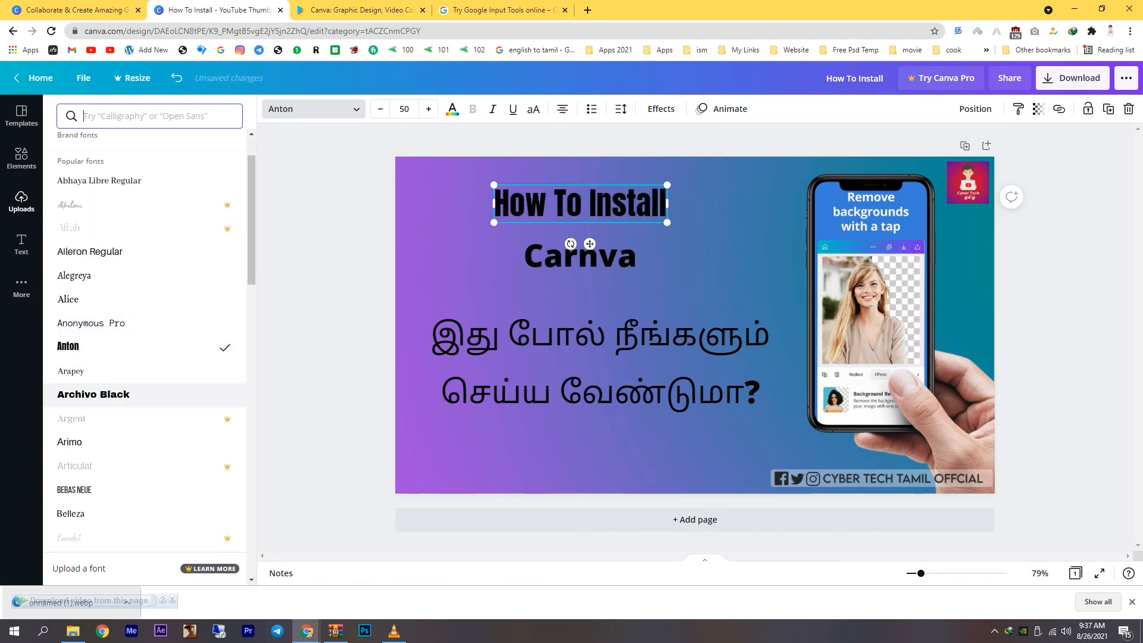
pyautogui.click(94, 394)
pyautogui.scroll(-5, 93, 369)
pyautogui.click(90, 336)
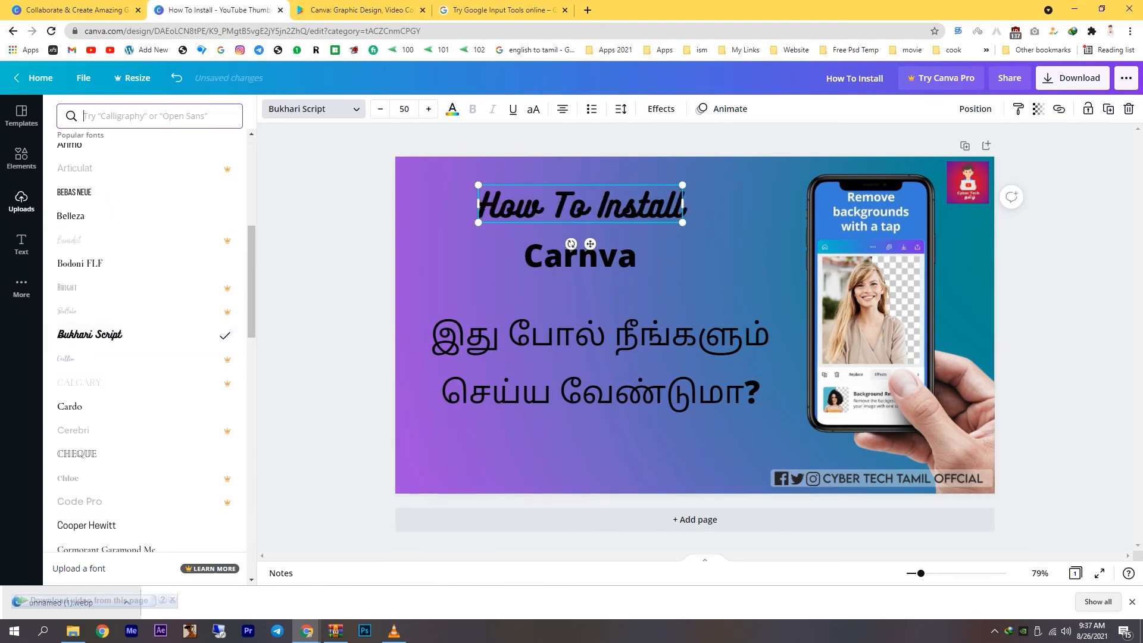
pyautogui.moveTo(580, 205); pyautogui.dragTo(573, 206)
# Shift the "Carnva" heading slightly left and set its font to Eczar SemiBold.
pyautogui.moveTo(581, 256); pyautogui.dragTo(567, 254)
pyautogui.scroll(-3, 119, 357)
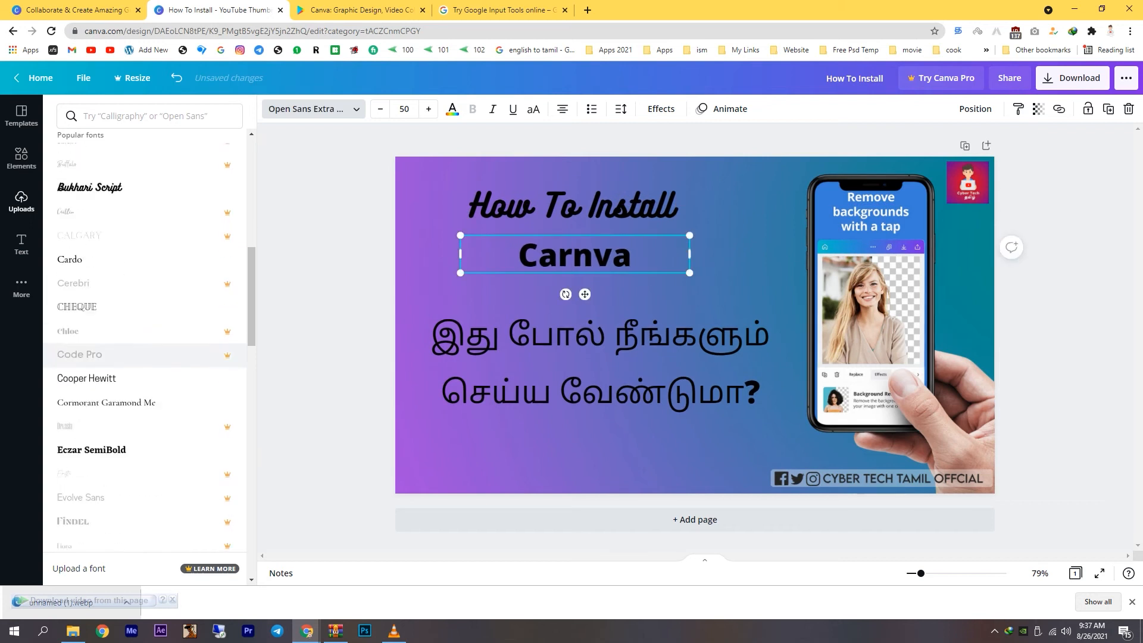
pyautogui.click(87, 347)
pyautogui.click(91, 418)
pyautogui.scroll(-1, 119, 417)
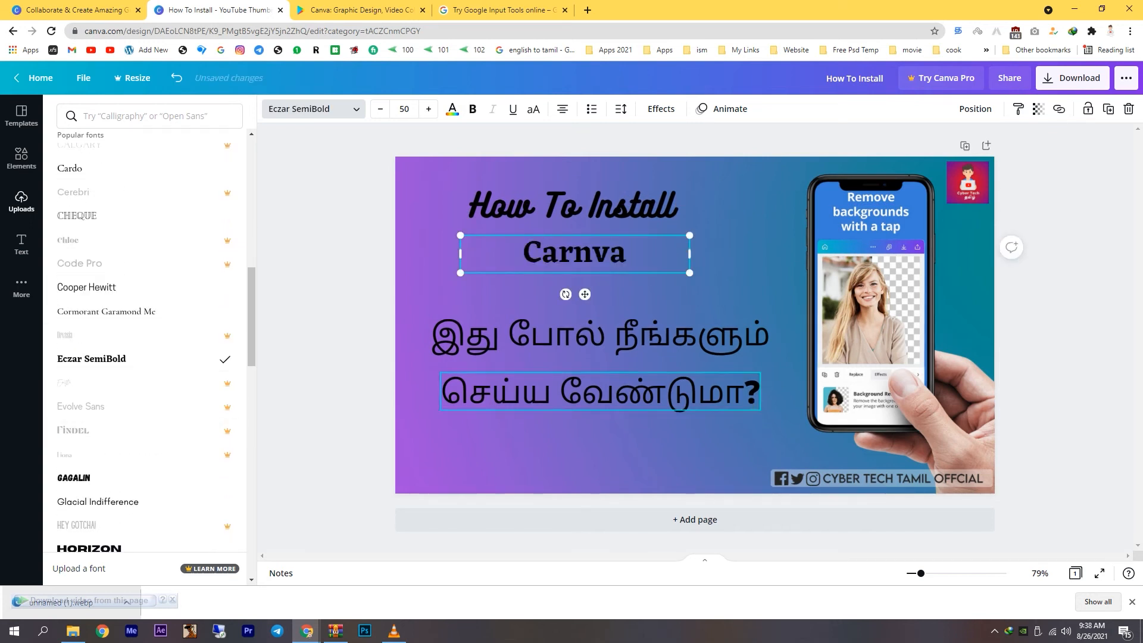
# Set the first Tamil line's font to Gagalin and move both Tamil lines slightly higher, one directly below the other.
pyautogui.click(596, 333)
pyautogui.click(73, 477)
pyautogui.moveTo(595, 333); pyautogui.dragTo(600, 312)
pyautogui.moveTo(601, 392)
pyautogui.mouseDown()
pyautogui.moveTo(601, 364)
pyautogui.moveTo(601, 391)
pyautogui.mouseUp()
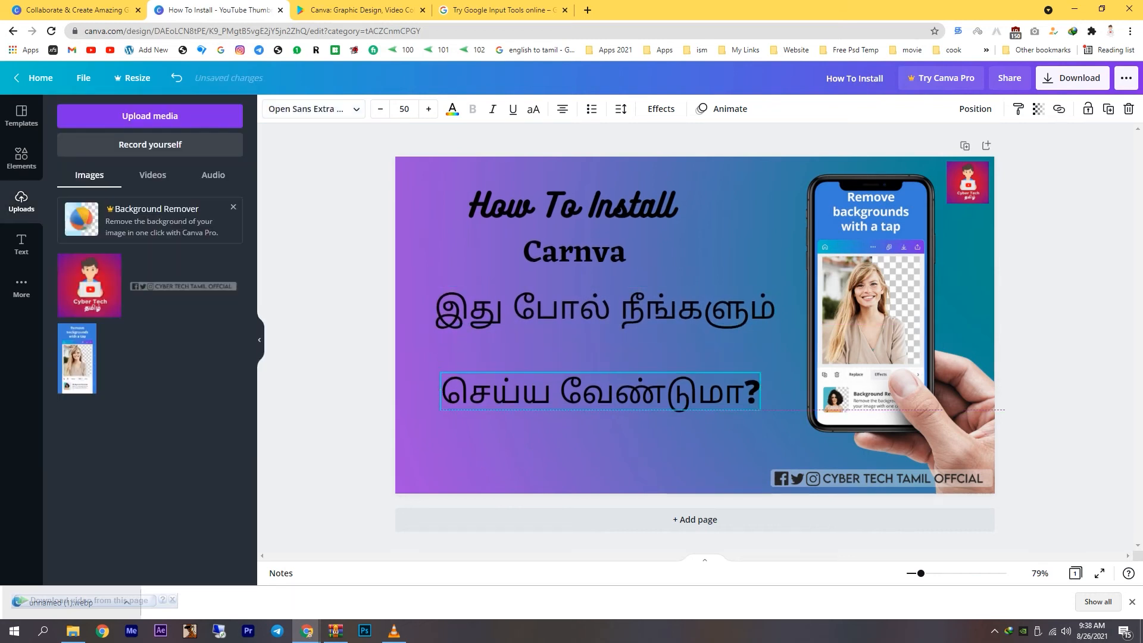
pyautogui.moveTo(601, 310); pyautogui.dragTo(601, 328)
pyautogui.moveTo(601, 391); pyautogui.dragTo(601, 377)
pyautogui.click(695, 520)
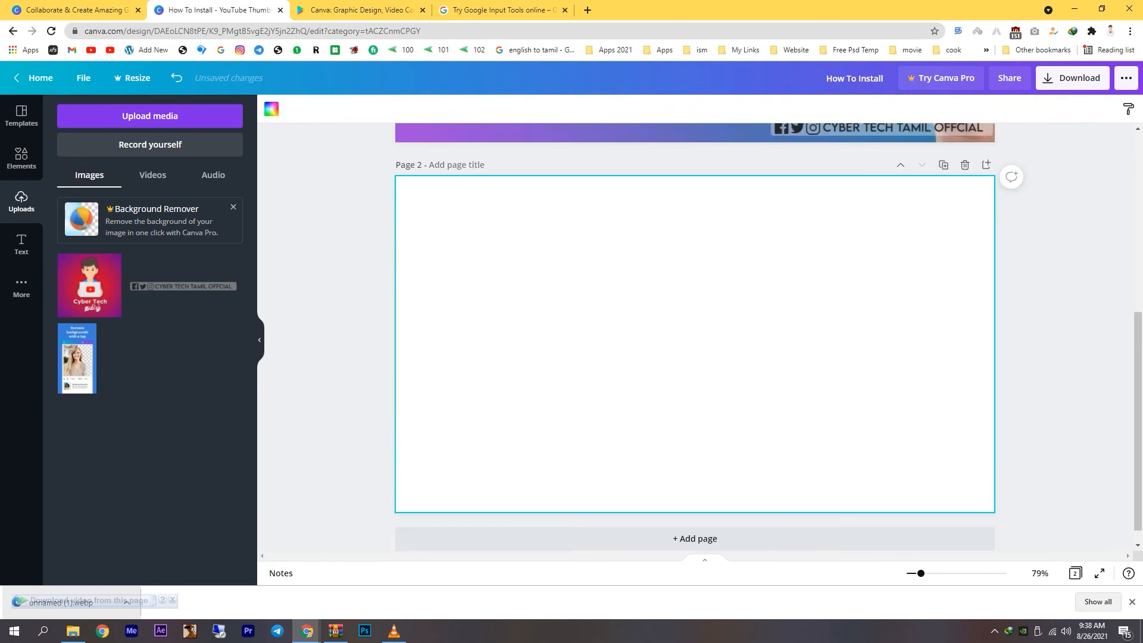
pyautogui.scroll(5, 695, 336)
pyautogui.click(965, 443)
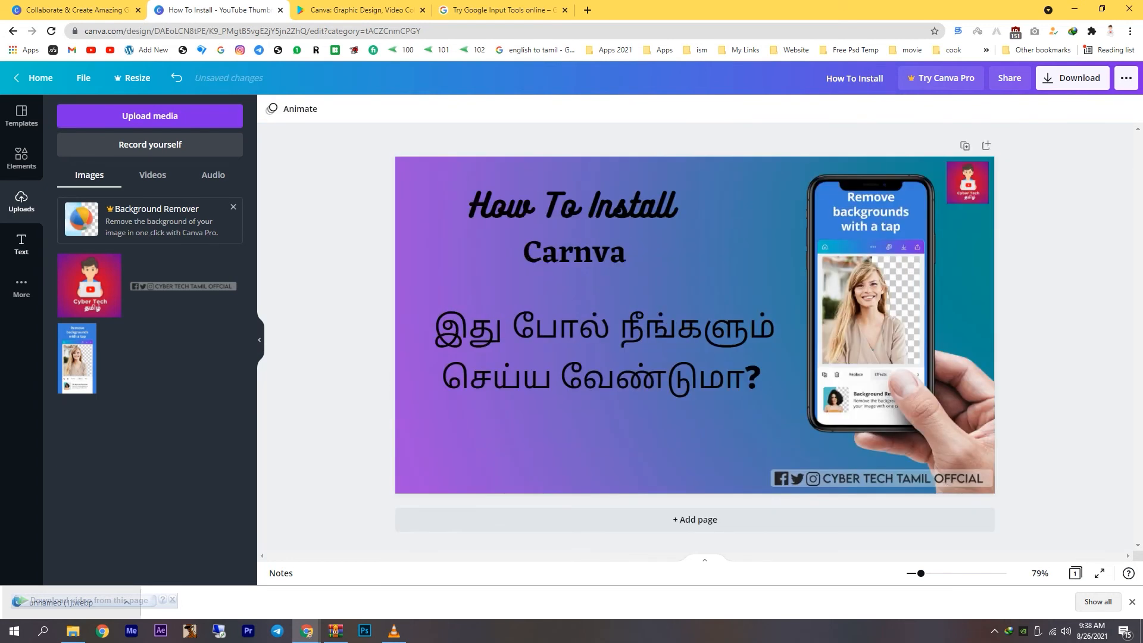
# Add the neon "Sparkle" font combination, shrink it, and place it below the Tamil lines.
pyautogui.click(21, 243)
pyautogui.scroll(-3, 178, 256)
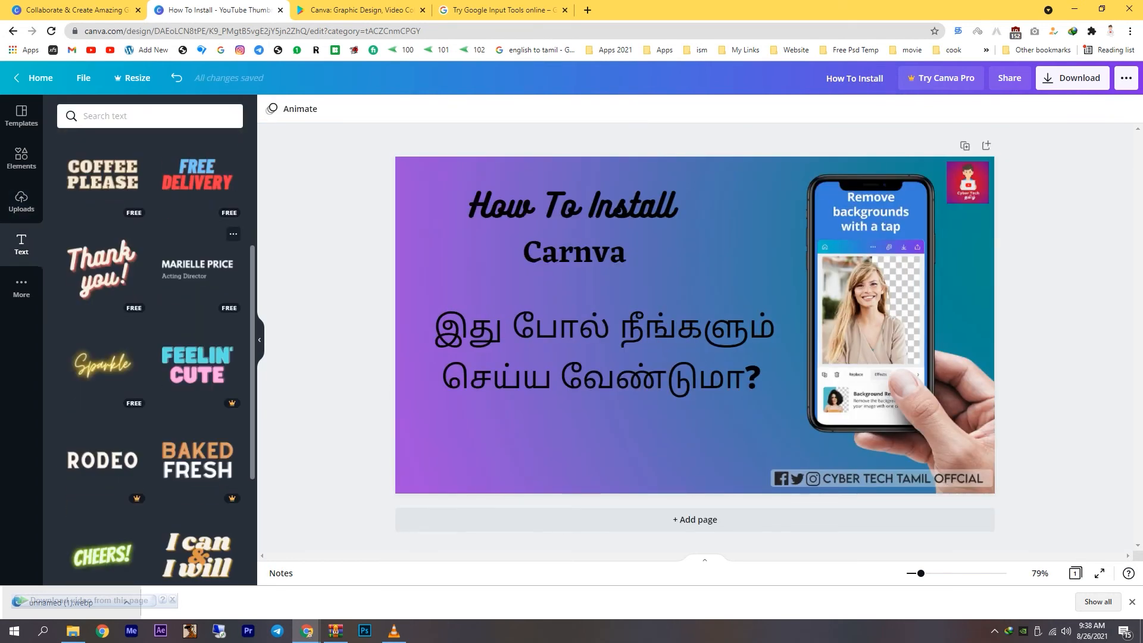
pyautogui.scroll(3, 149, 345)
pyautogui.click(102, 506)
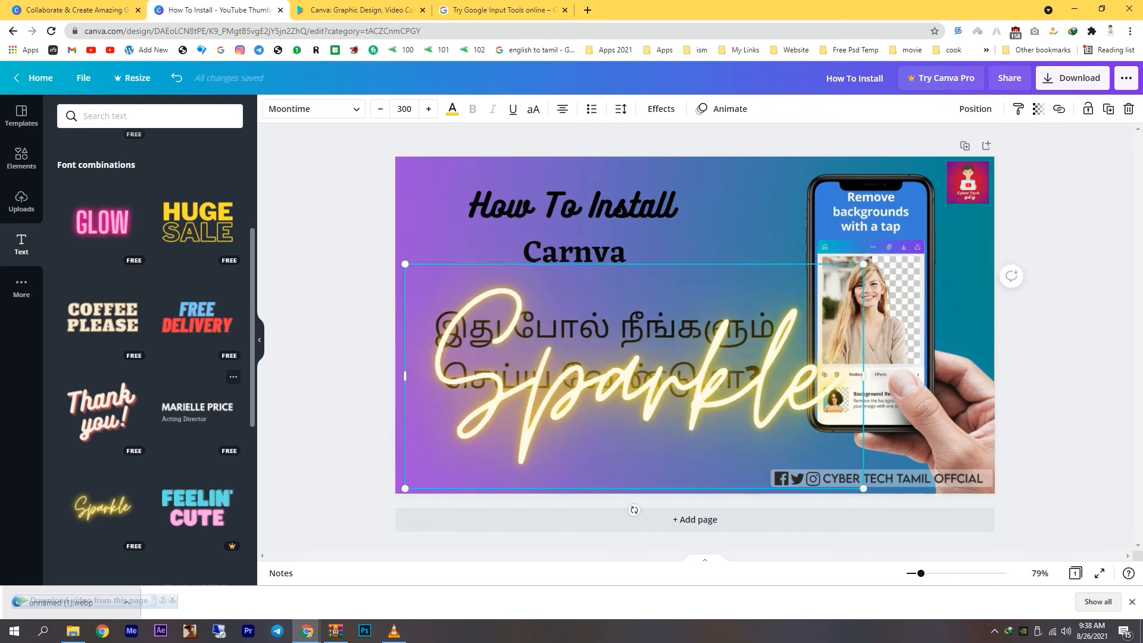
pyautogui.moveTo(863, 263); pyautogui.dragTo(584, 401)
pyautogui.moveTo(535, 443); pyautogui.dragTo(607, 451)
pyautogui.moveTo(655, 409); pyautogui.dragTo(610, 427)
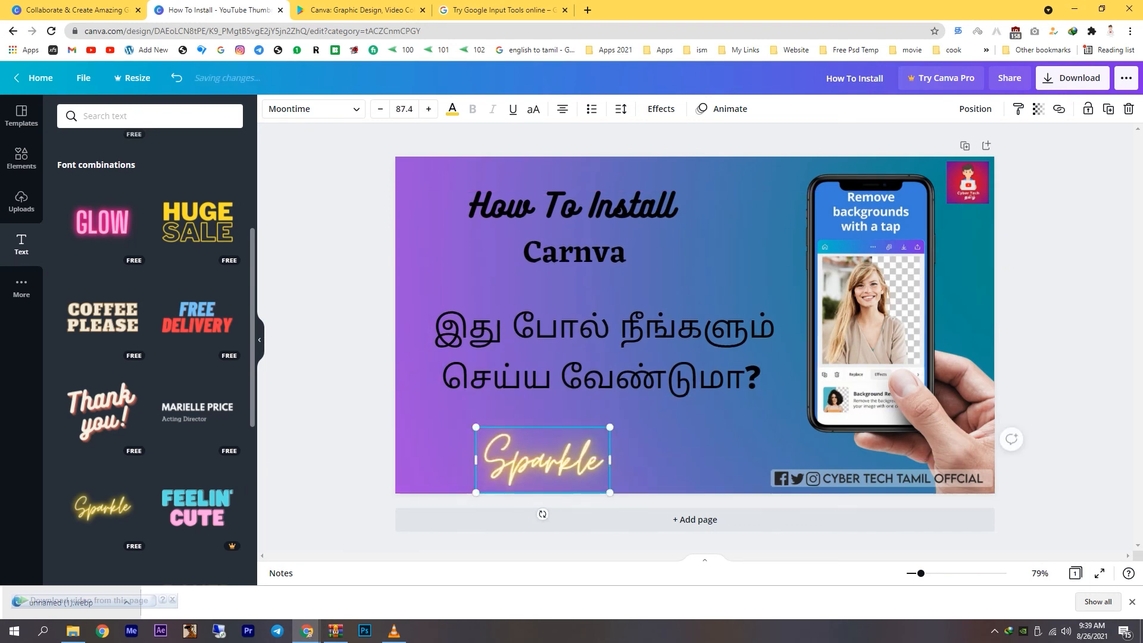
# Replace the "Sparkle" text with "Cyber Tech Tamil".
pyautogui.hotkey('ctrl', 'a')
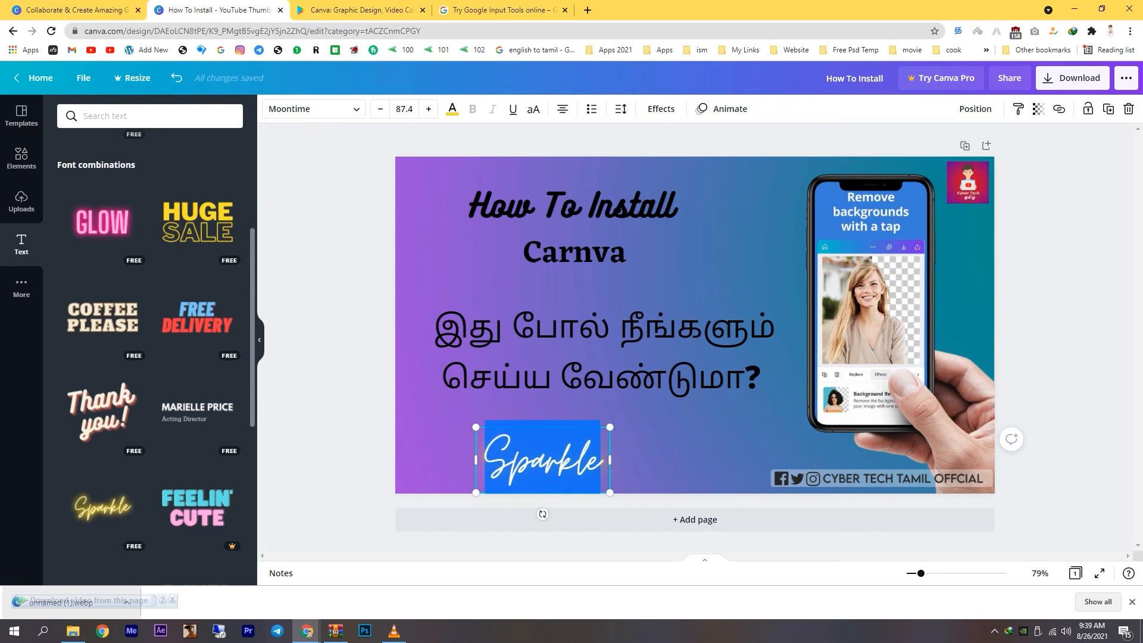
pyautogui.write('cyber')
pyautogui.press('Escape')
pyautogui.write('cyb')
pyautogui.press('BackSpace')
pyautogui.press('BackSpace')
pyautogui.press('BackSpace')
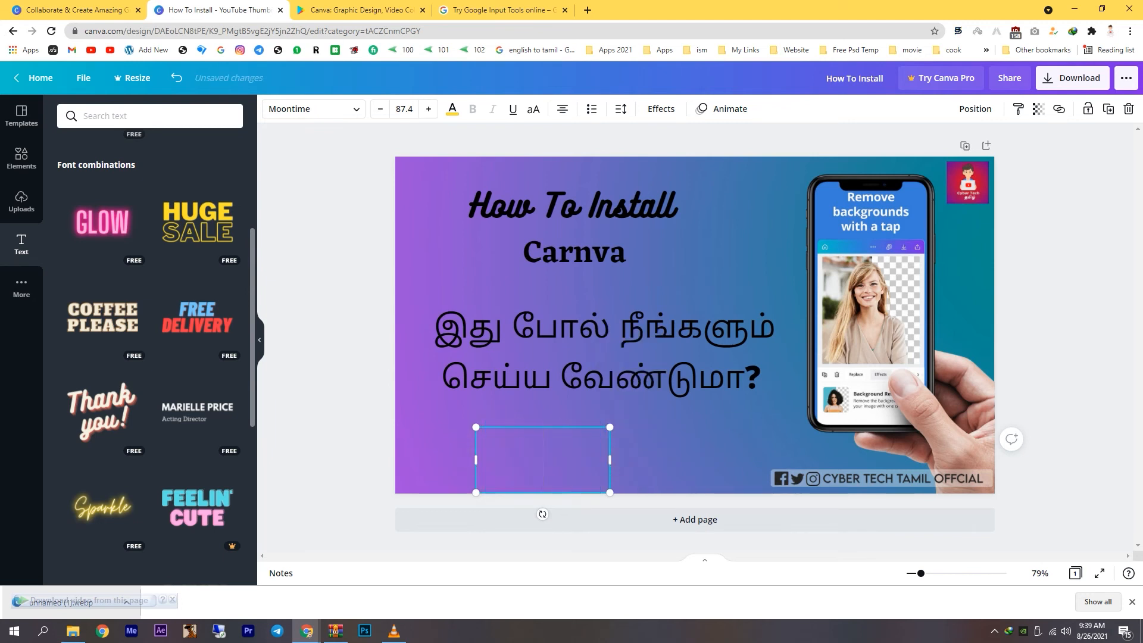
pyautogui.write('Cyber Tech Tamil')
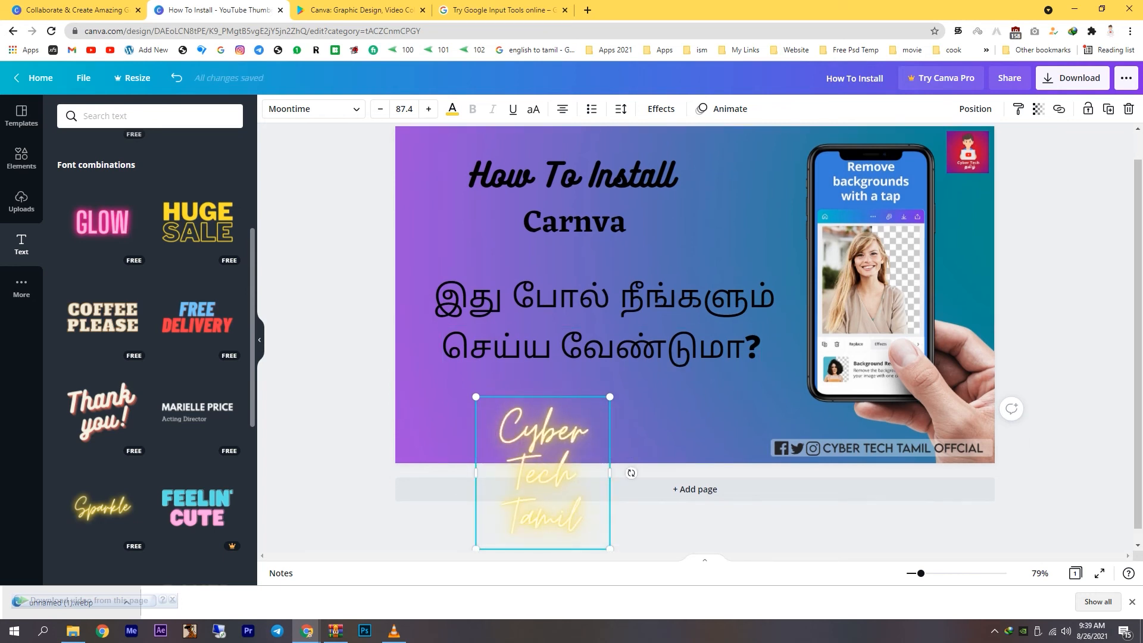
# Widen the "Cyber Tech Tamil" text box to fit one line, shrink it, and place it centred below the Tamil lines.
pyautogui.moveTo(609, 472); pyautogui.dragTo(786, 460)
pyautogui.click(792, 419)
pyautogui.moveTo(632, 460); pyautogui.dragTo(584, 452)
pyautogui.moveTo(738, 485); pyautogui.dragTo(635, 464)
pyautogui.moveTo(531, 442); pyautogui.dragTo(586, 455)
pyautogui.click(597, 380)
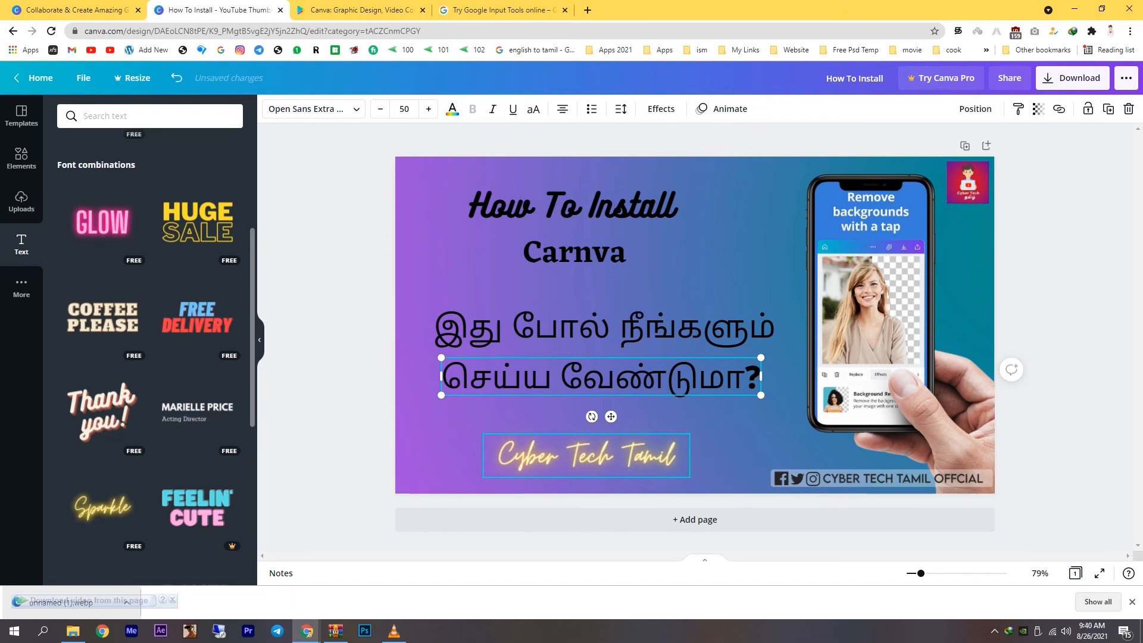
# Colour the "How To Install" heading yellow, using the yellow from the document colors.
pyautogui.click(584, 206)
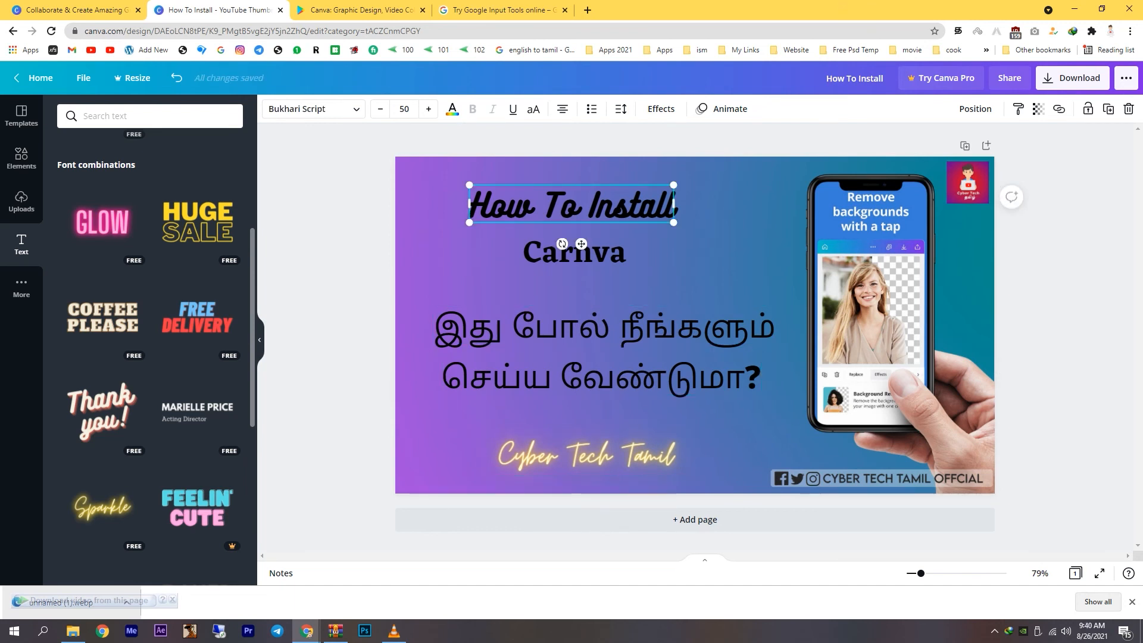
pyautogui.click(452, 109)
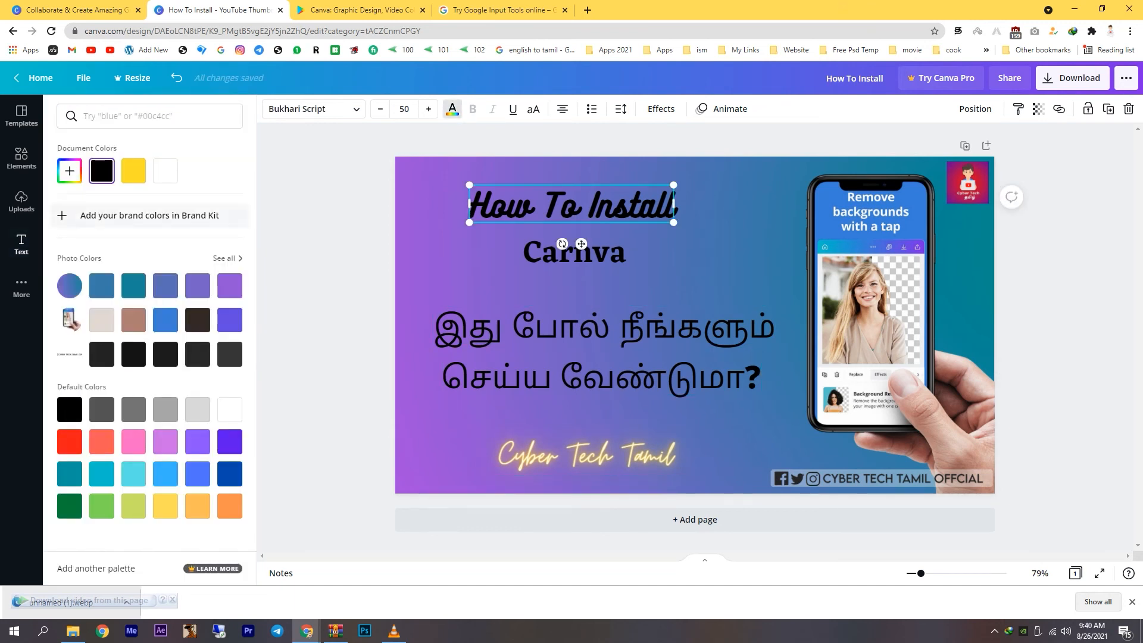
pyautogui.click(133, 171)
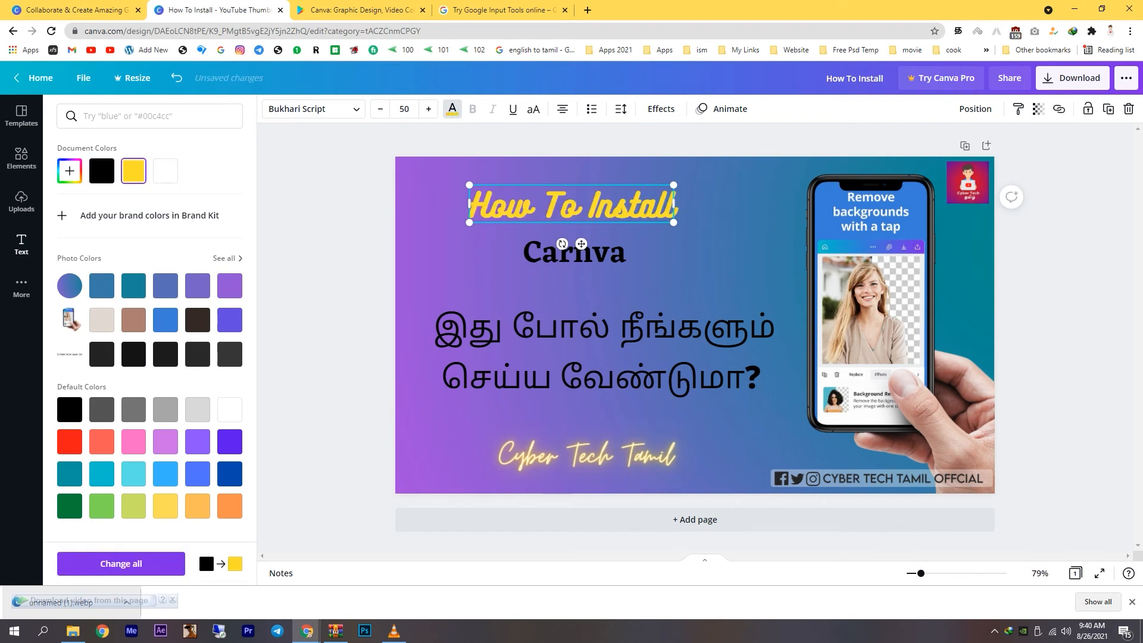
# Try teal, red and purple on the "Carnva" heading, and settle on a near-black photo color.
pyautogui.click(575, 253)
pyautogui.click(133, 285)
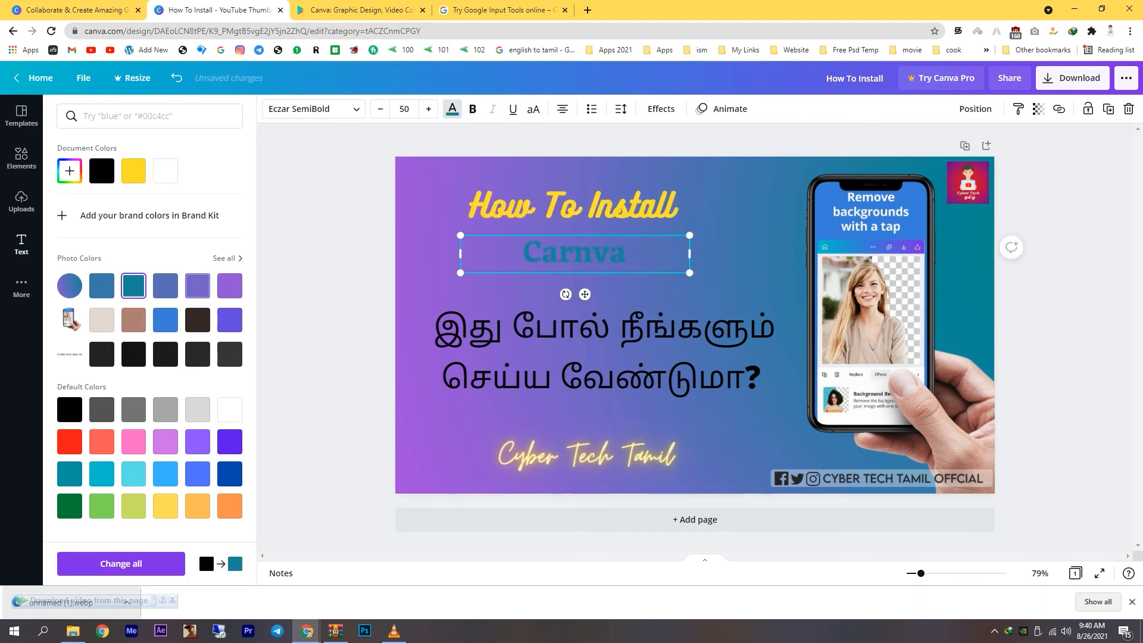
pyautogui.click(102, 441)
pyautogui.click(70, 441)
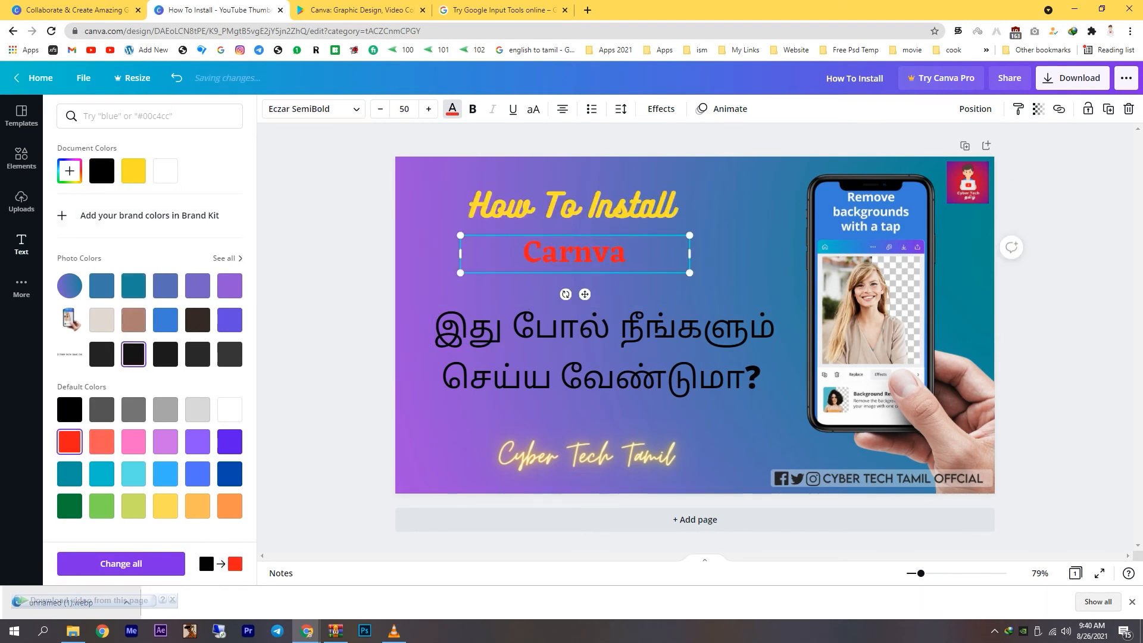
pyautogui.click(229, 286)
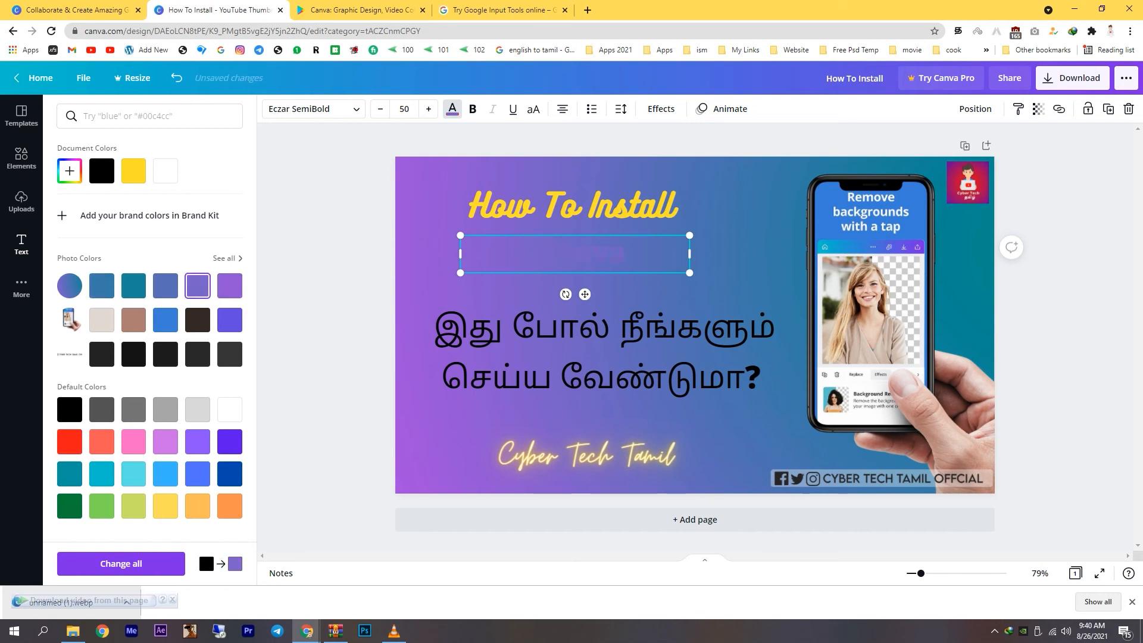
pyautogui.click(134, 354)
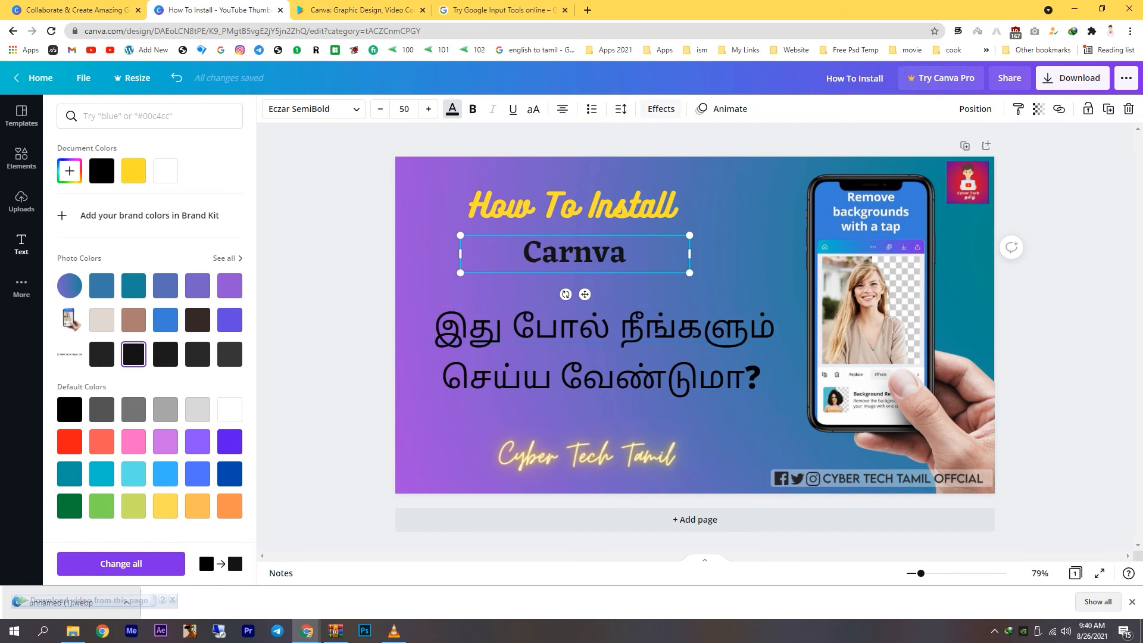
# Try the Shadow, Splice, Glitch and Neon effects on the "Carnva" heading, and settle on the Lift effect.
pyautogui.click(661, 108)
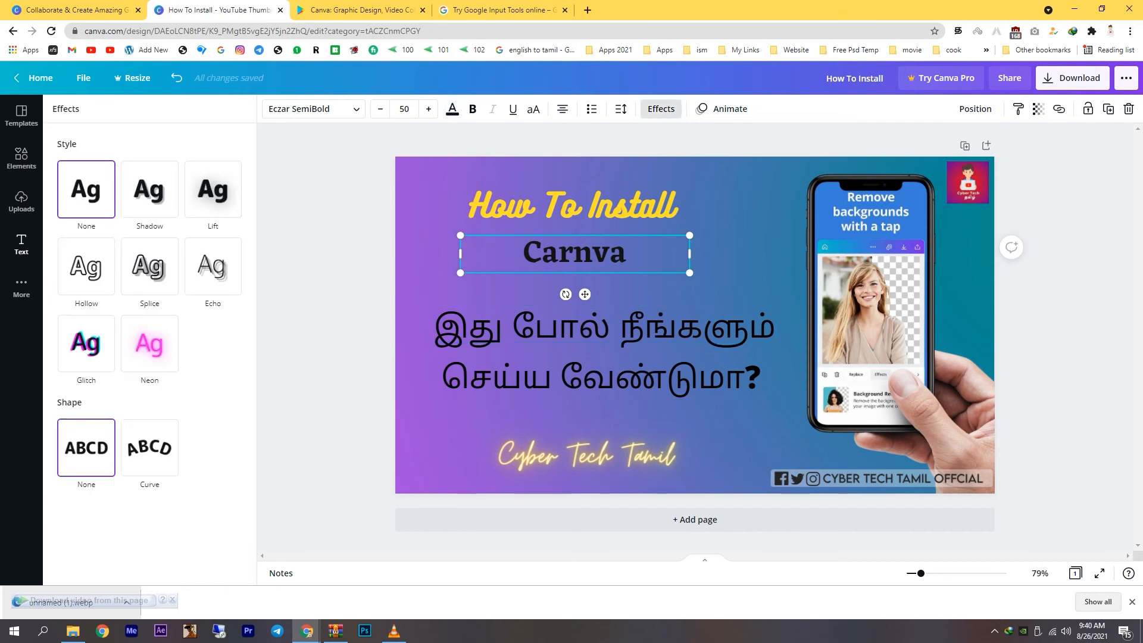
pyautogui.click(149, 189)
pyautogui.click(212, 190)
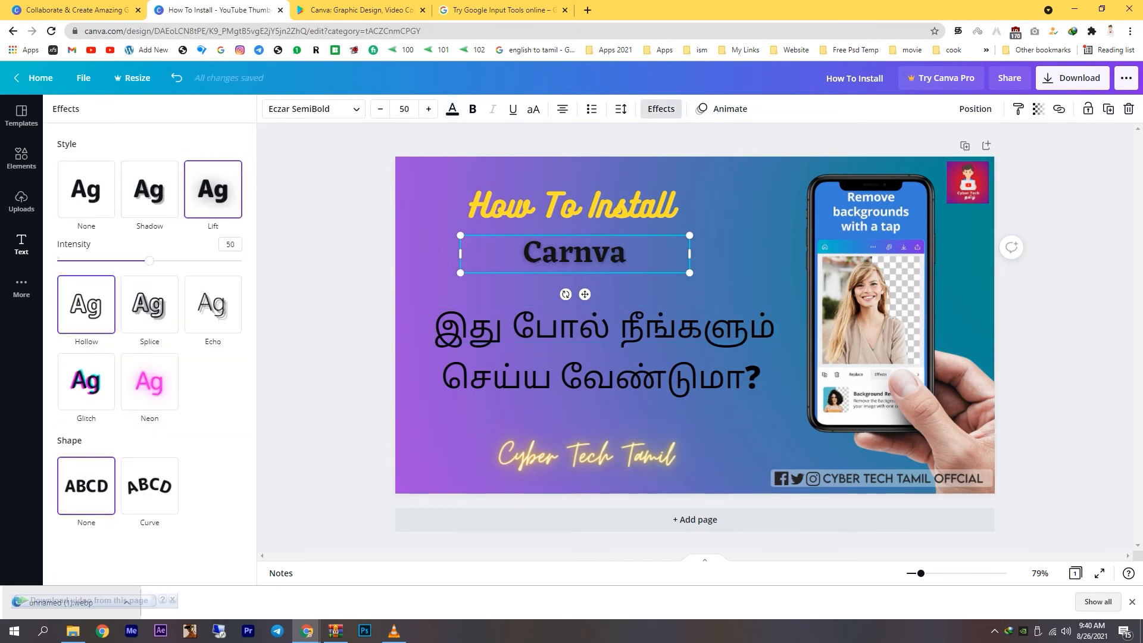
pyautogui.click(149, 304)
pyautogui.click(204, 260)
pyautogui.click(84, 428)
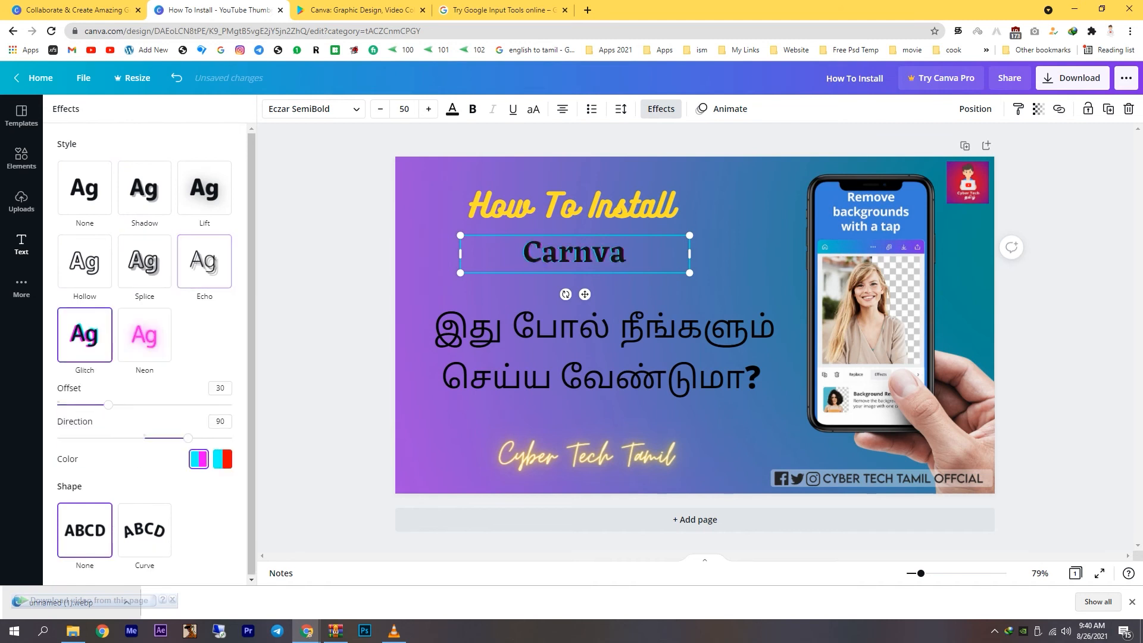
pyautogui.click(144, 336)
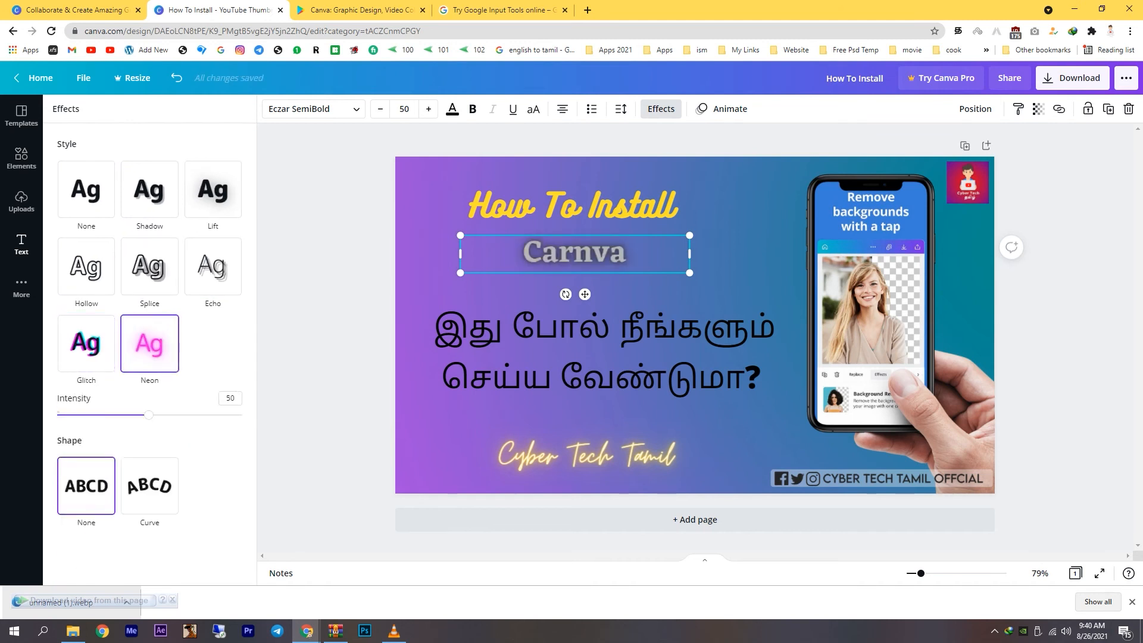
pyautogui.click(86, 344)
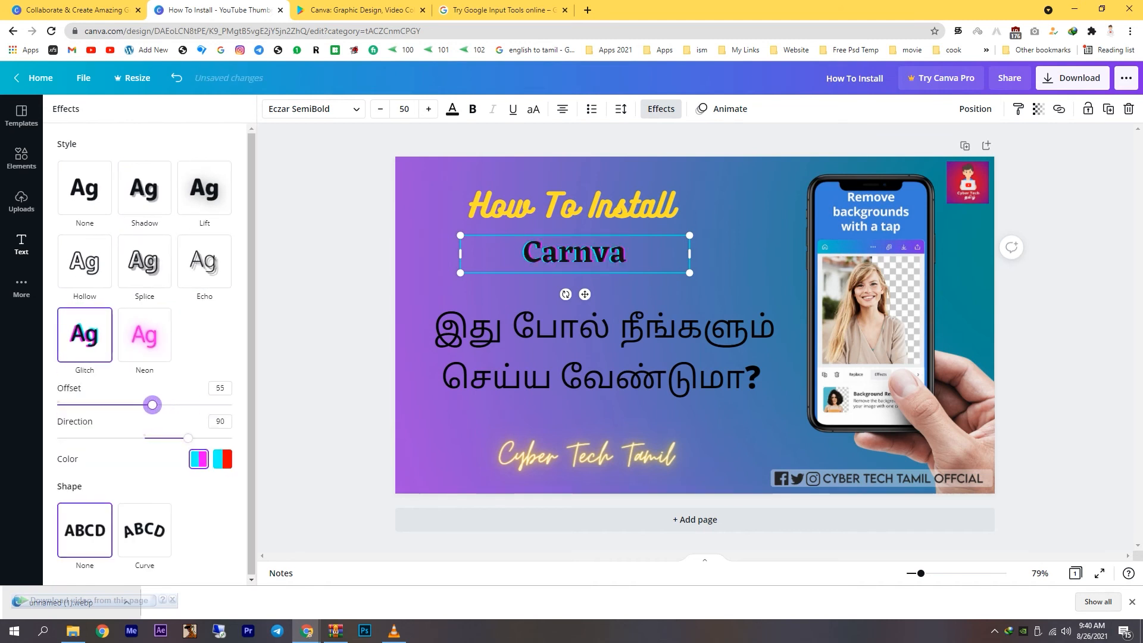
pyautogui.click(145, 335)
pyautogui.moveTo(149, 415); pyautogui.dragTo(243, 415)
pyautogui.click(150, 266)
pyautogui.click(145, 188)
pyautogui.click(205, 188)
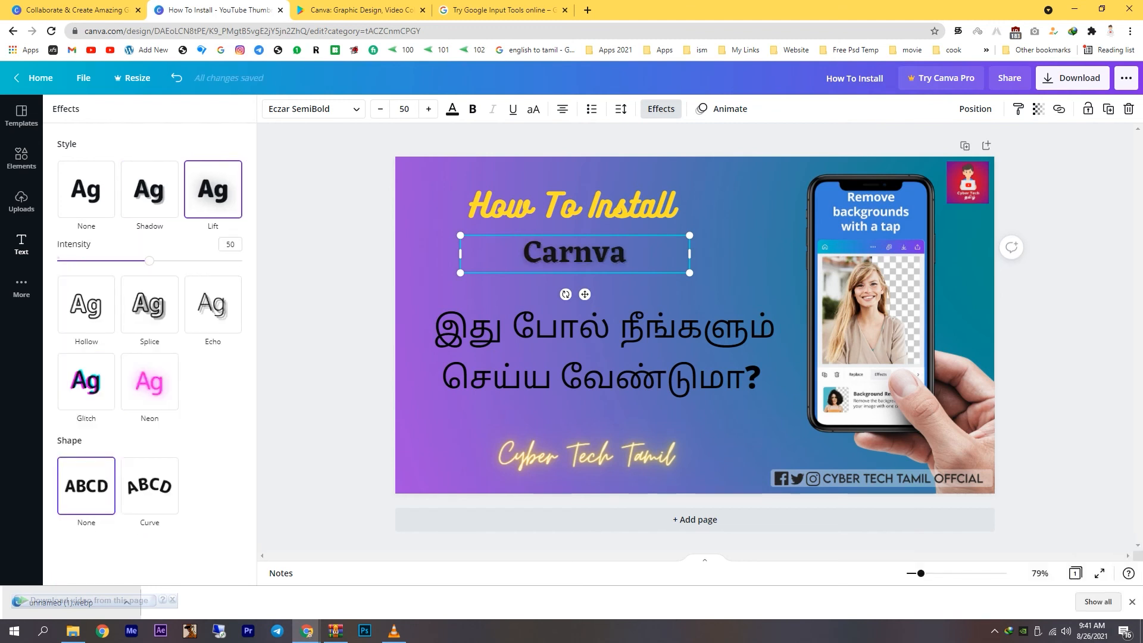
# Apply the Splice text effect to both Tamil lines, trying Lift and Hollow on the second one.
pyautogui.click(604, 326)
pyautogui.click(149, 266)
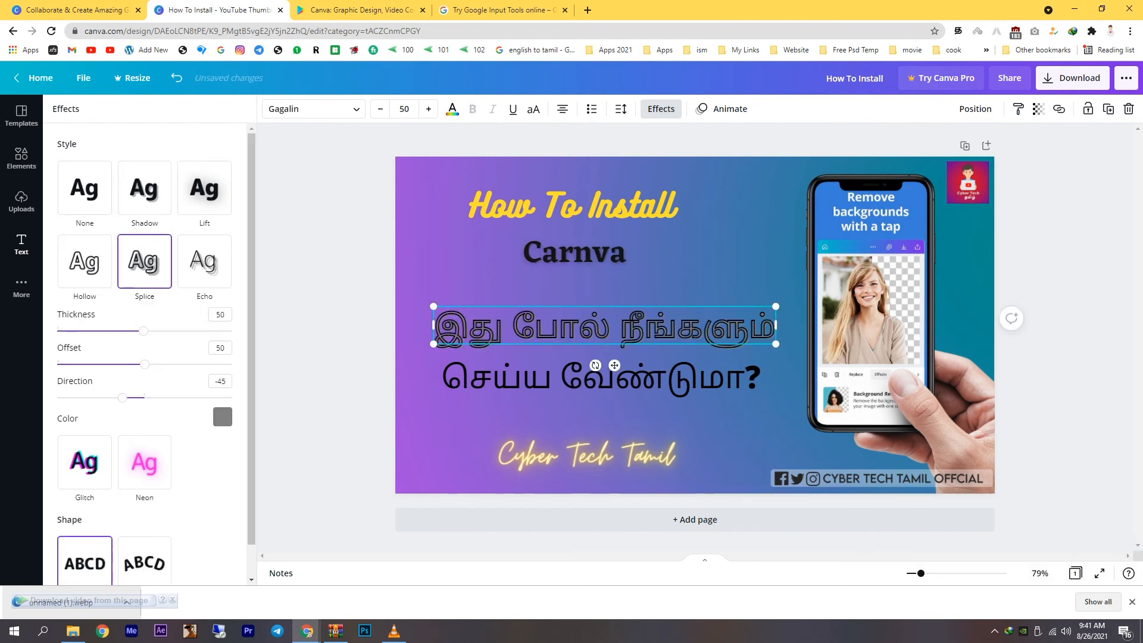
pyautogui.click(536, 377)
pyautogui.click(149, 266)
pyautogui.click(205, 189)
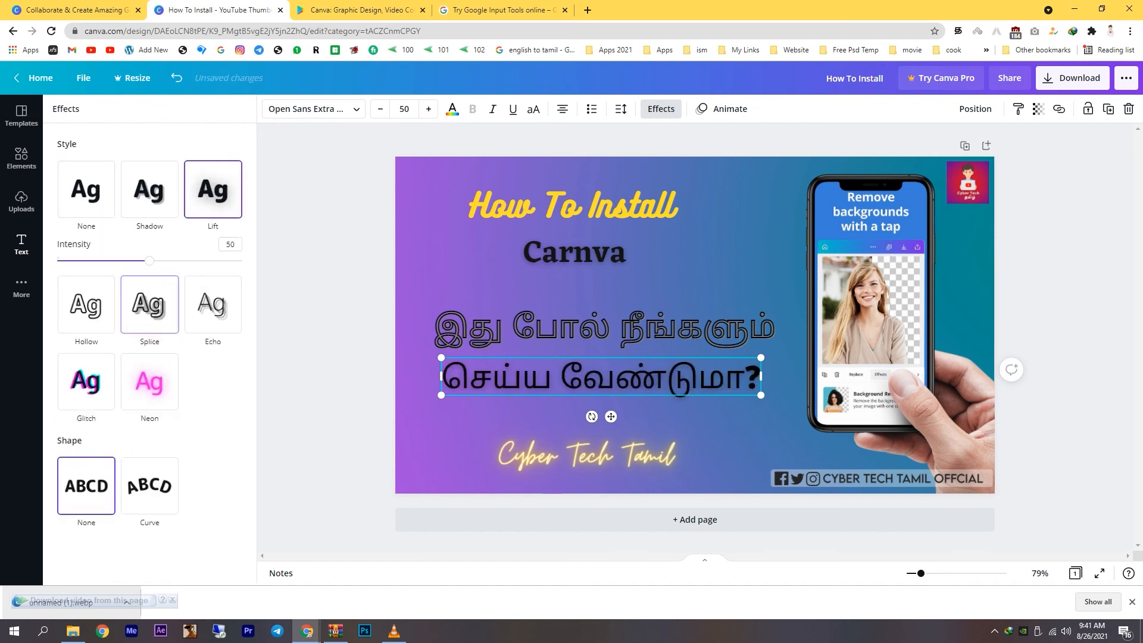
pyautogui.click(86, 304)
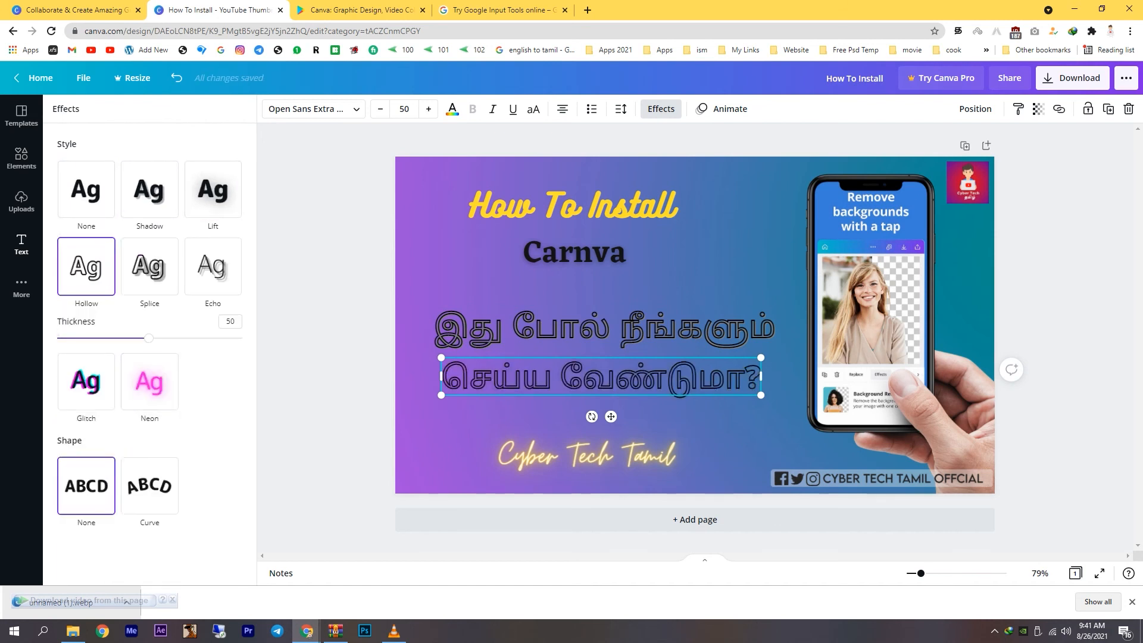
pyautogui.click(149, 266)
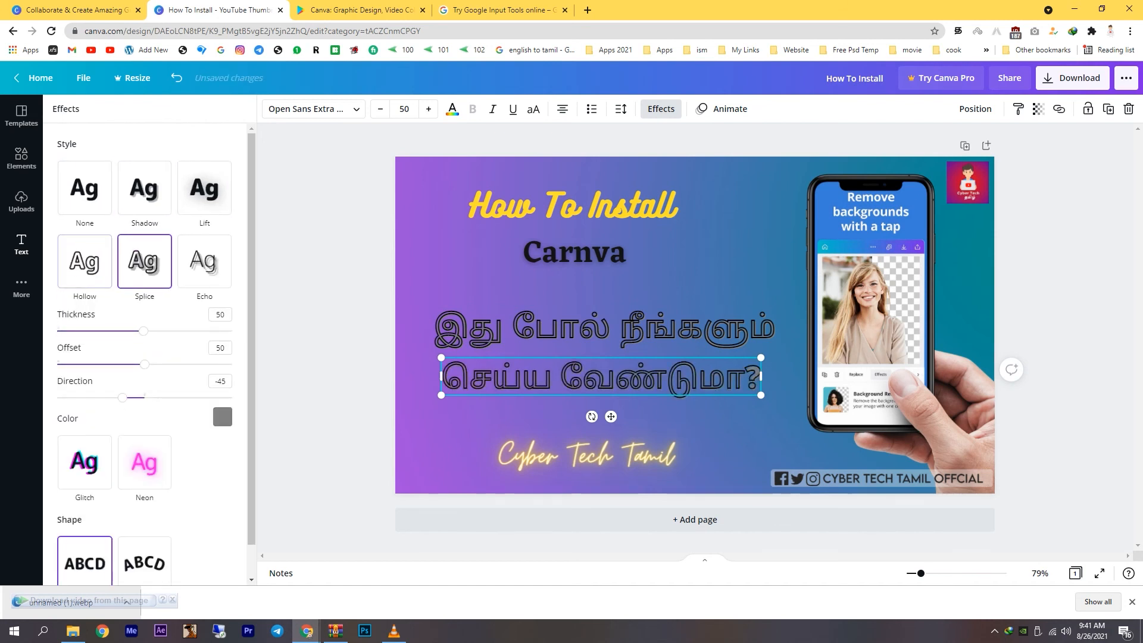
# Adjust the Splice effect's thickness and offset on the second Tamil line, and return to the text font combinations.
pyautogui.moveTo(145, 330); pyautogui.dragTo(206, 330)
pyautogui.moveTo(145, 363)
pyautogui.mouseDown()
pyautogui.moveTo(166, 363)
pyautogui.moveTo(123, 364)
pyautogui.mouseUp()
pyautogui.moveTo(206, 331); pyautogui.dragTo(146, 330)
pyautogui.click(21, 244)
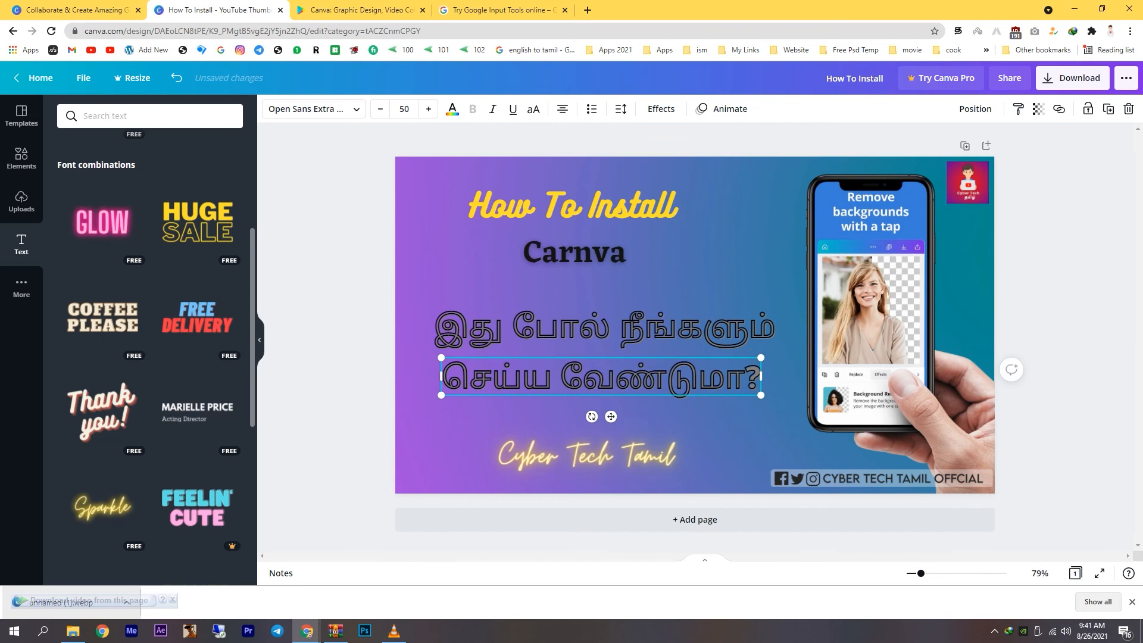
# Add the pink GLOW font combination and shrink it to about size 87 beside the "Carnva" heading.
pyautogui.click(102, 221)
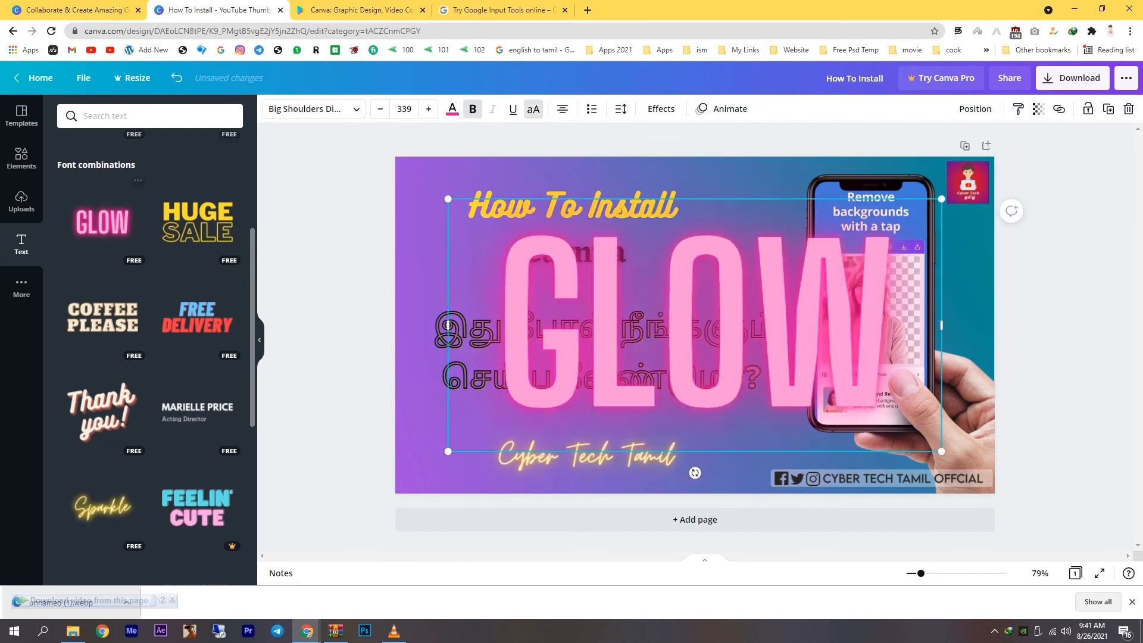
pyautogui.moveTo(695, 325); pyautogui.dragTo(665, 300)
pyautogui.moveTo(418, 426); pyautogui.dragTo(695, 258)
# Replace the glow text's wording with "CANVA".
pyautogui.doubleClick(712, 253)
pyautogui.write('CAN')
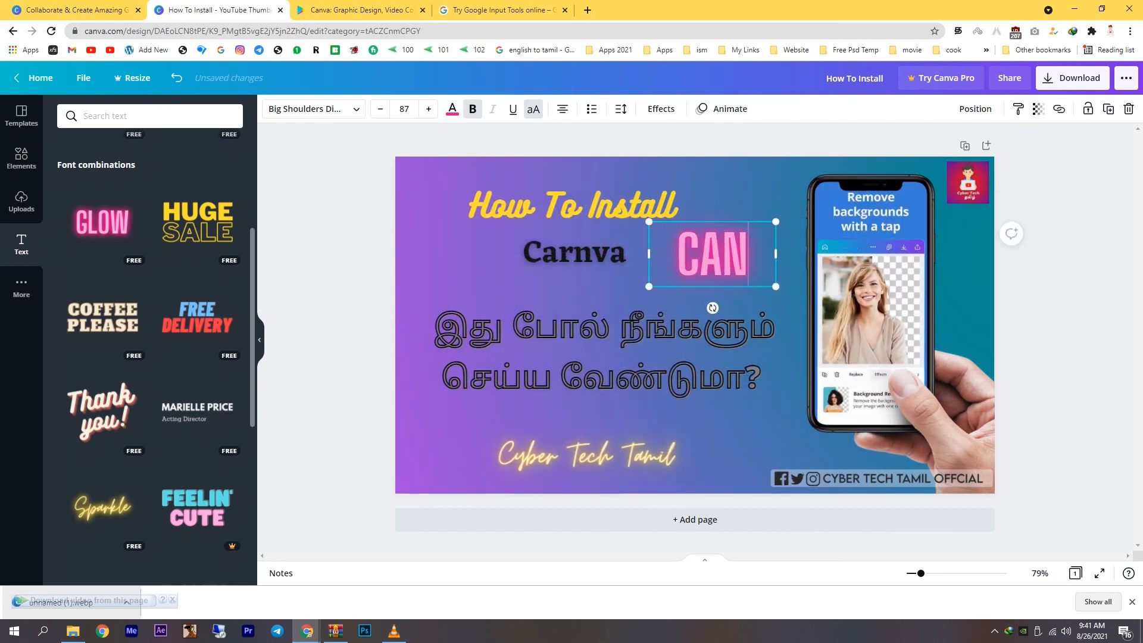
pyautogui.write('VA')
pyautogui.click(1060, 297)
# Delete the old "Carnva" heading and put the glowing "CANVA" text in its place, reduced to about size 67.
pyautogui.click(574, 253)
pyautogui.press('Delete')
pyautogui.moveTo(712, 254); pyautogui.dragTo(600, 255)
pyautogui.moveTo(663, 222); pyautogui.dragTo(597, 257)
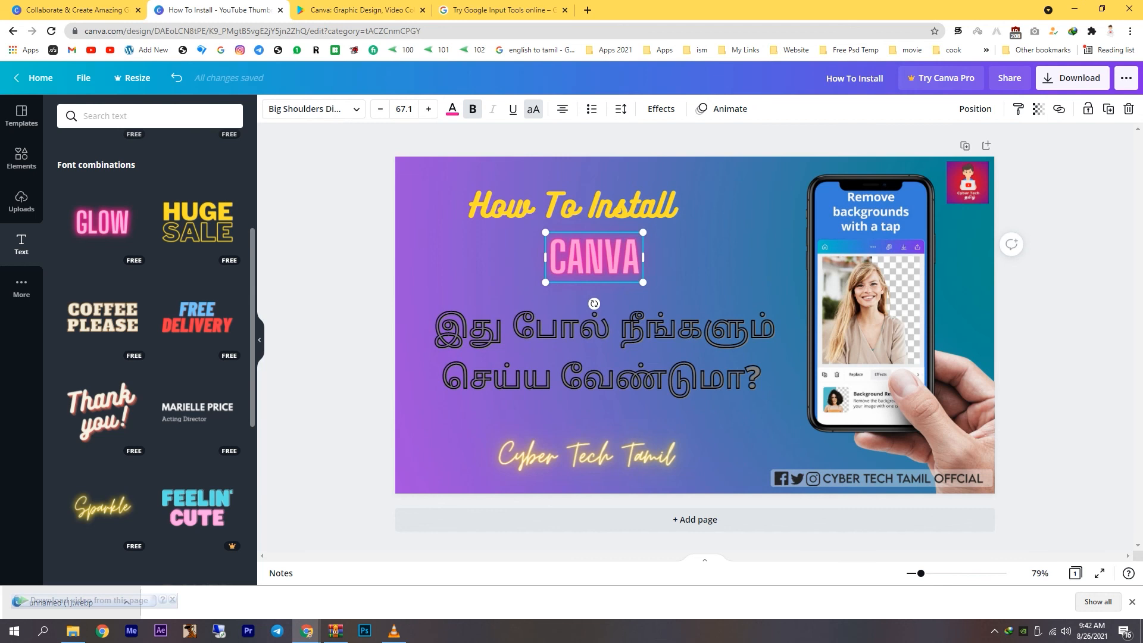
pyautogui.click(994, 631)
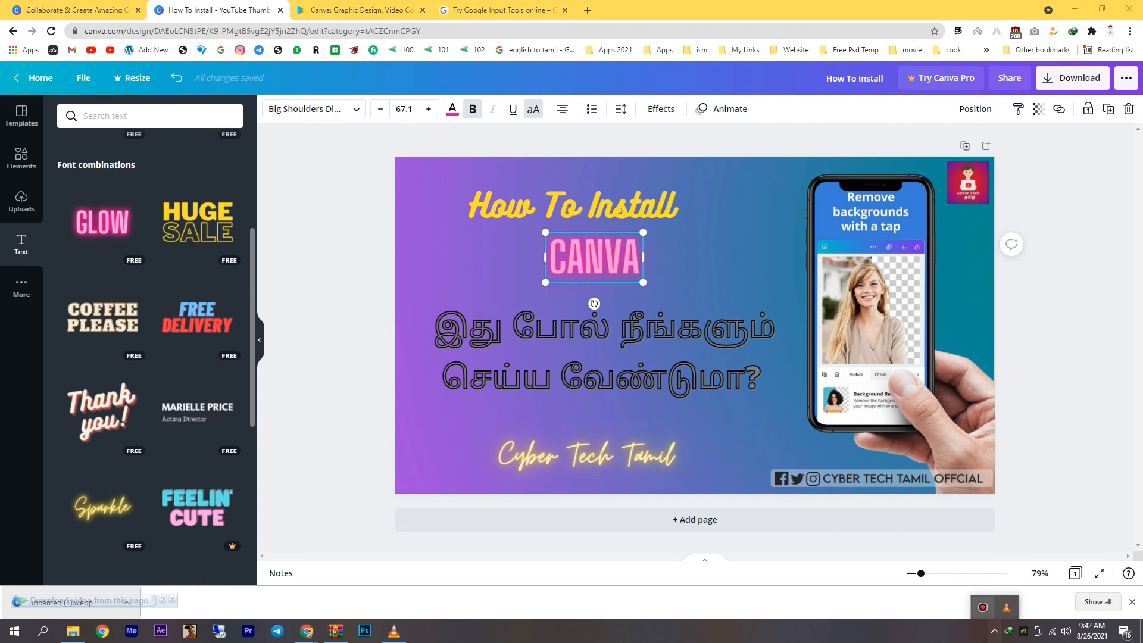
pyautogui.click(983, 607)
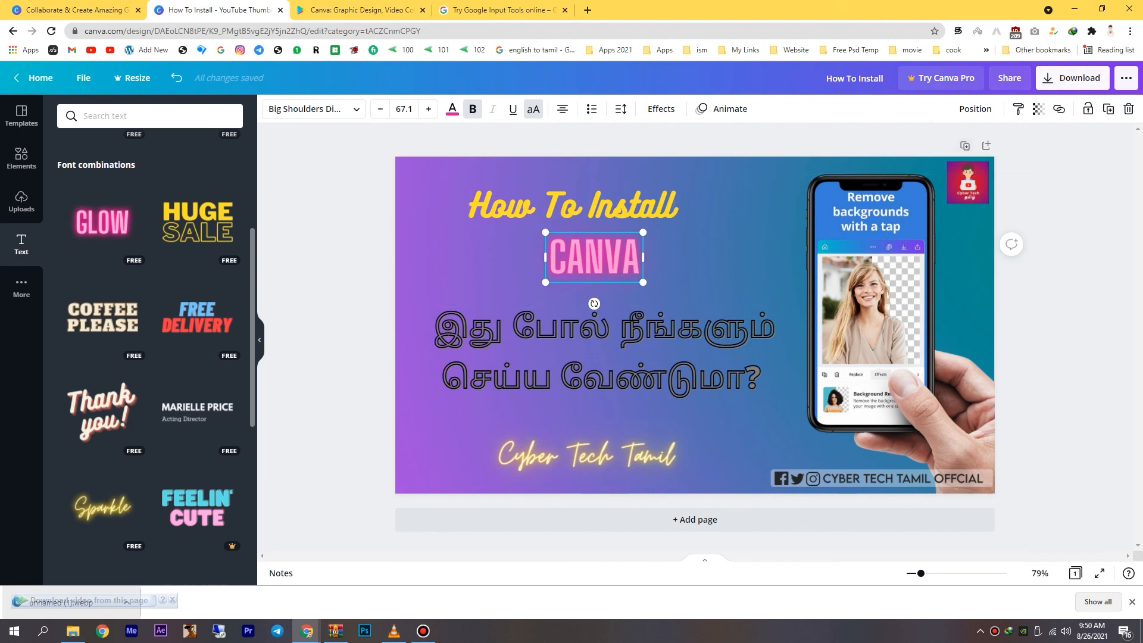
# Download the thumbnail design as a PNG file.
pyautogui.click(1071, 77)
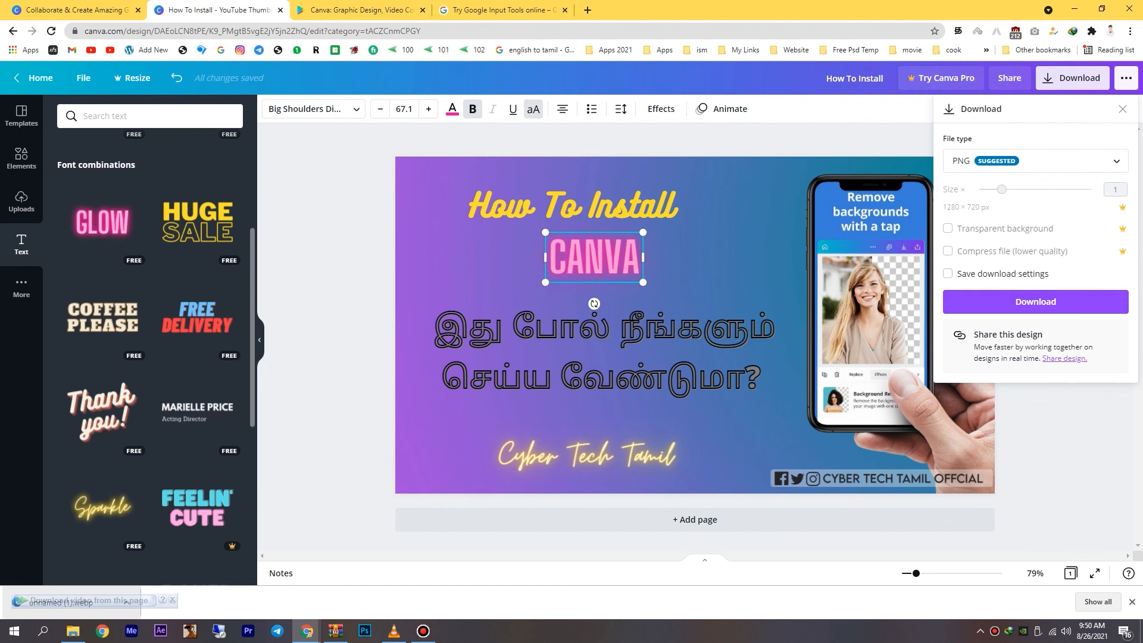
pyautogui.click(1035, 301)
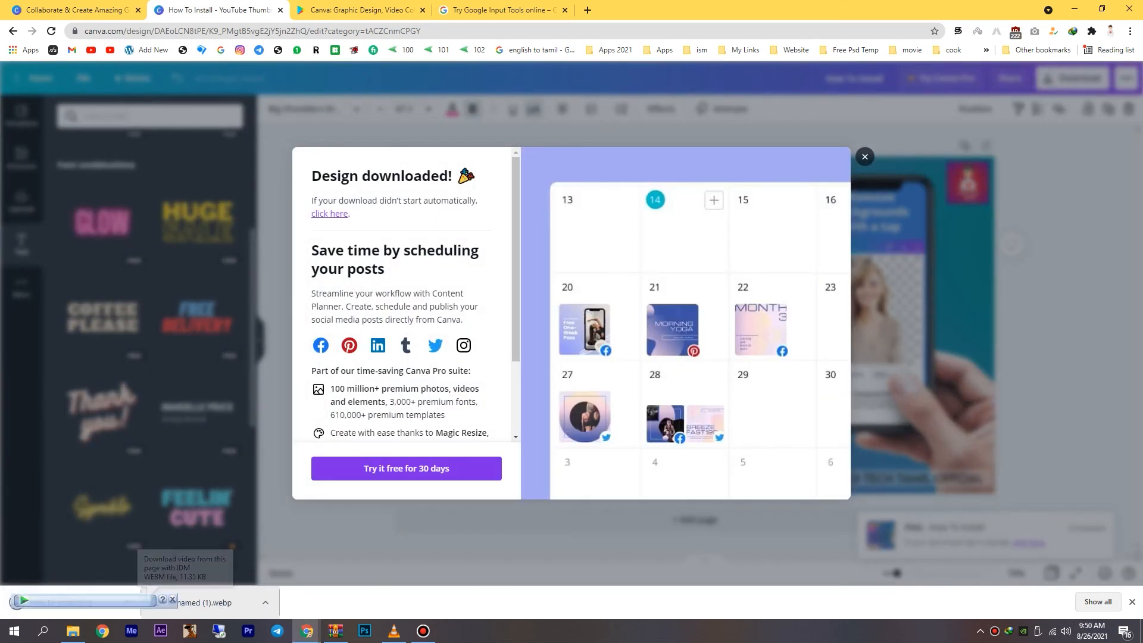
# Open the downloaded How To Install.png, examine the finished thumbnail in a maximized viewer, and close it.
pyautogui.click(173, 600)
pyautogui.click(90, 603)
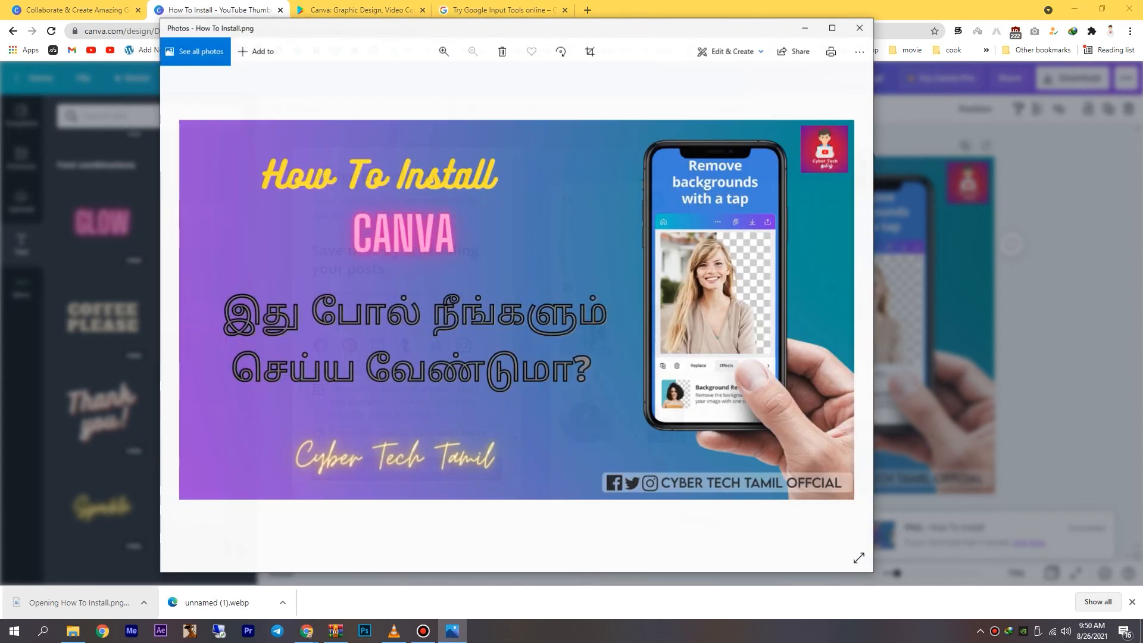
pyautogui.click(832, 28)
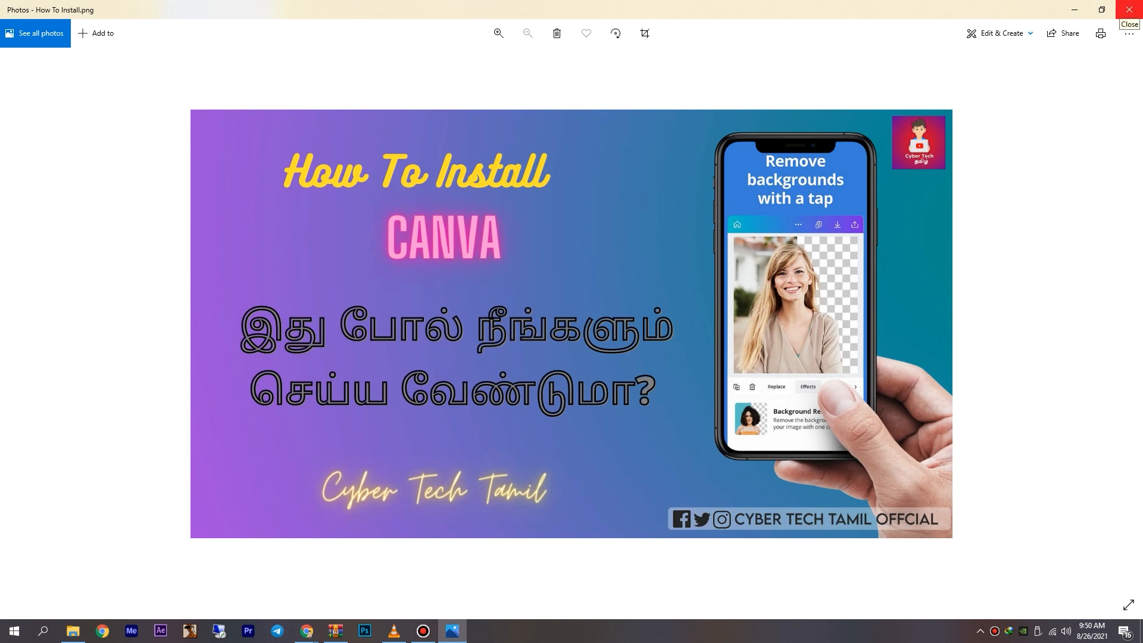
pyautogui.click(1130, 10)
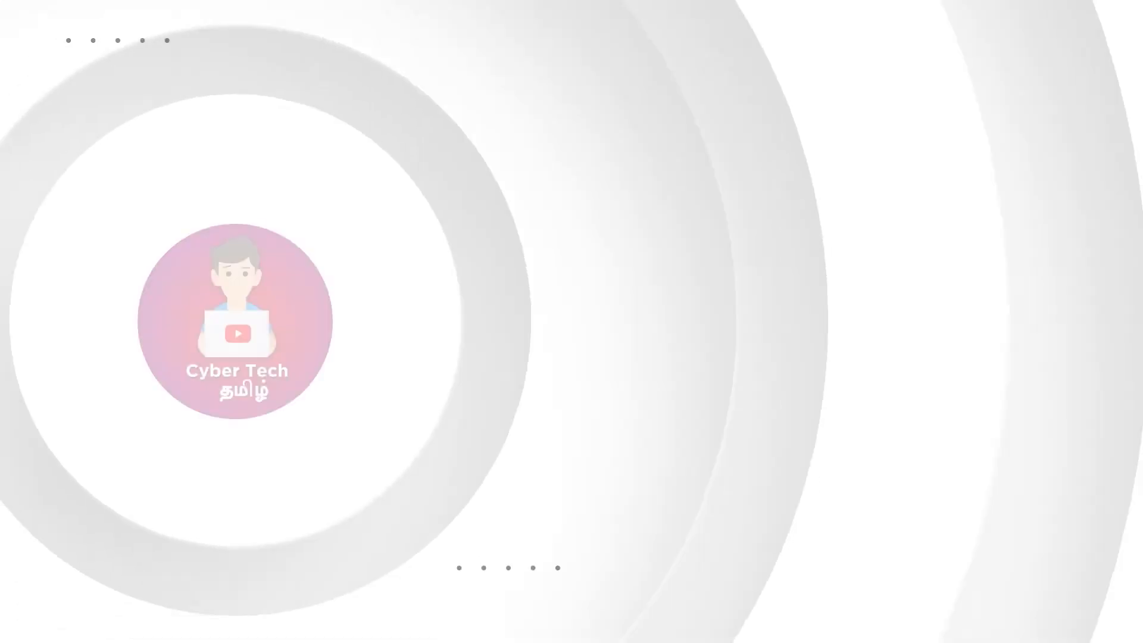